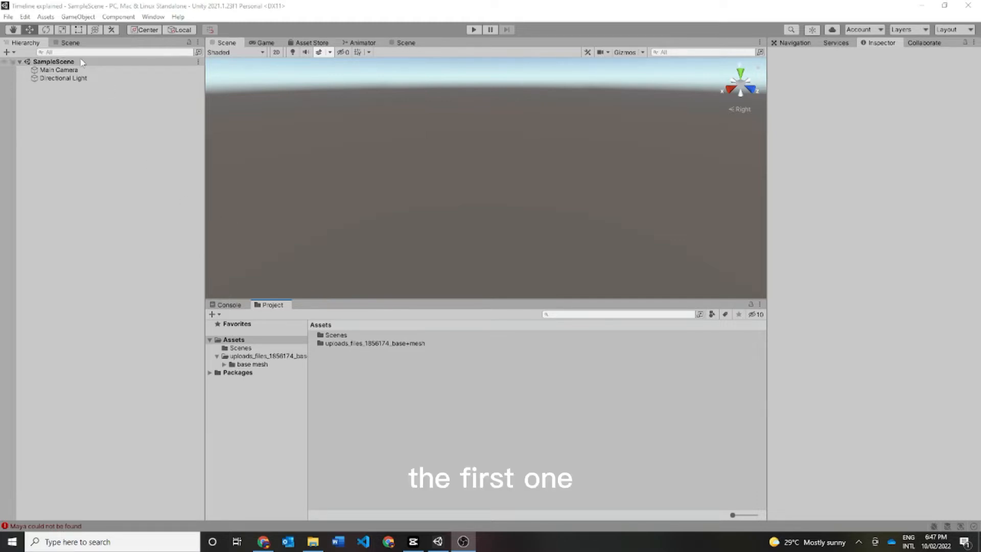
Open the Timeline window and dock it alongside the Console and Project windows.
{"action": "left_click", "coordinate": [118, 17]}
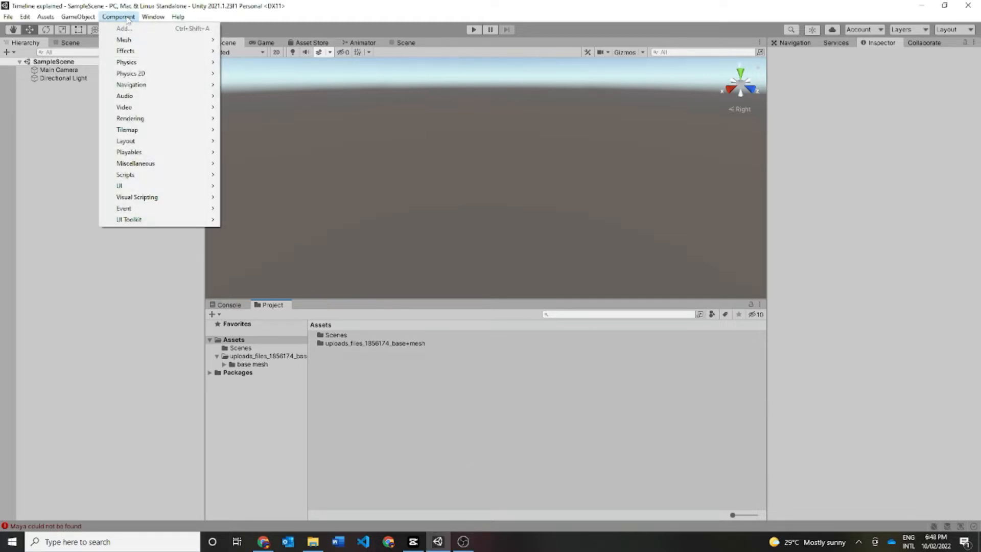
{"action": "mouse_move", "coordinate": [148, 18]}
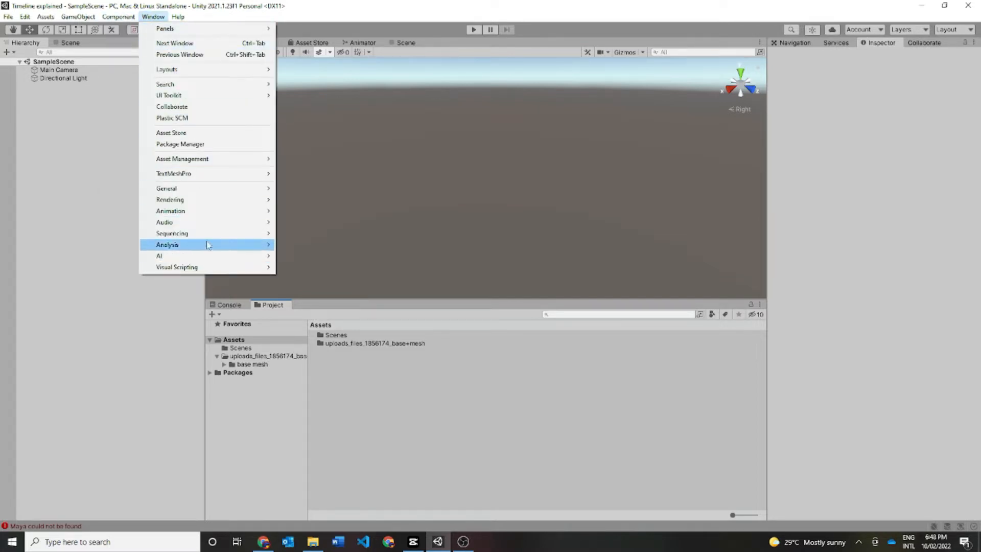
{"action": "mouse_move", "coordinate": [209, 240]}
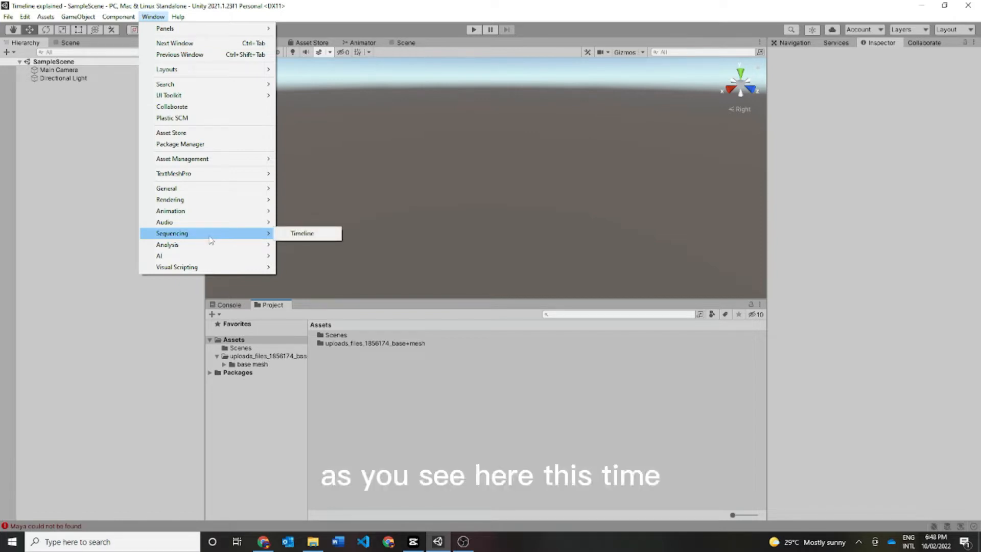
{"action": "left_click", "coordinate": [302, 234]}
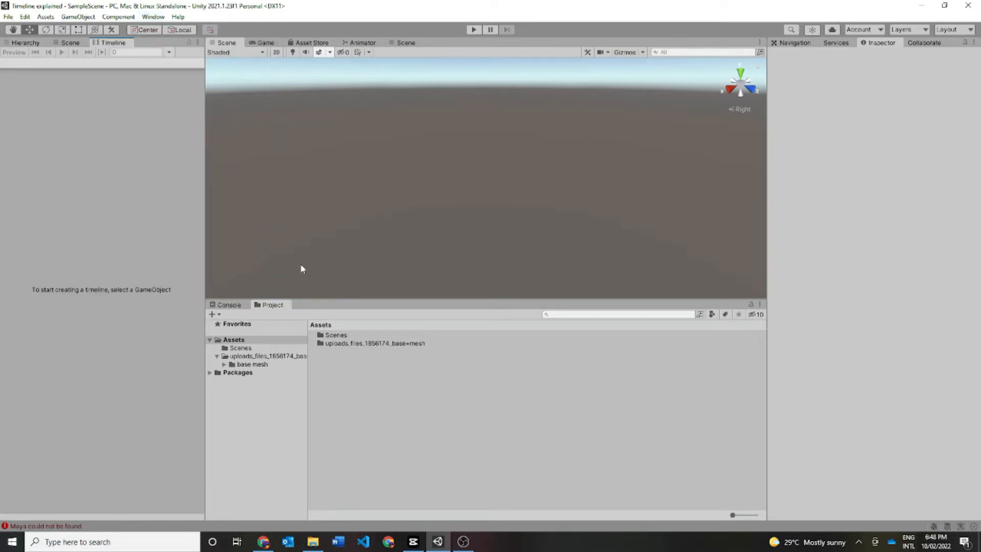
{"action": "left_click_drag", "start_coordinate": [117, 46], "coordinate": [313, 306]}
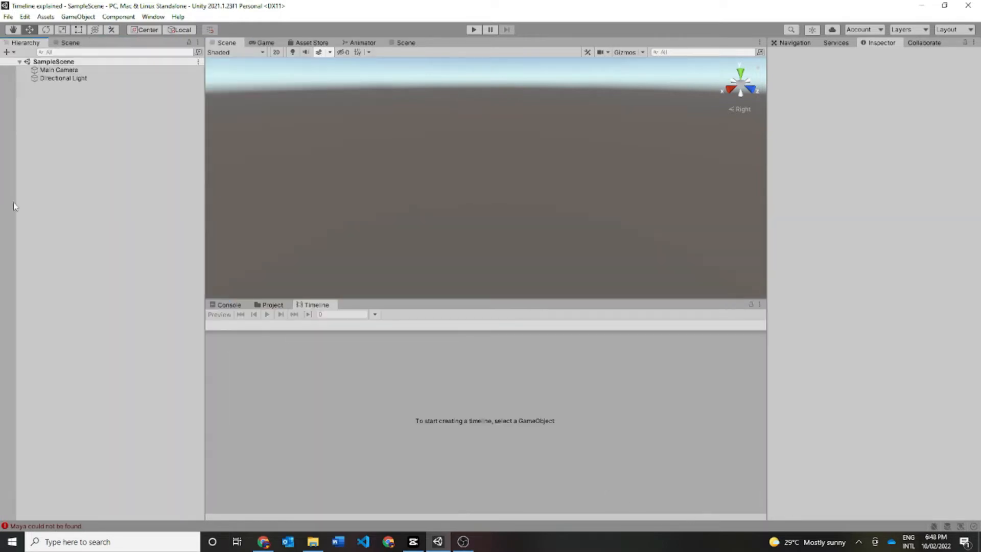
Create an empty game object in SampleScene and name it TimeLine.
{"action": "right_click", "coordinate": [110, 113]}
{"action": "left_click", "coordinate": [152, 233]}
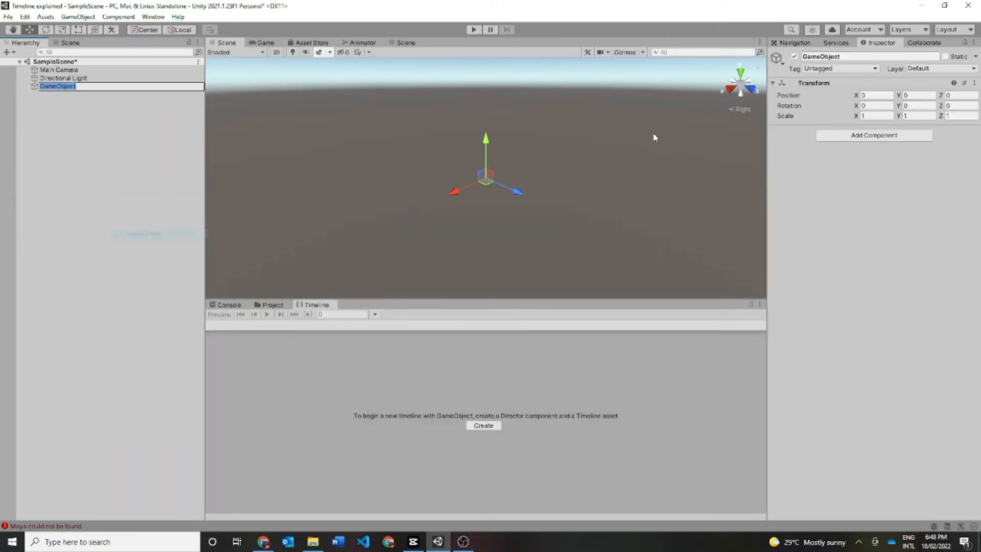
{"action": "left_click", "coordinate": [866, 55]}
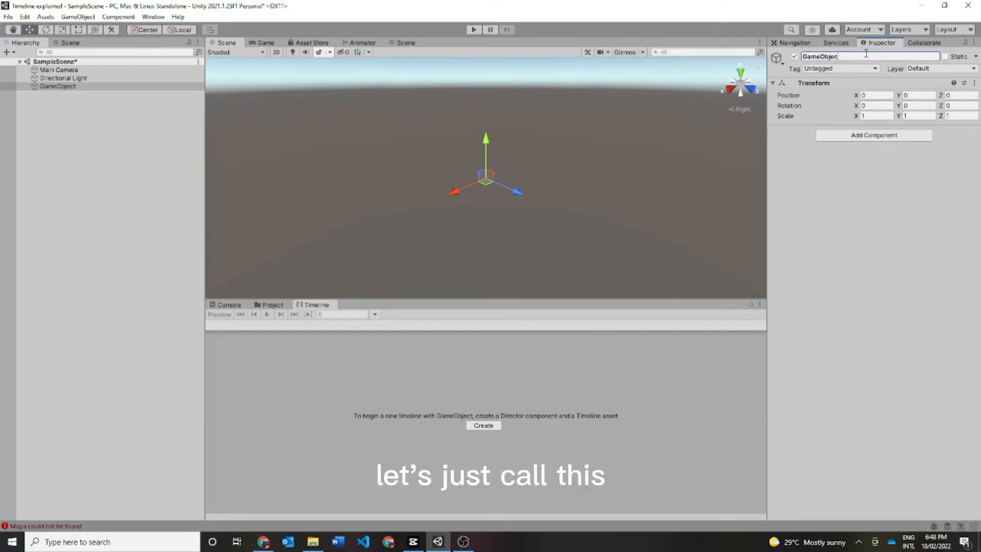
{"action": "key", "text": "BackSpace"}
{"action": "key", "text": "BackSpace"}
{"action": "key", "text": "BackSpace"}
{"action": "key", "text": "BackSpace"}
{"action": "key", "text": "BackSpace"}
{"action": "key", "text": "BackSpace"}
{"action": "key", "text": "BackSpace"}
{"action": "key", "text": "BackSpace"}
{"action": "key", "text": "BackSpace"}
{"action": "key", "text": "BackSpace"}
{"action": "type", "text": "Tim"}
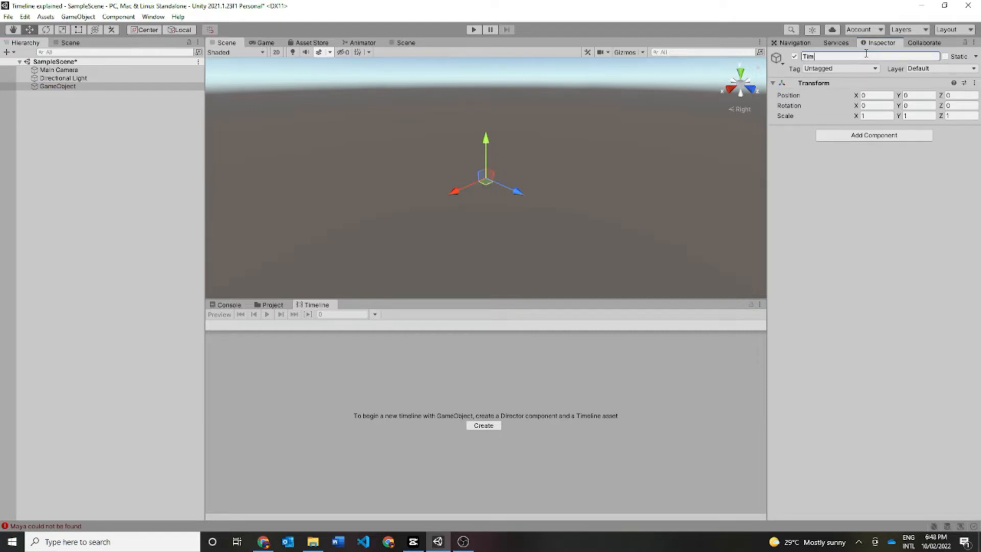
{"action": "type", "text": "eLine"}
{"action": "key", "text": "Return"}
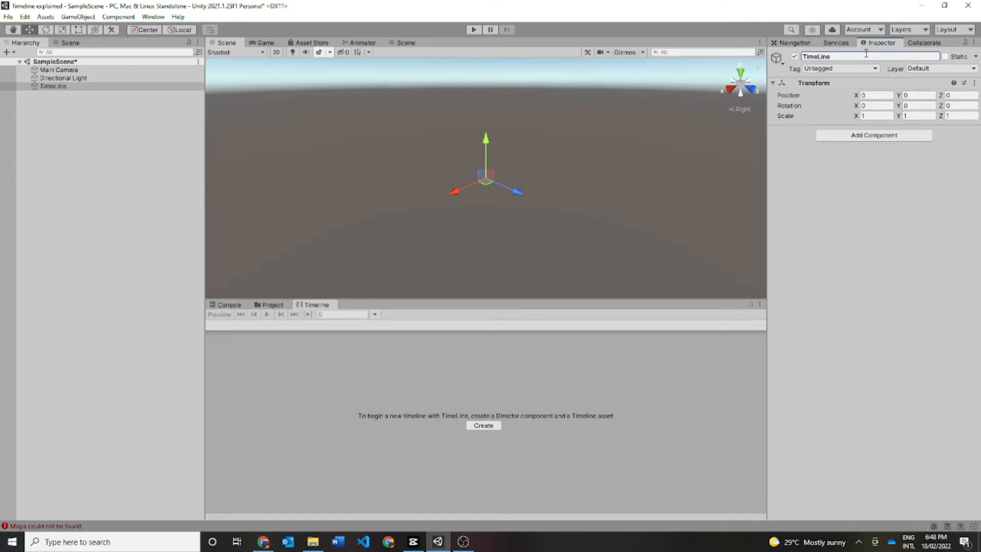
{"action": "left_click", "coordinate": [840, 211]}
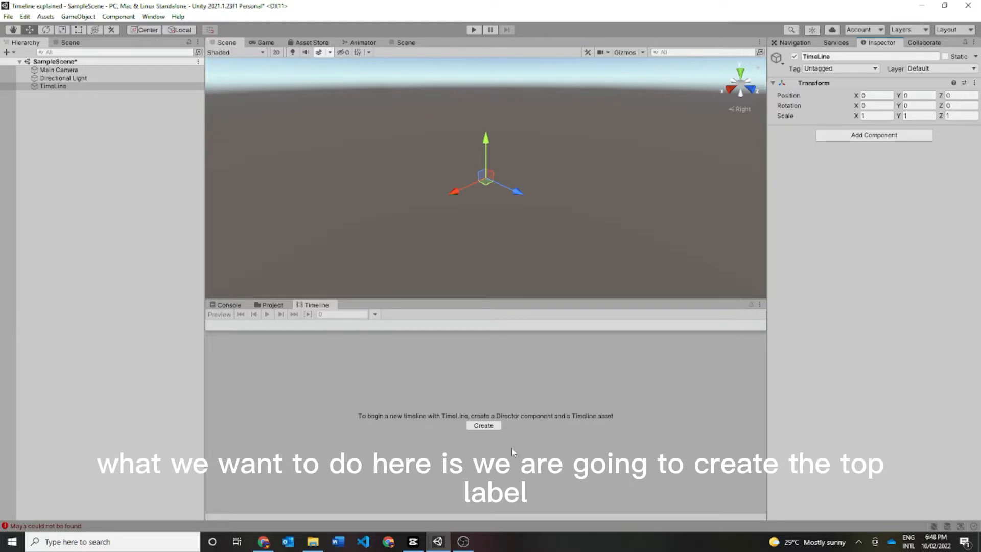
Create a Director component and timeline asset for the TimeLine object, saving it as TimeLine.playable in the Assets folder.
{"action": "left_click", "coordinate": [483, 425]}
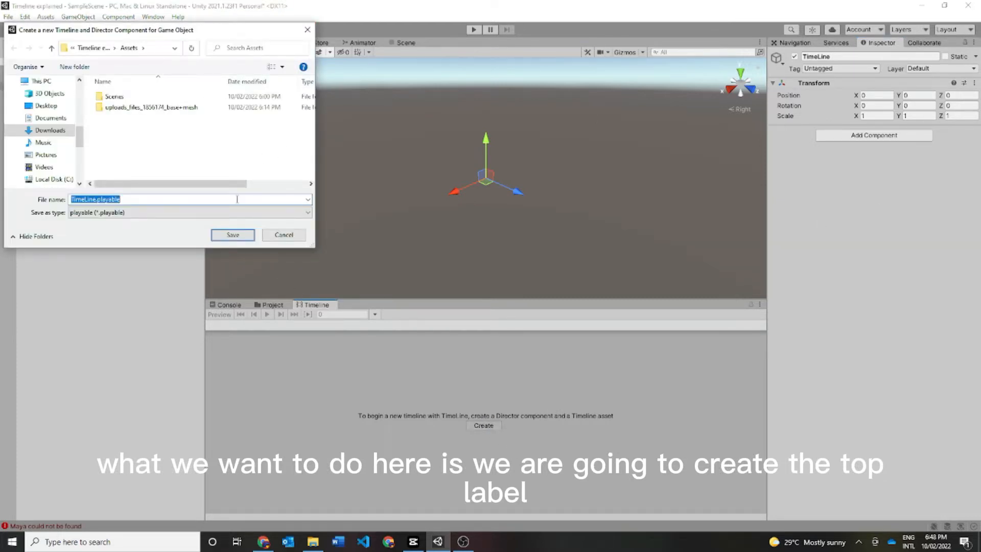
{"action": "left_click", "coordinate": [92, 200]}
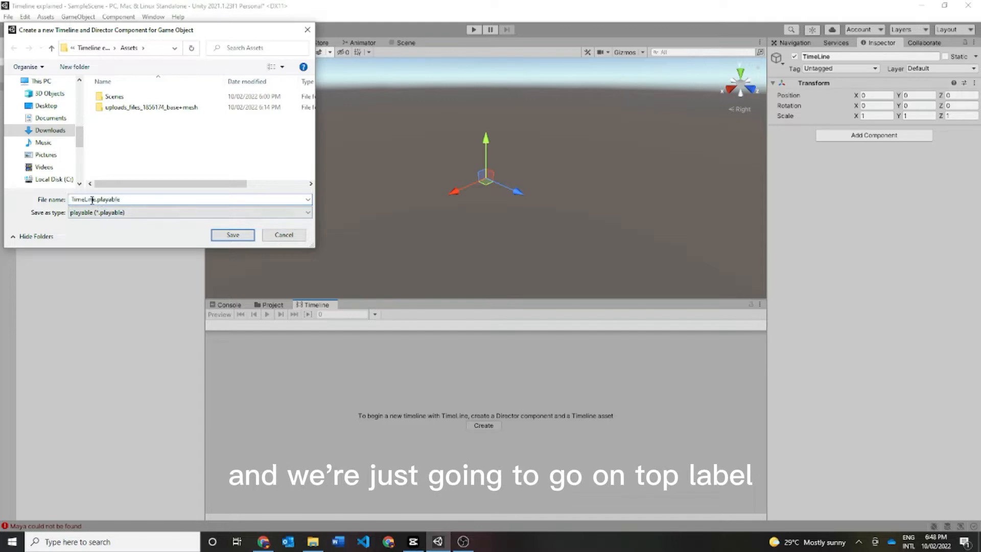
{"action": "left_click", "coordinate": [233, 234]}
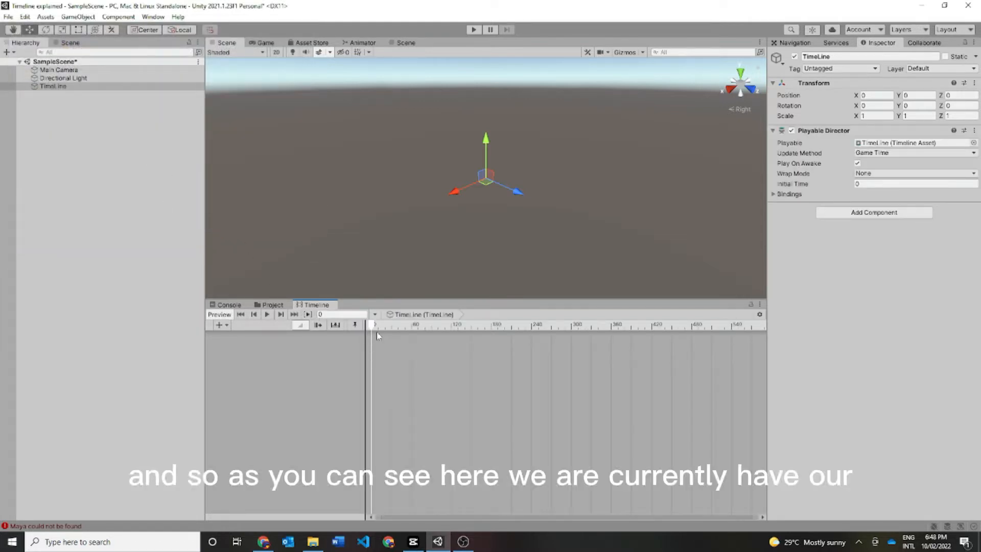
{"action": "left_click_drag", "start_coordinate": [372, 327], "coordinate": [716, 328]}
{"action": "left_click_drag", "start_coordinate": [685, 361], "coordinate": [279, 354]}
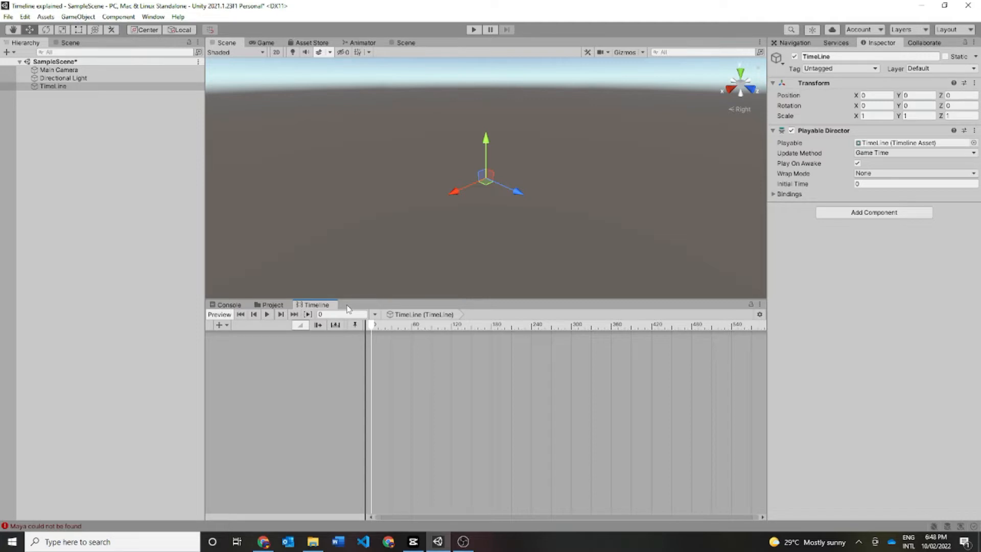
Add an Animation window beside the Timeline window, then return to the Timeline view.
{"action": "left_click", "coordinate": [760, 304]}
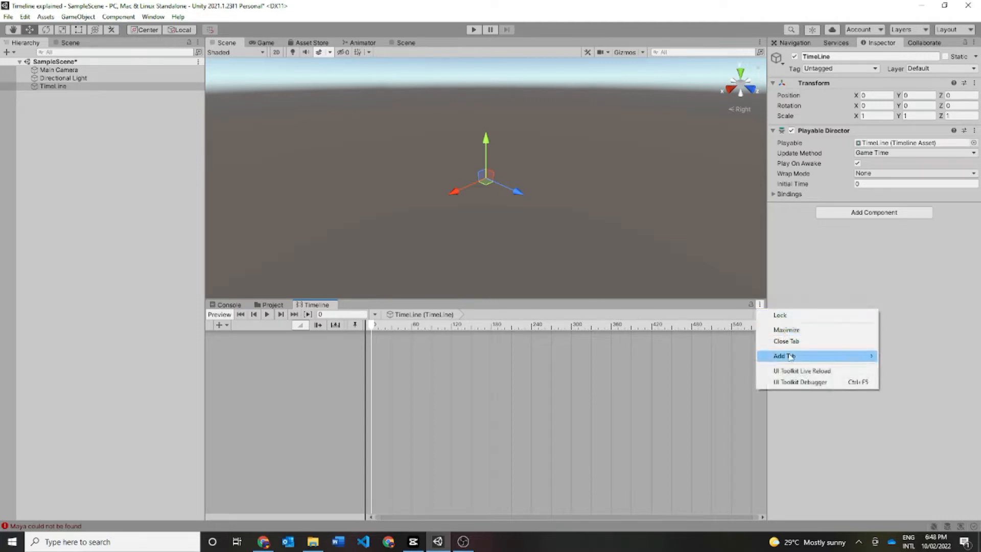
{"action": "mouse_move", "coordinate": [791, 357]}
{"action": "left_click", "coordinate": [905, 423]}
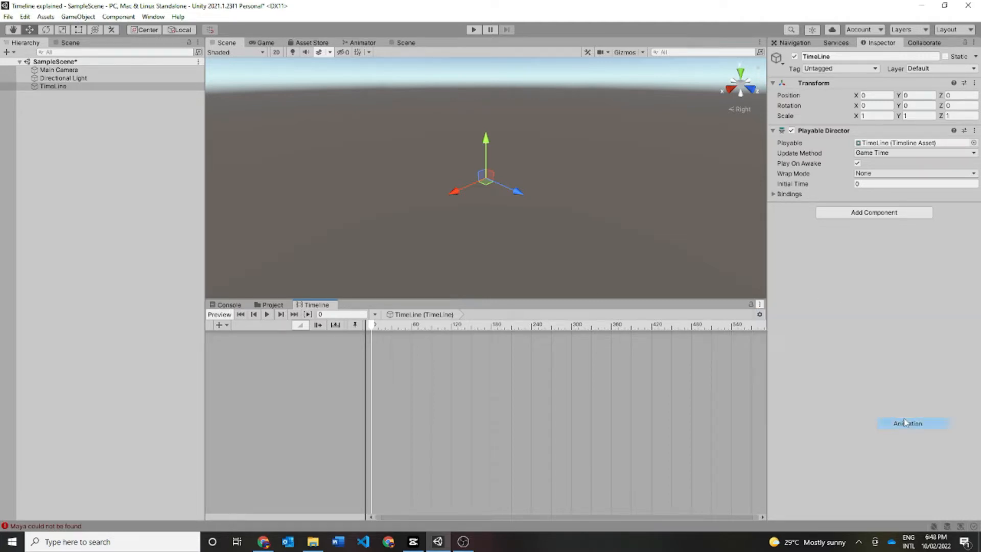
{"action": "left_click", "coordinate": [316, 306]}
{"action": "left_click", "coordinate": [346, 306]}
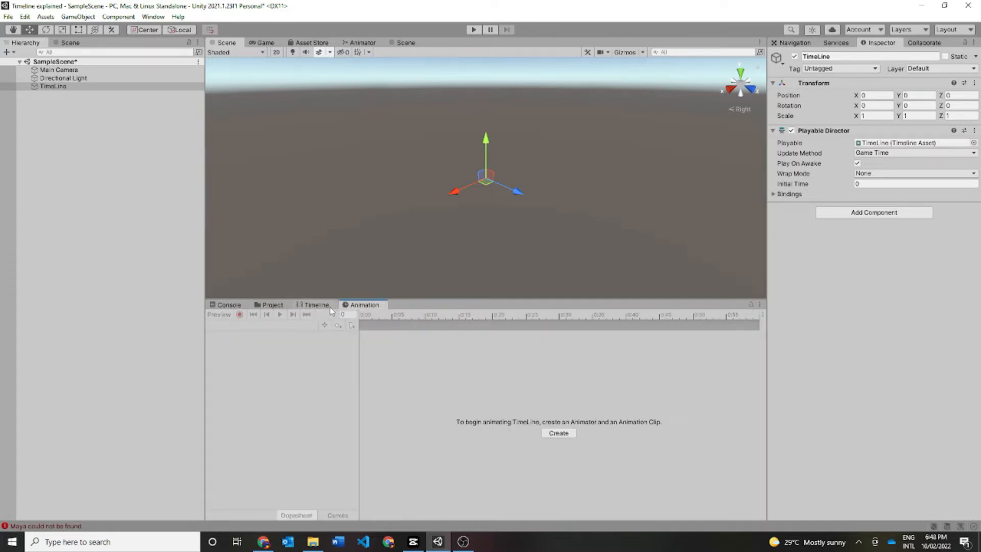
{"action": "left_click", "coordinate": [330, 307]}
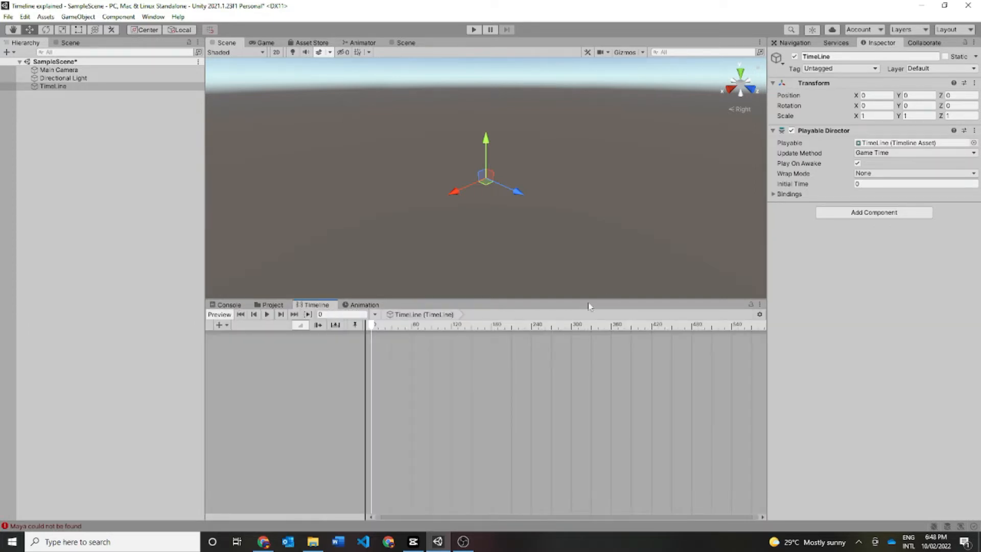
Switch the timeline ruler's units to Seconds.
{"action": "left_click", "coordinate": [760, 314]}
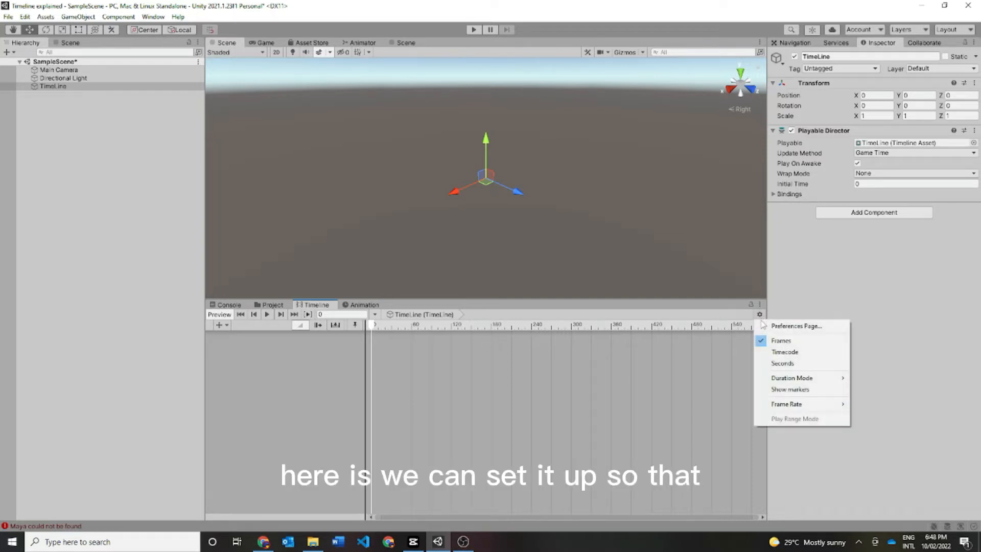
{"action": "left_click", "coordinate": [807, 363]}
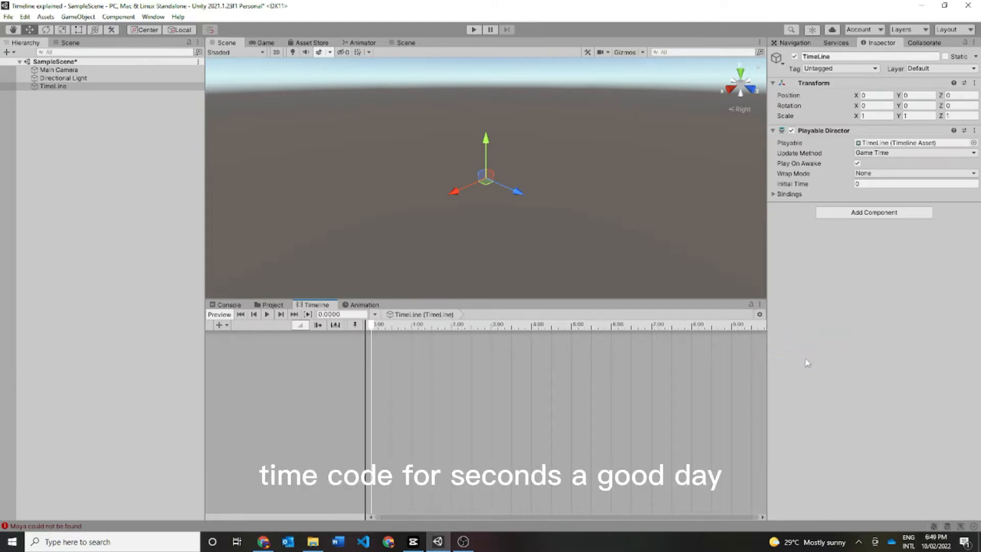
{"action": "left_click", "coordinate": [760, 316]}
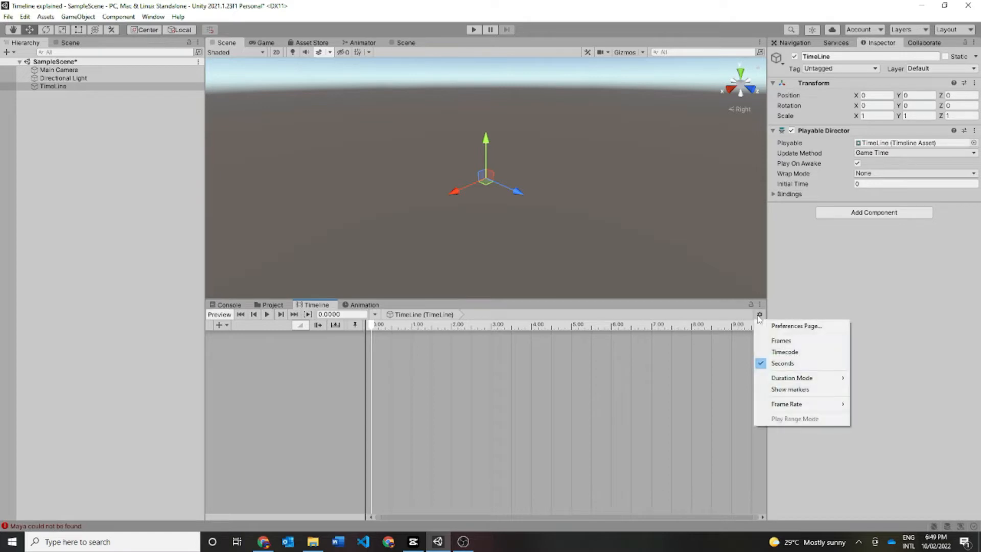
{"action": "left_click", "coordinate": [329, 333]}
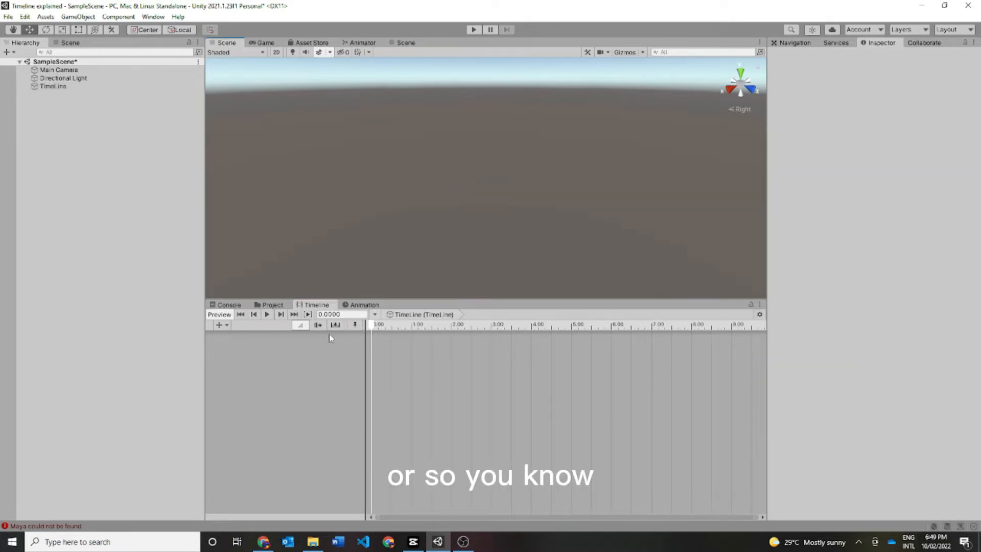
{"action": "left_click_drag", "start_coordinate": [413, 327], "coordinate": [359, 332]}
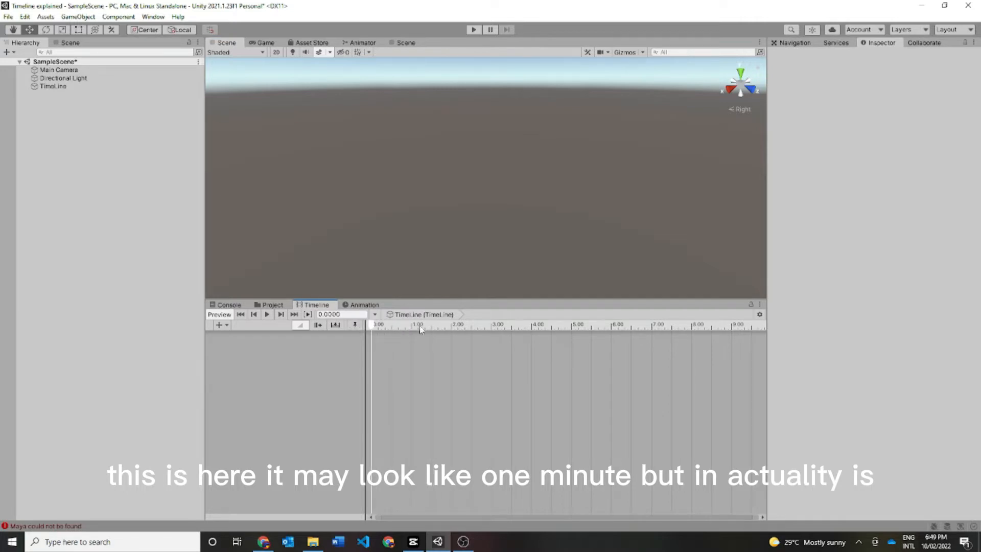
Examine the frame rate options available for the timeline, leaving the setting as it is.
{"action": "left_click", "coordinate": [760, 314]}
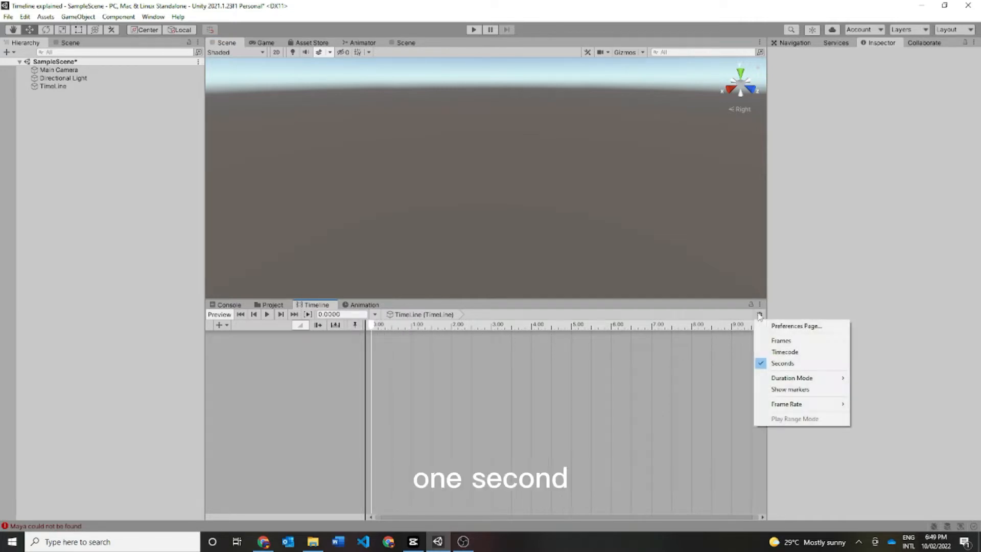
{"action": "mouse_move", "coordinate": [785, 407]}
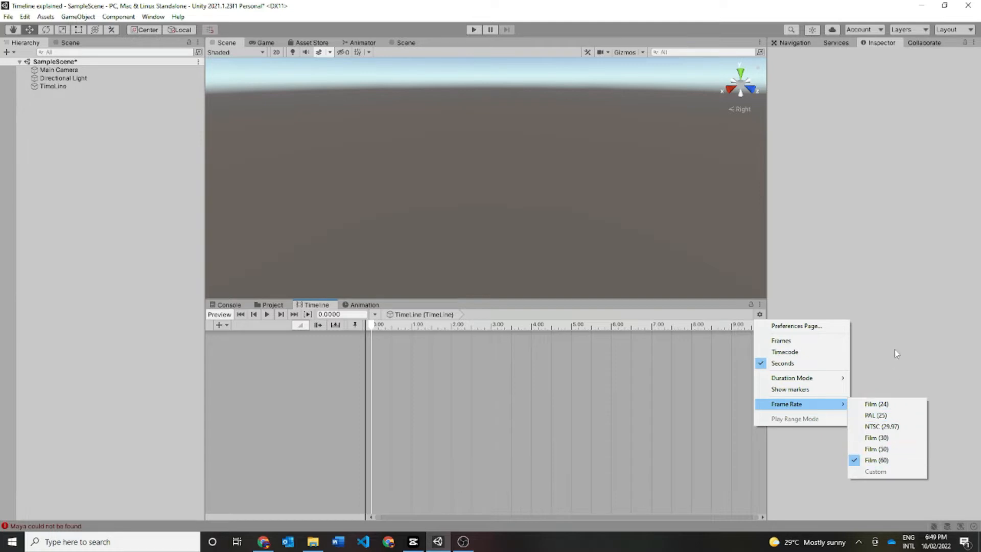
{"action": "left_click", "coordinate": [655, 190]}
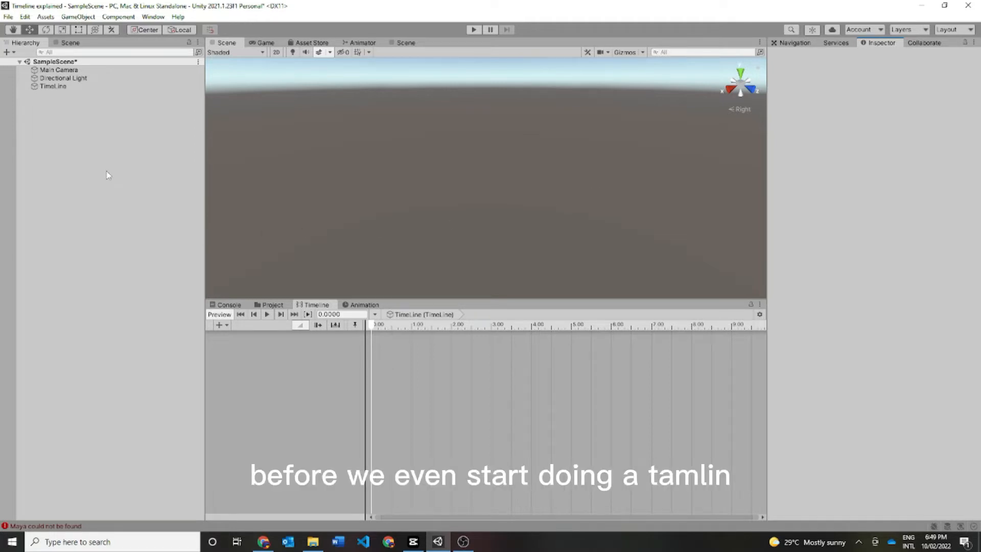
Add a 3D plane to the scene and bring the whole plane into view.
{"action": "right_click", "coordinate": [64, 128]}
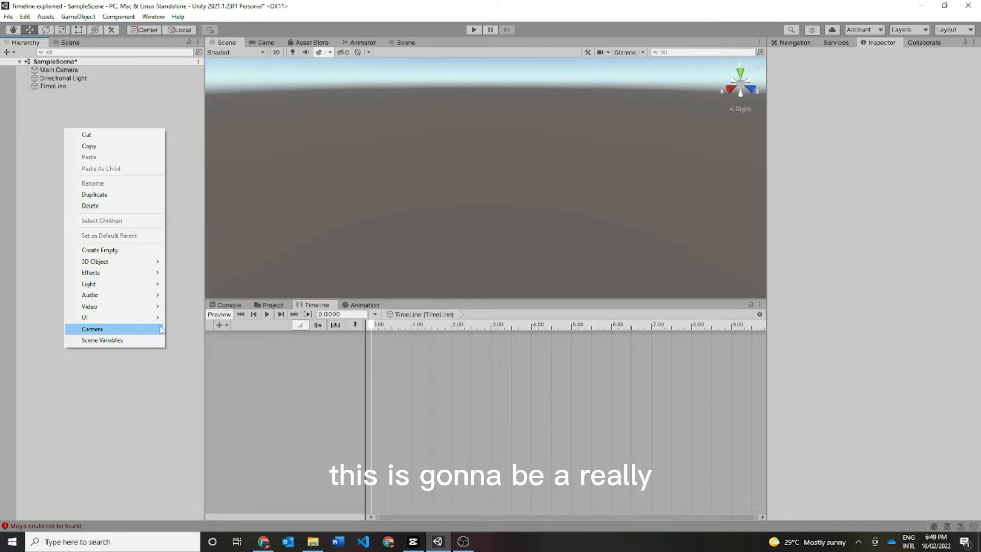
{"action": "mouse_move", "coordinate": [137, 319]}
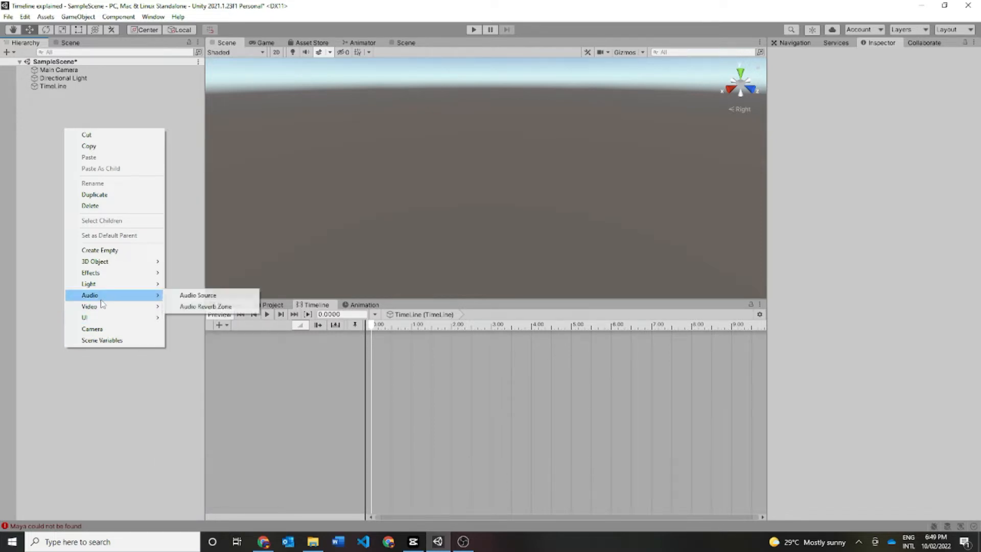
{"action": "mouse_move", "coordinate": [128, 262]}
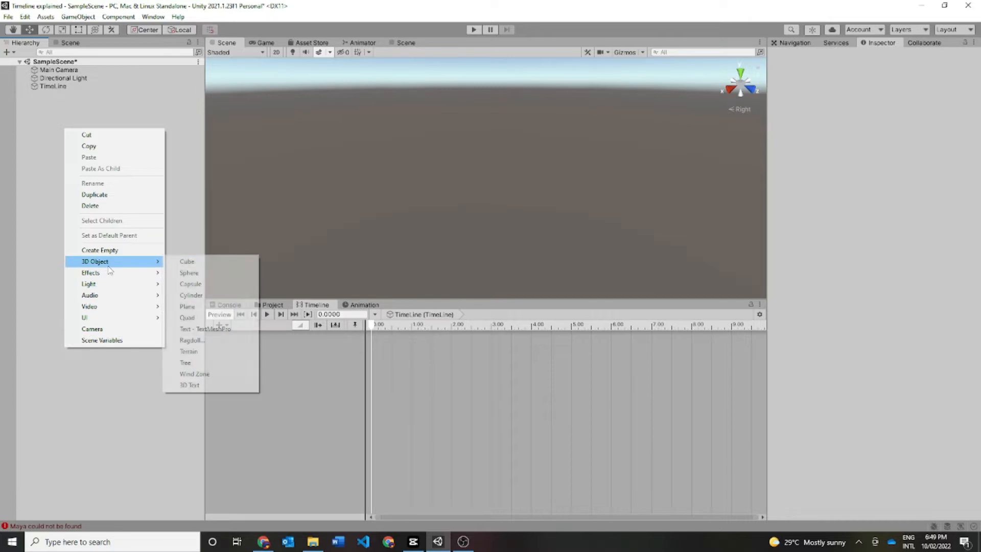
{"action": "left_click", "coordinate": [220, 306]}
{"action": "scroll", "coordinate": [440, 219], "scroll_direction": "up", "scroll_amount": 10}
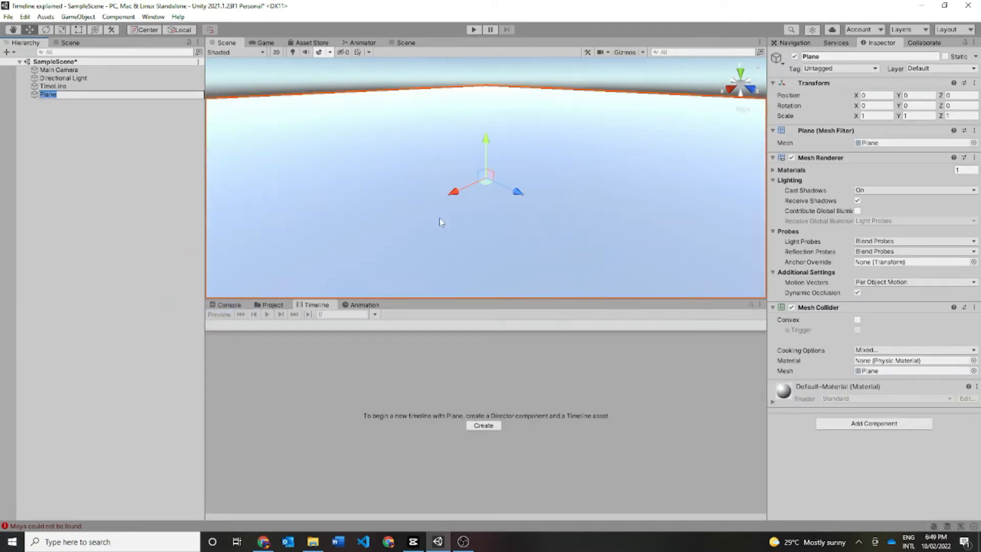
{"action": "scroll", "coordinate": [440, 218], "scroll_direction": "down", "scroll_amount": 5}
Rename the new plane to Ground.
{"action": "left_click", "coordinate": [77, 172]}
{"action": "left_click", "coordinate": [60, 94]}
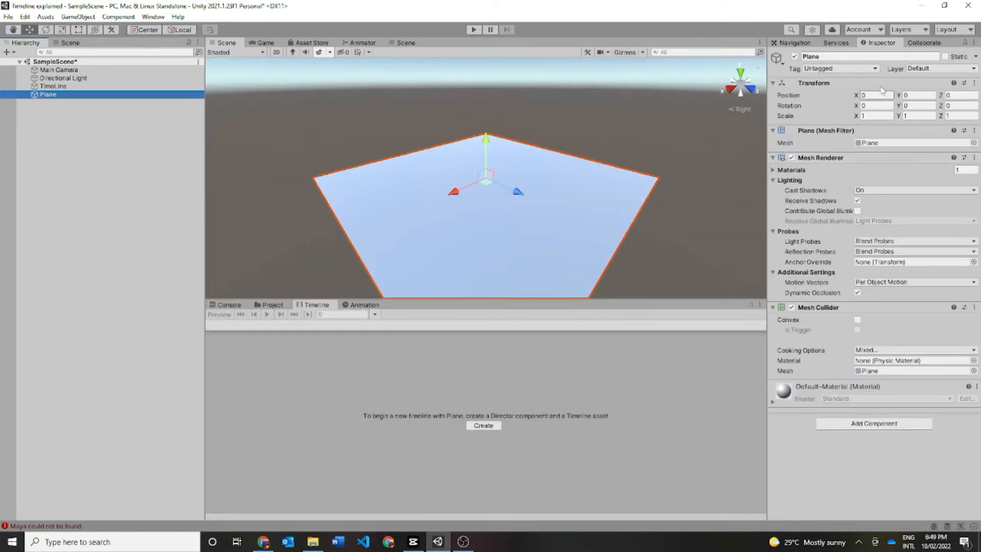
{"action": "left_click", "coordinate": [852, 56]}
{"action": "key", "text": "BackSpace"}
{"action": "type", "text": "O"}
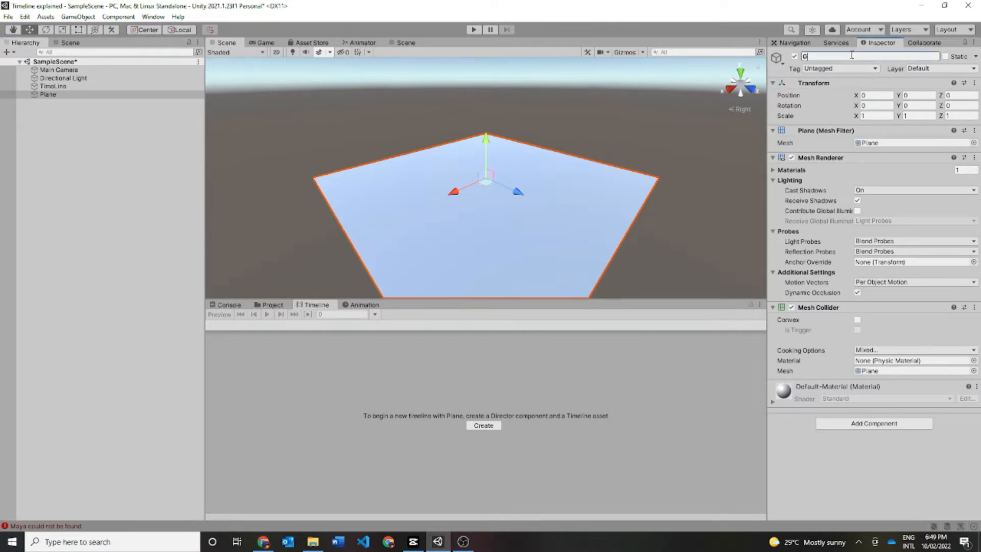
{"action": "type", "text": "round"}
{"action": "key", "text": "Return"}
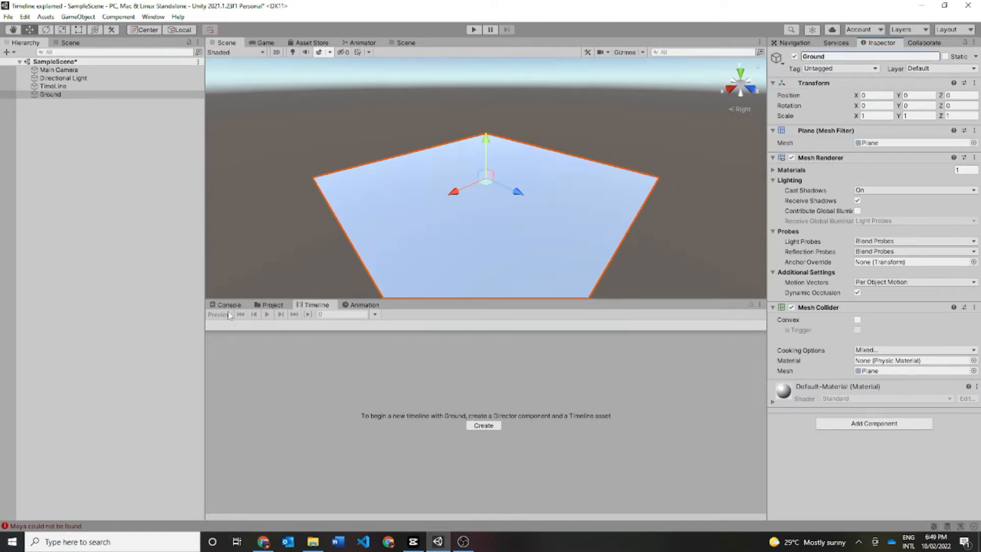
Open the base mesh folder inside the uploads_files_1856174_base+mesh folder of the project assets.
{"action": "left_click", "coordinate": [271, 305]}
{"action": "left_click", "coordinate": [344, 345]}
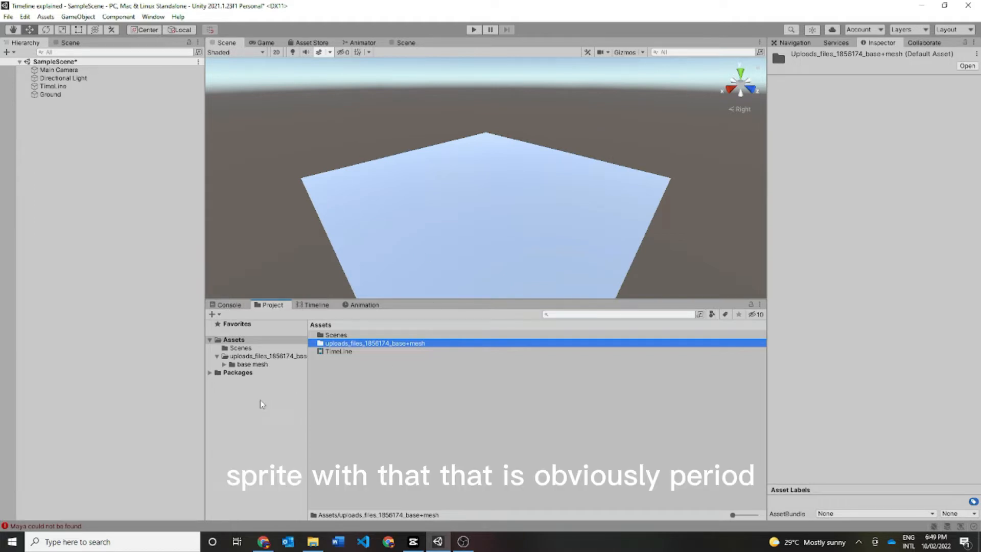
{"action": "double_click", "coordinate": [352, 345]}
{"action": "double_click", "coordinate": [333, 336]}
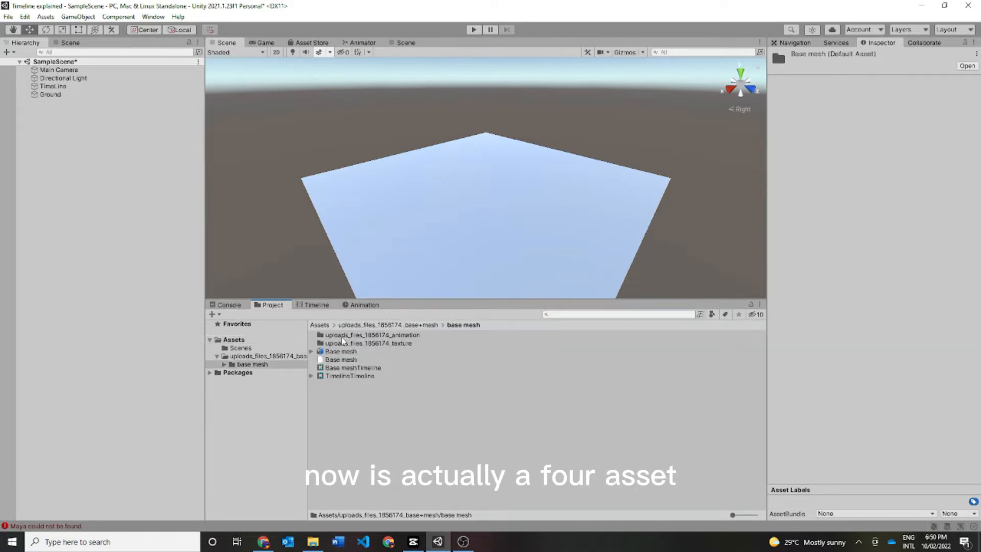
Place the Base mesh model from the base mesh folder onto the ground plane and frame it in the scene view.
{"action": "left_click", "coordinate": [359, 352]}
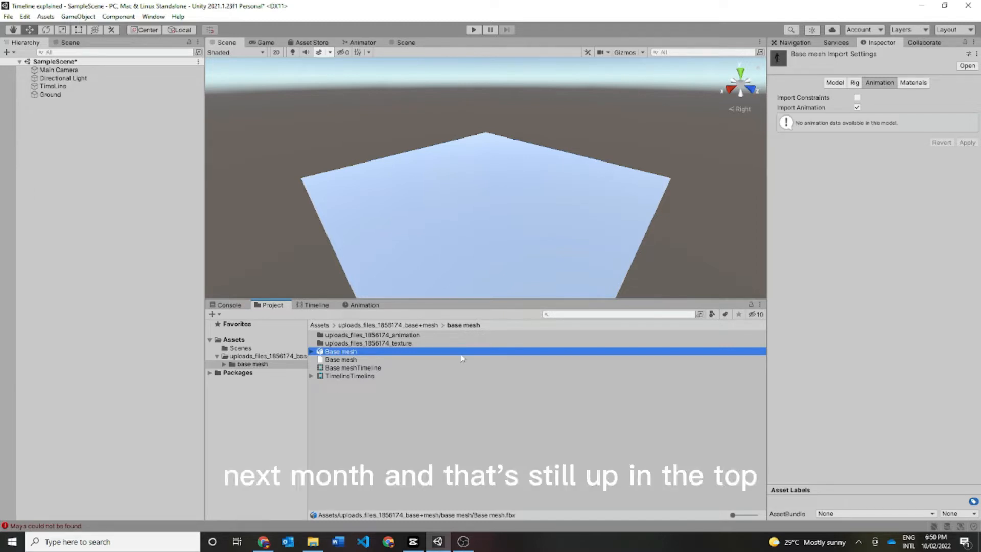
{"action": "left_click_drag", "start_coordinate": [459, 356], "coordinate": [466, 168]}
{"action": "scroll", "coordinate": [467, 166], "scroll_direction": "down", "scroll_amount": 3}
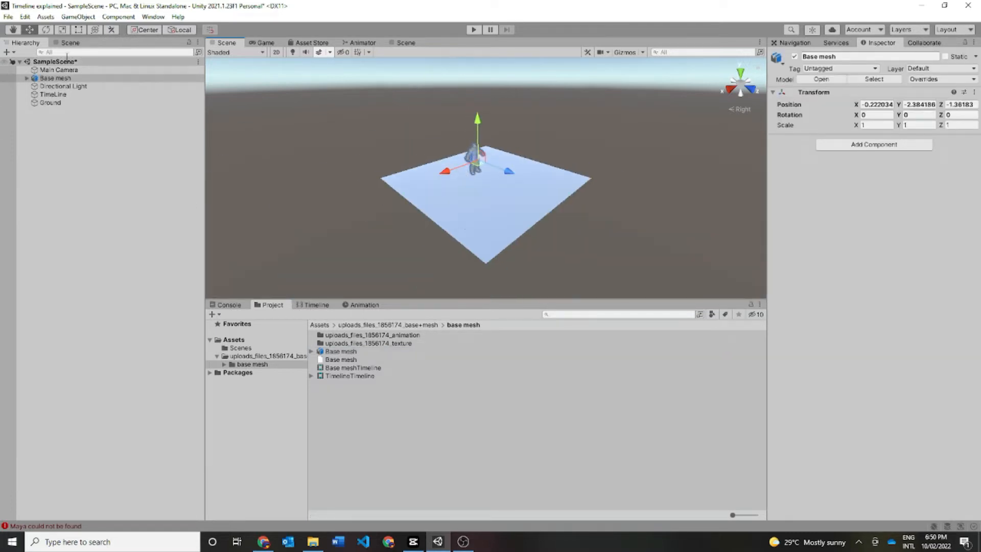
{"action": "double_click", "coordinate": [94, 79]}
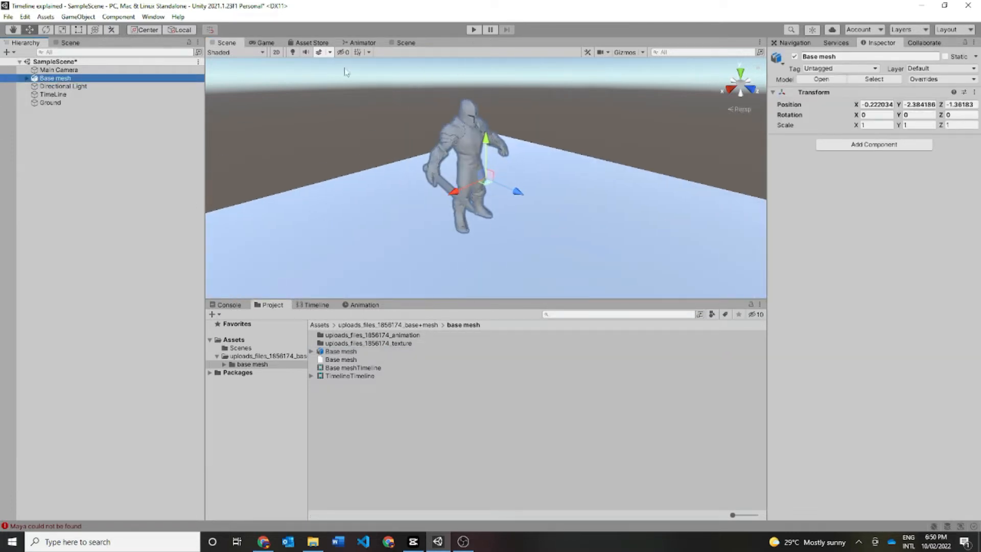
Run the scene to check how the character appears through the game camera, and stop the playback.
{"action": "left_click", "coordinate": [474, 30]}
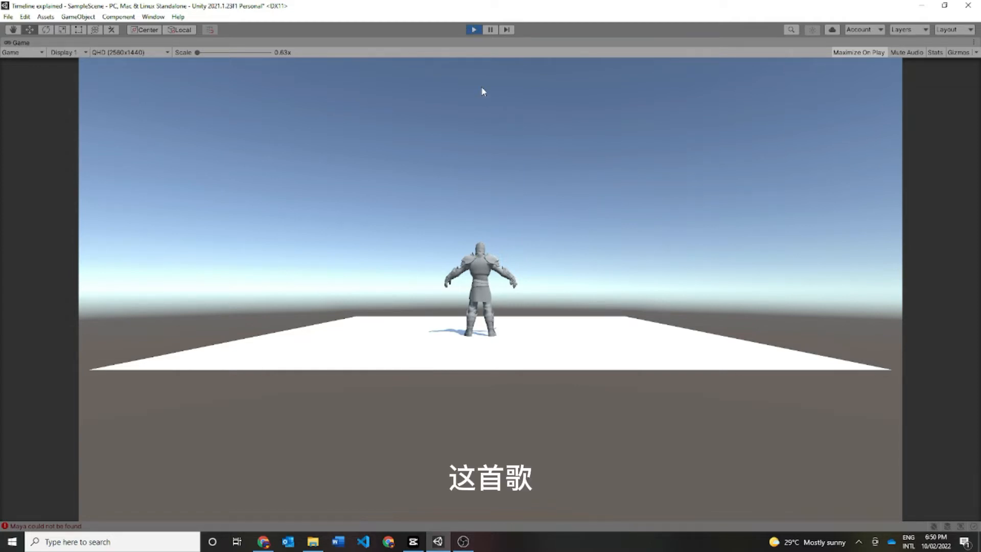
{"action": "key", "text": "ctrl+p"}
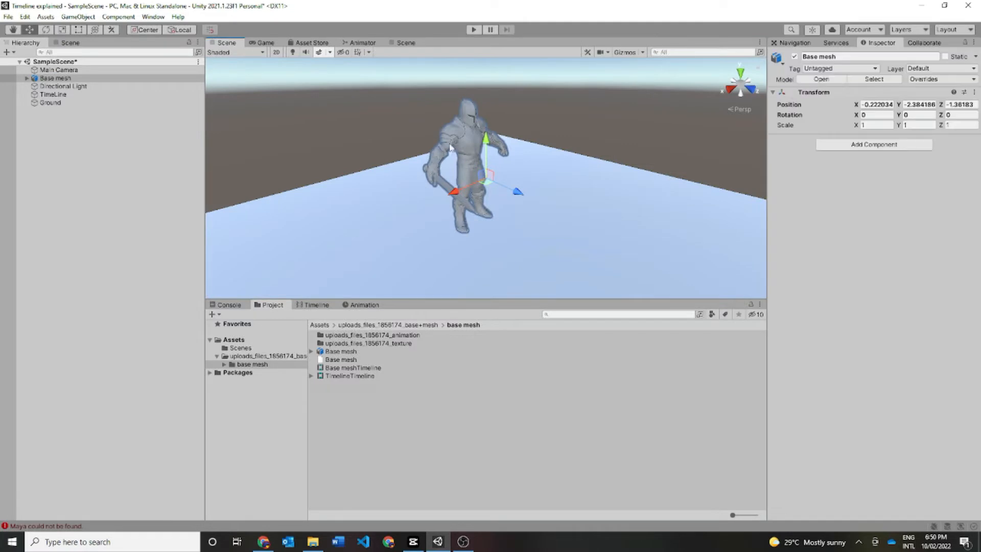
{"action": "scroll", "coordinate": [447, 149], "scroll_direction": "down", "scroll_amount": 6}
{"action": "scroll", "coordinate": [444, 150], "scroll_direction": "up", "scroll_amount": 5}
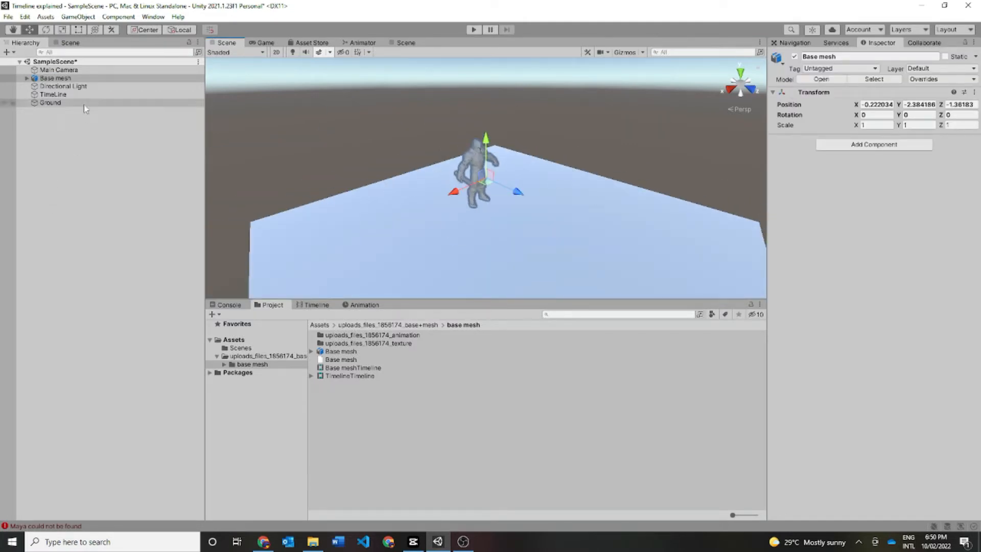
Expand the Base mesh hierarchy through Character1_Reference, the hips and the spine bones down to the shoulder bones.
{"action": "left_click", "coordinate": [53, 94]}
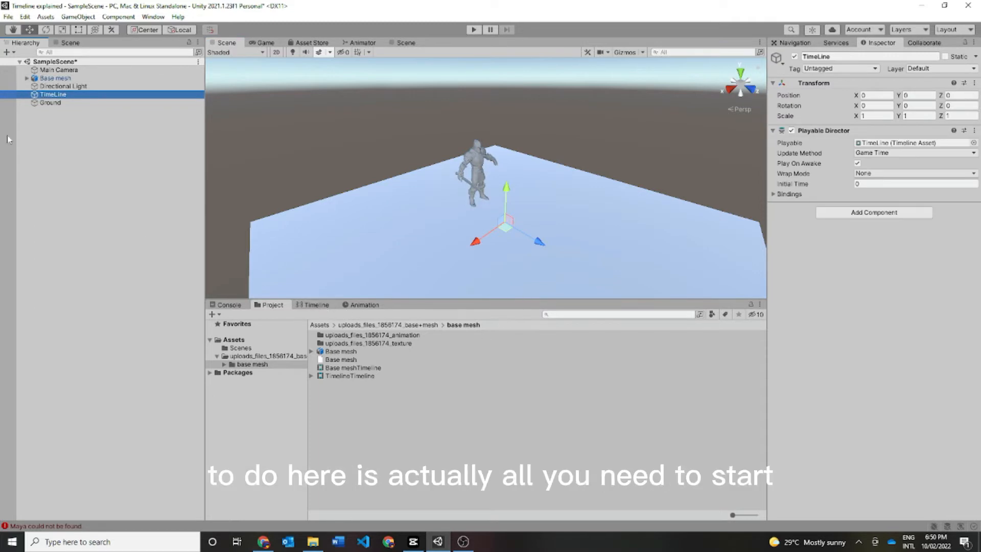
{"action": "left_click", "coordinate": [28, 78]}
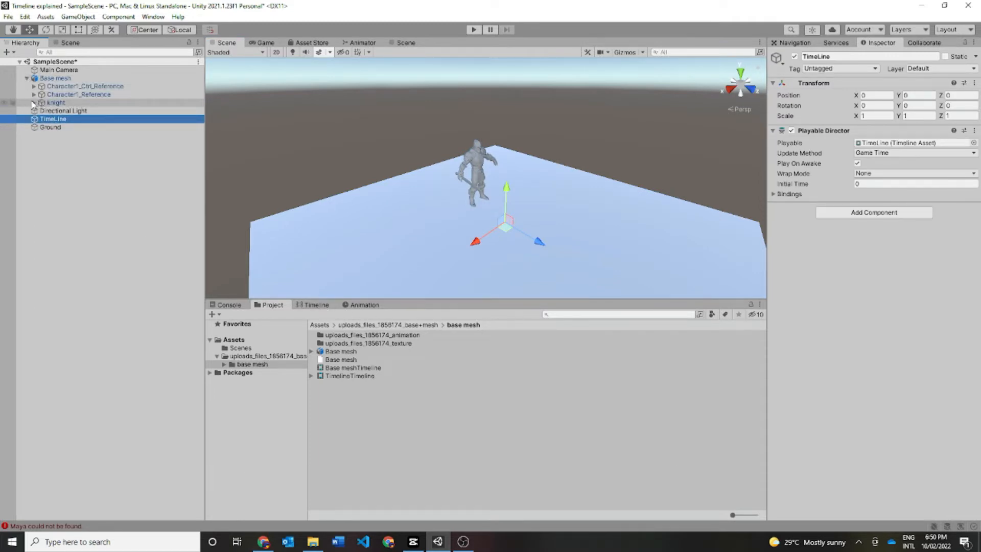
{"action": "left_click", "coordinate": [34, 103]}
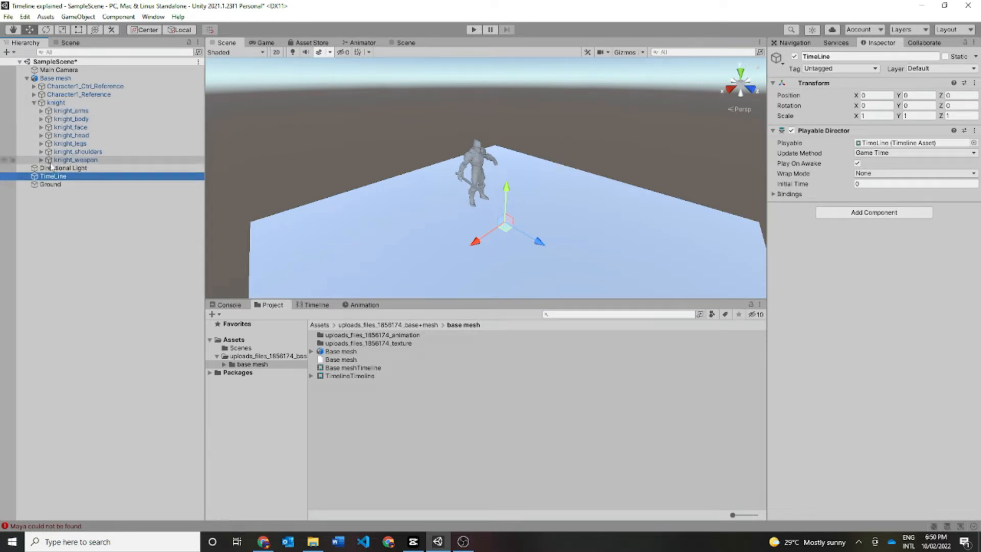
{"action": "left_click", "coordinate": [34, 102]}
{"action": "left_click", "coordinate": [34, 95]}
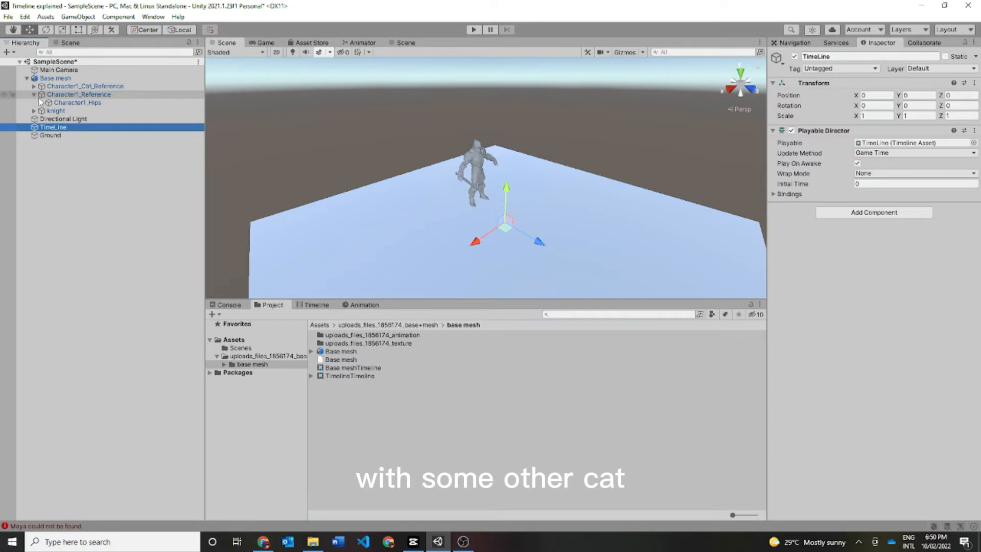
{"action": "left_click", "coordinate": [41, 103]}
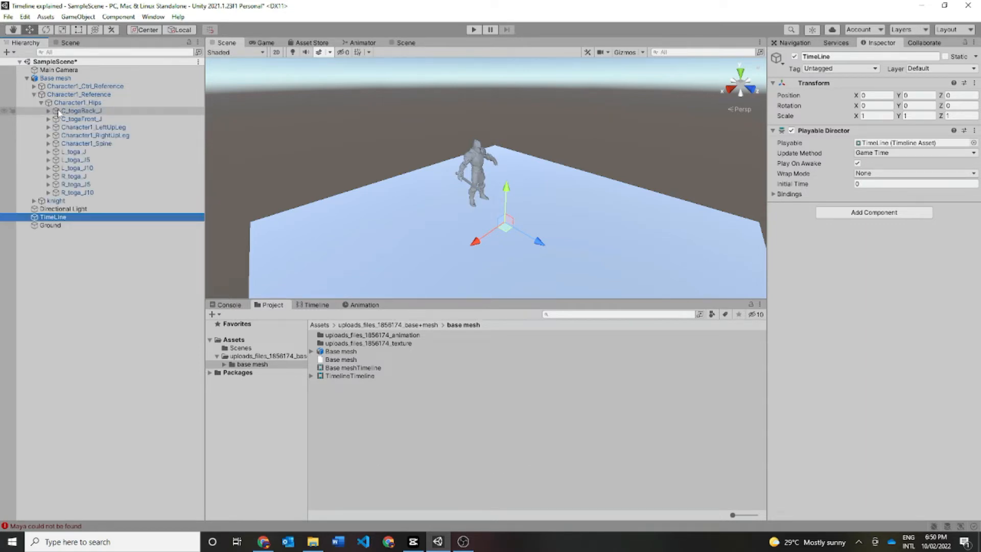
{"action": "left_click", "coordinate": [49, 143]}
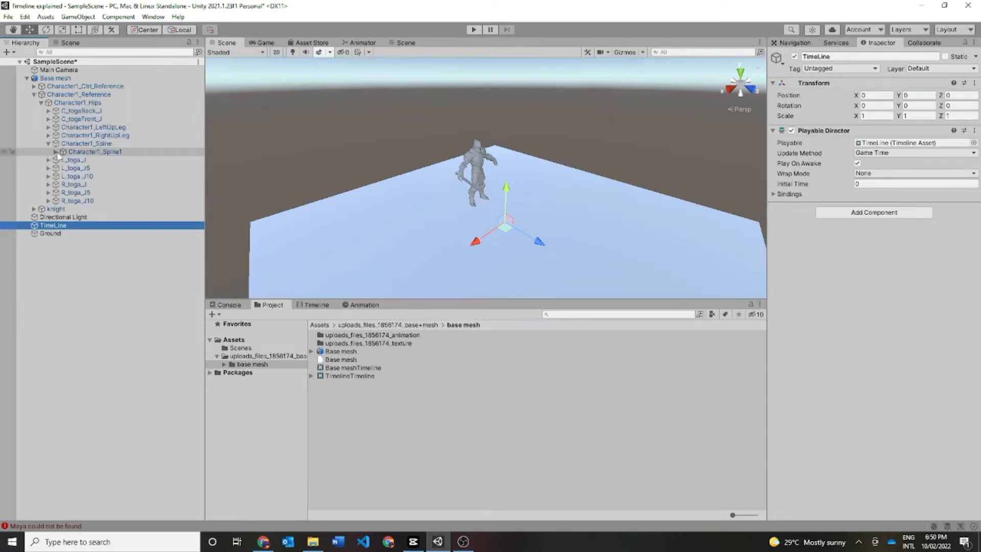
{"action": "left_click", "coordinate": [56, 152]}
{"action": "left_click", "coordinate": [63, 160]}
{"action": "left_click", "coordinate": [70, 168]}
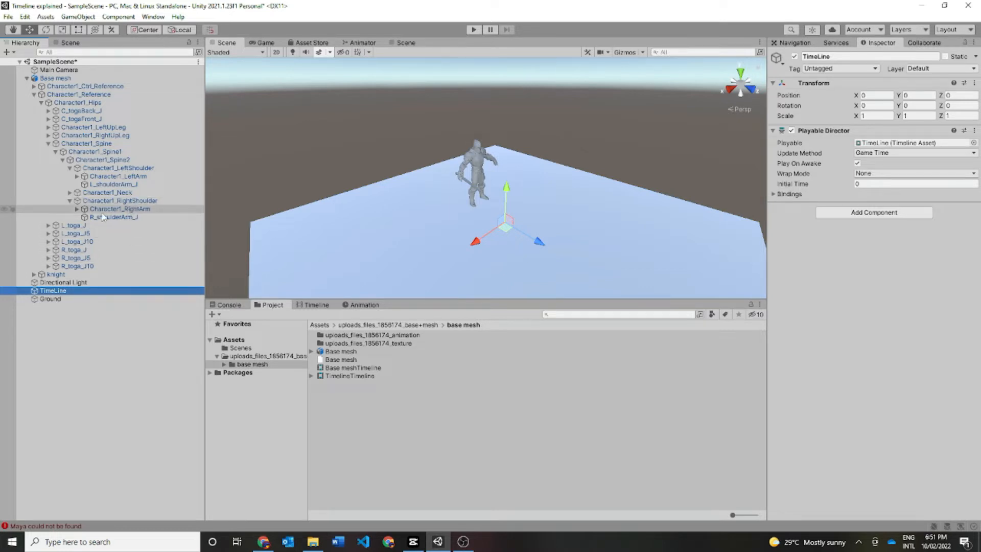
Examine the knight up close and check where its hips, toga and upper leg bones sit on the body.
{"action": "scroll", "coordinate": [446, 180], "scroll_direction": "up", "scroll_amount": 5}
{"action": "scroll", "coordinate": [446, 180], "scroll_direction": "down", "scroll_amount": 9}
{"action": "scroll", "coordinate": [447, 180], "scroll_direction": "up", "scroll_amount": 5}
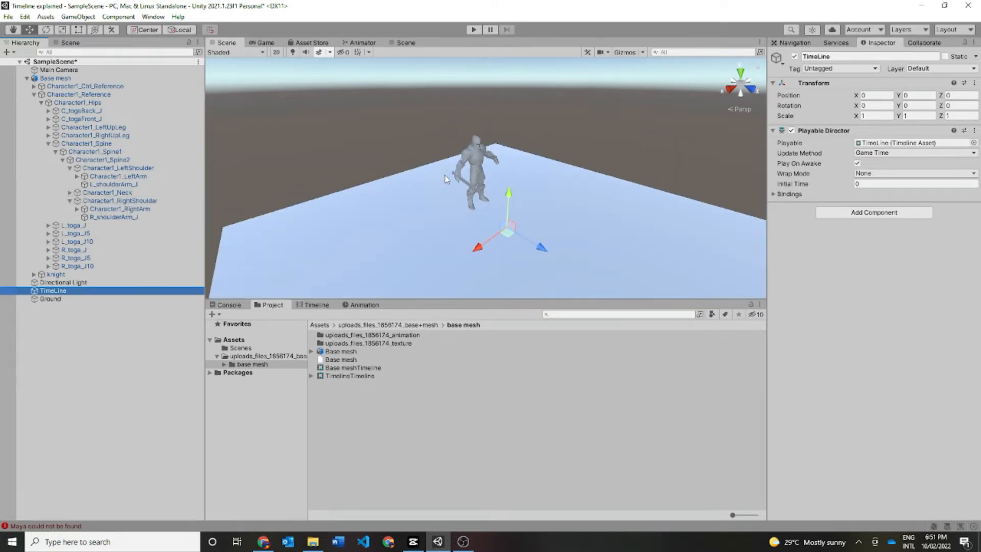
{"action": "scroll", "coordinate": [446, 178], "scroll_direction": "up", "scroll_amount": 5}
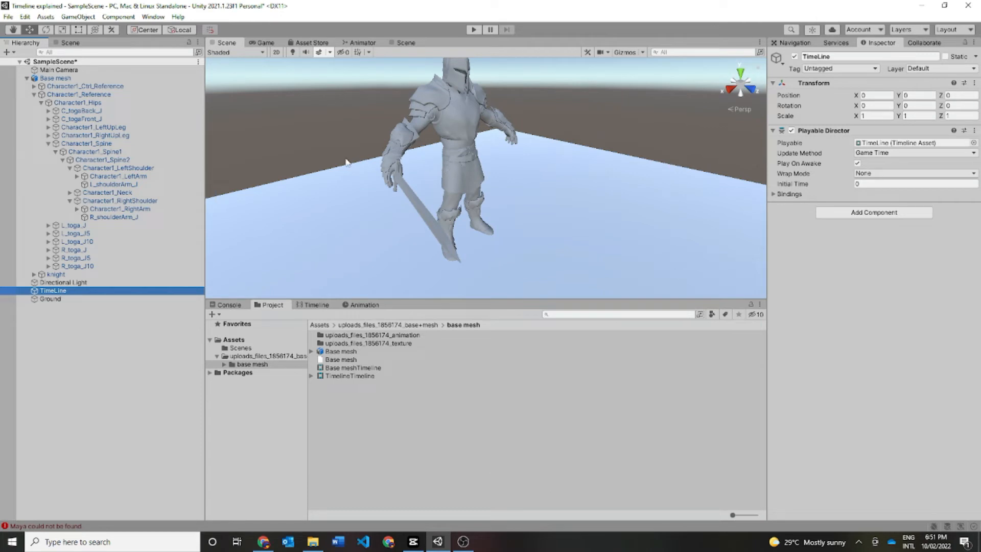
{"action": "left_click", "coordinate": [123, 103]}
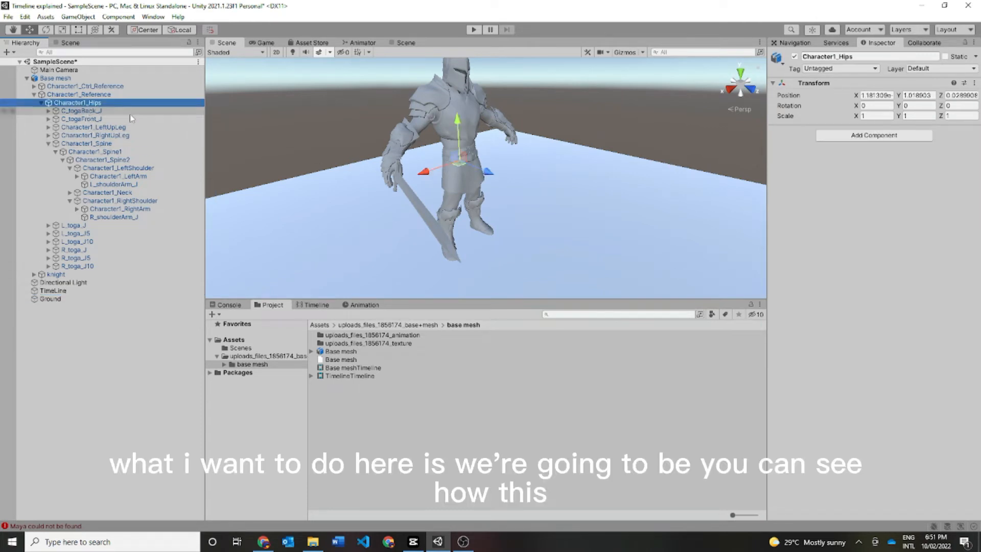
{"action": "scroll", "coordinate": [404, 137], "scroll_direction": "down", "scroll_amount": 5}
{"action": "scroll", "coordinate": [403, 137], "scroll_direction": "up", "scroll_amount": 10}
{"action": "scroll", "coordinate": [404, 136], "scroll_direction": "down", "scroll_amount": 5}
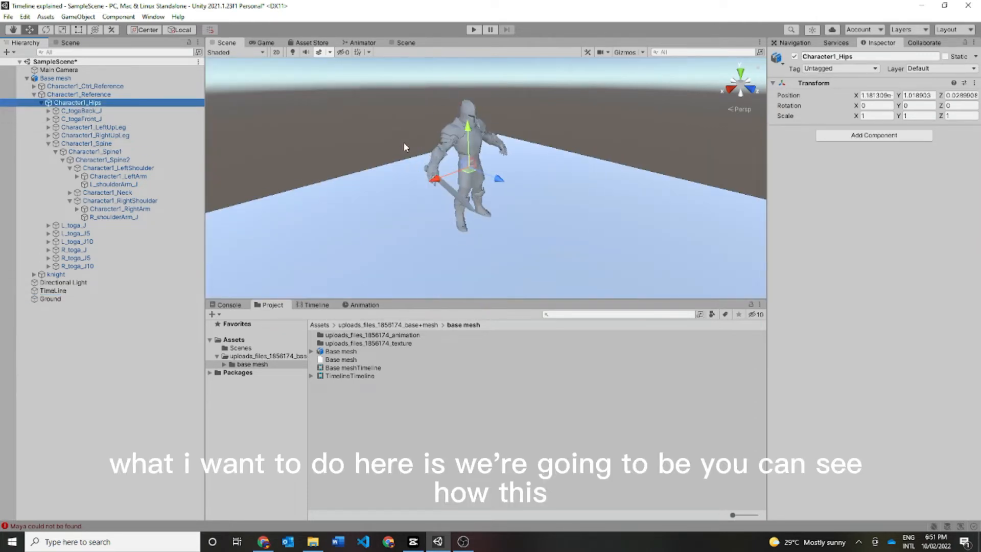
{"action": "left_click", "coordinate": [141, 113]}
{"action": "left_click", "coordinate": [143, 122]}
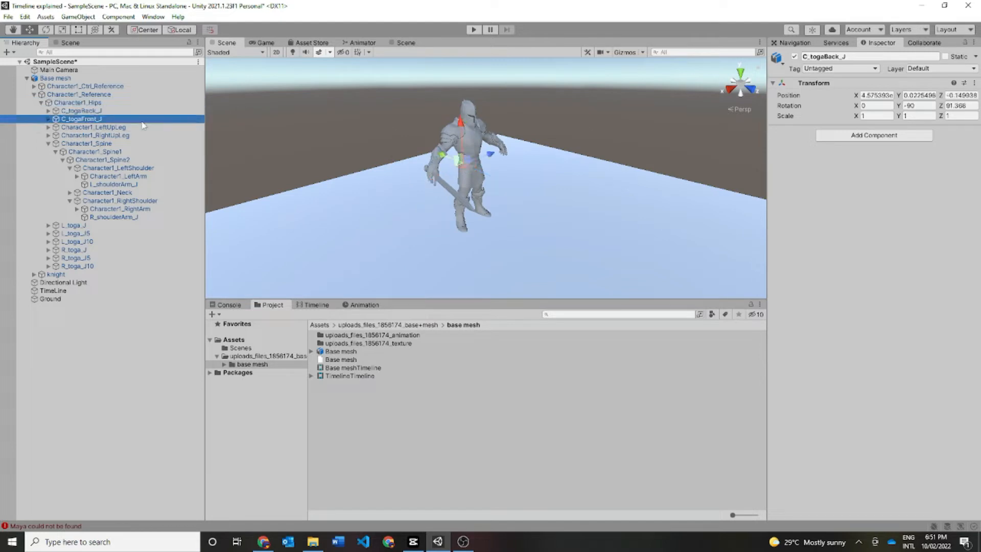
{"action": "left_click", "coordinate": [143, 127]}
Rotate the Character1_RightUpLeg bone slightly with the Rotate tool, to about -3.8 degrees around X.
{"action": "left_click", "coordinate": [137, 105]}
{"action": "left_click", "coordinate": [46, 29]}
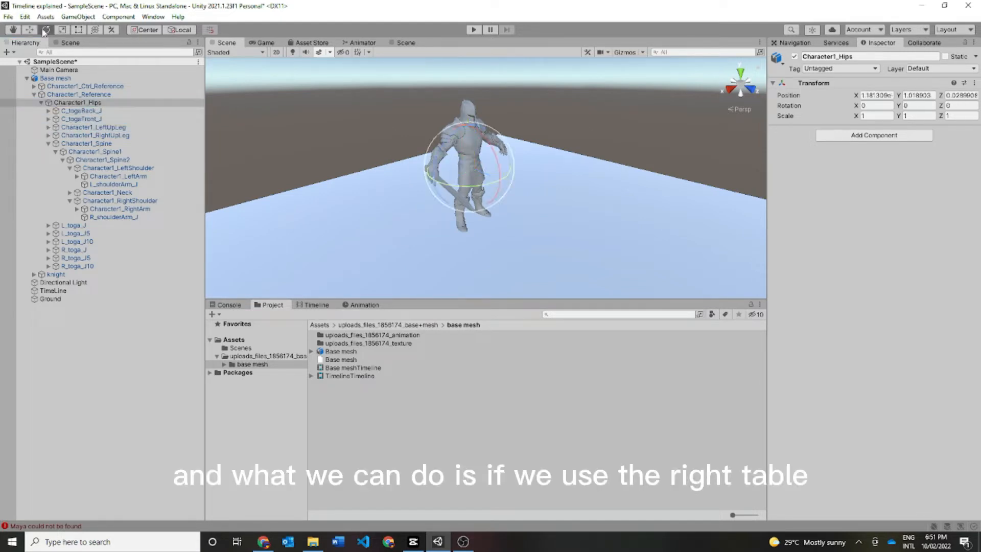
{"action": "left_click_drag", "start_coordinate": [485, 132], "coordinate": [500, 168]}
{"action": "left_click", "coordinate": [95, 135]}
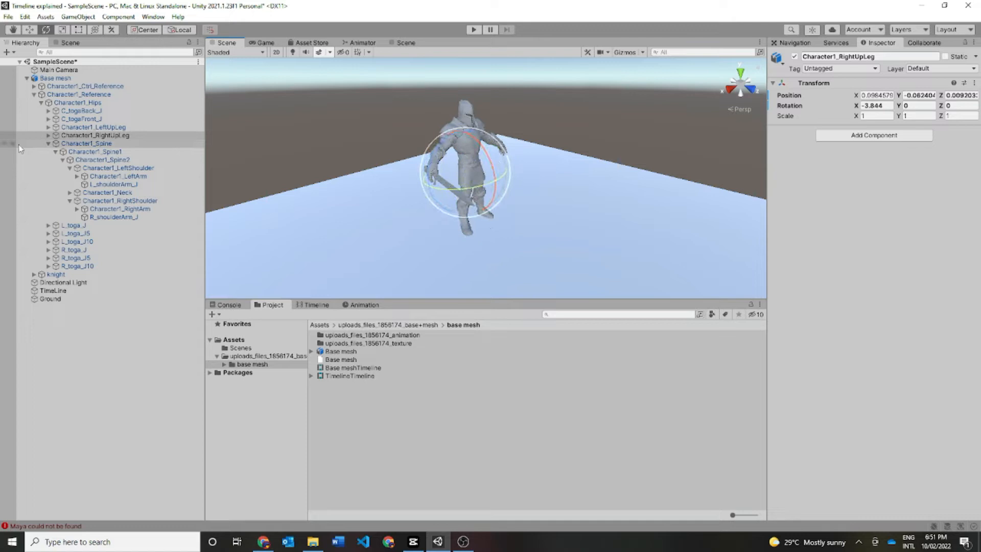
Try rotating the Character1_Spine bone, undo the rotation and clear the selection.
{"action": "left_click", "coordinate": [82, 143]}
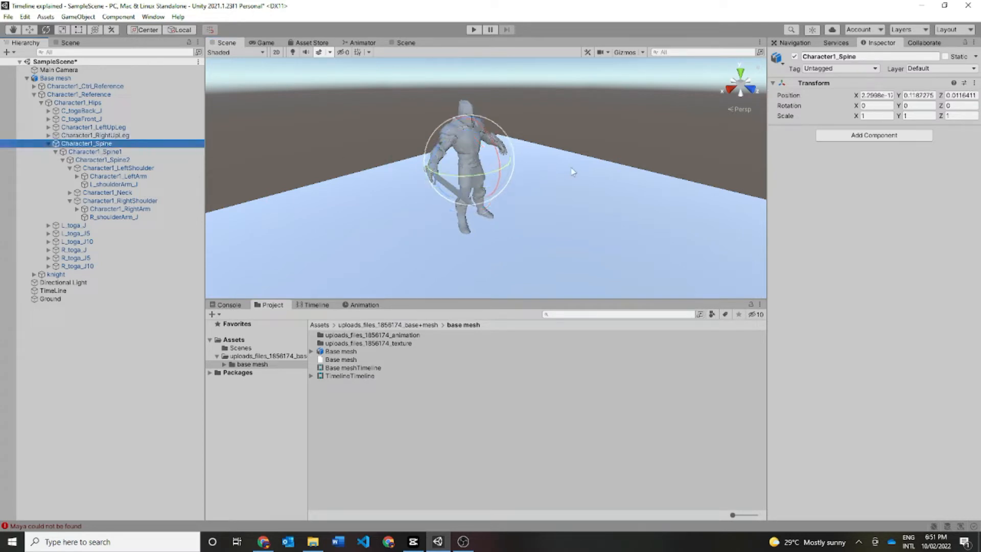
{"action": "left_click_drag", "start_coordinate": [489, 173], "coordinate": [500, 185]}
{"action": "key", "text": "ctrl+z"}
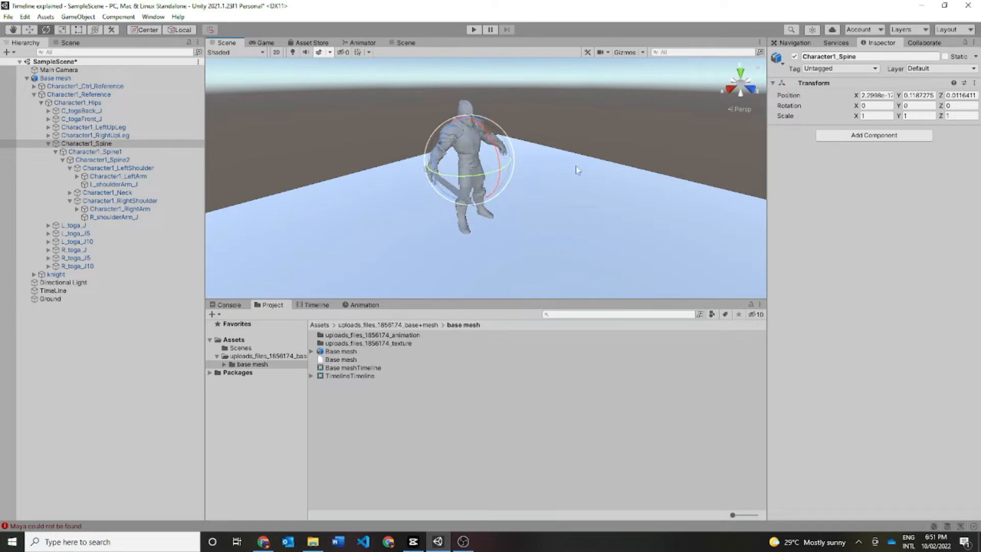
{"action": "left_click", "coordinate": [652, 158]}
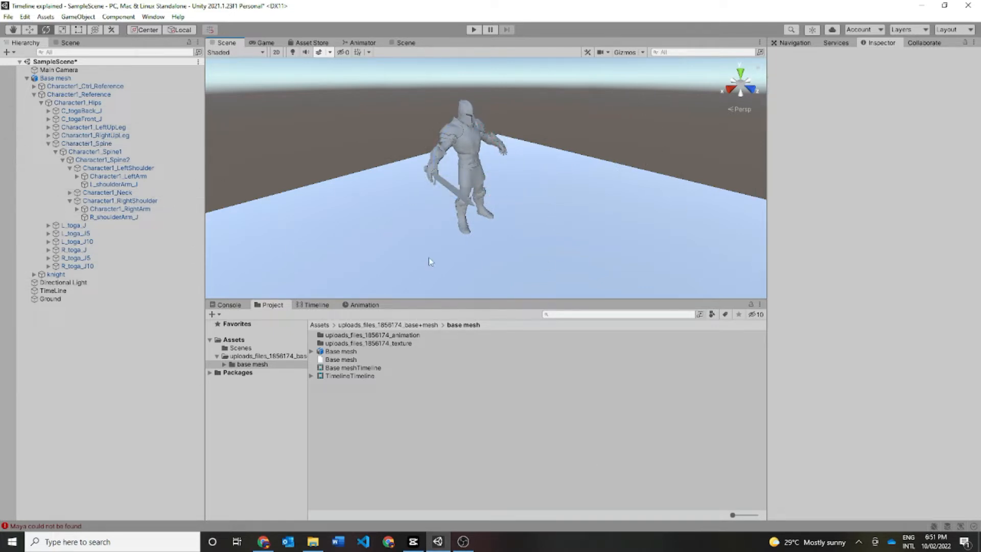
Rotate the Character1_LeftShoulder bone to about 4 degrees around Y.
{"action": "left_click", "coordinate": [117, 167]}
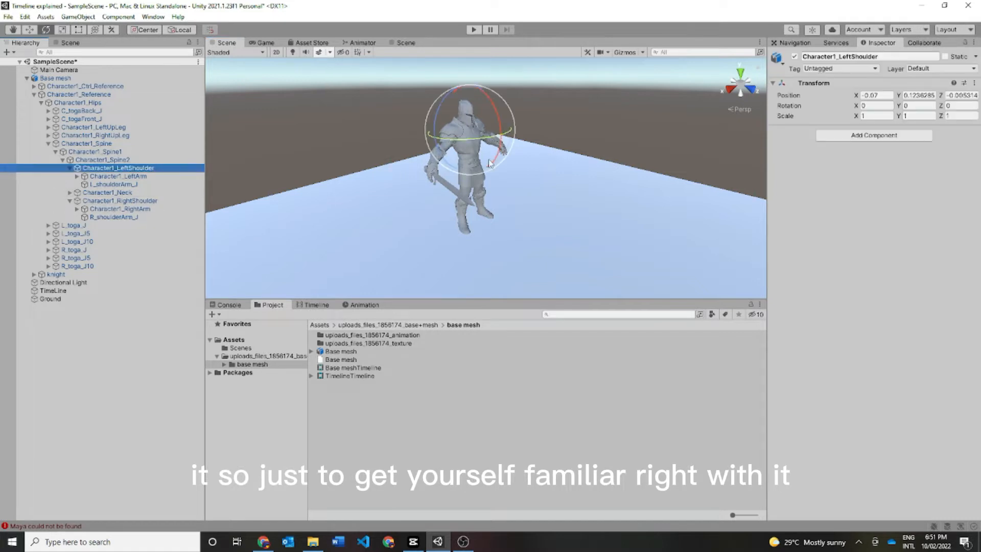
{"action": "key", "text": "f"}
{"action": "scroll", "coordinate": [434, 122], "scroll_direction": "down", "scroll_amount": 8}
{"action": "scroll", "coordinate": [433, 122], "scroll_direction": "up", "scroll_amount": 8}
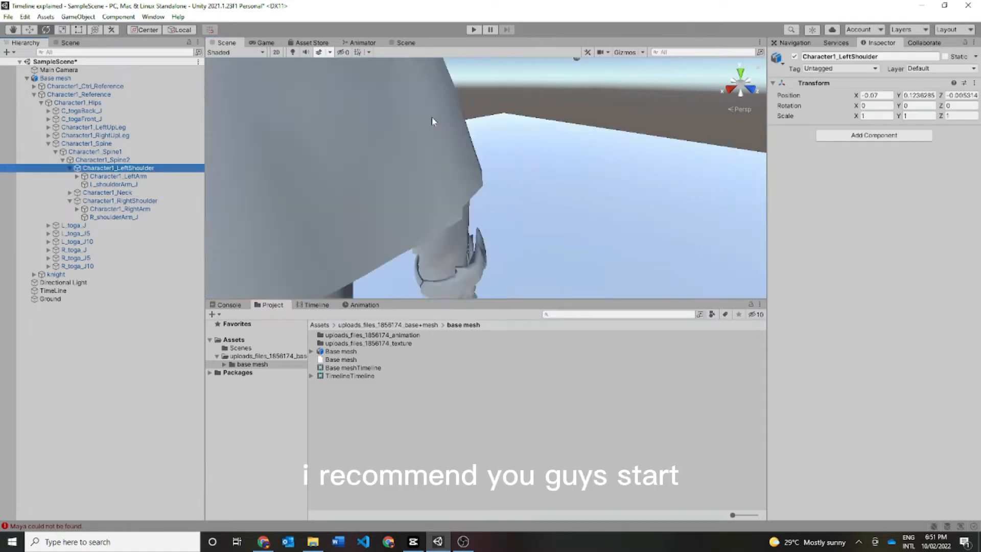
{"action": "scroll", "coordinate": [432, 121], "scroll_direction": "down", "scroll_amount": 5}
{"action": "left_click_drag", "start_coordinate": [464, 147], "coordinate": [460, 107]}
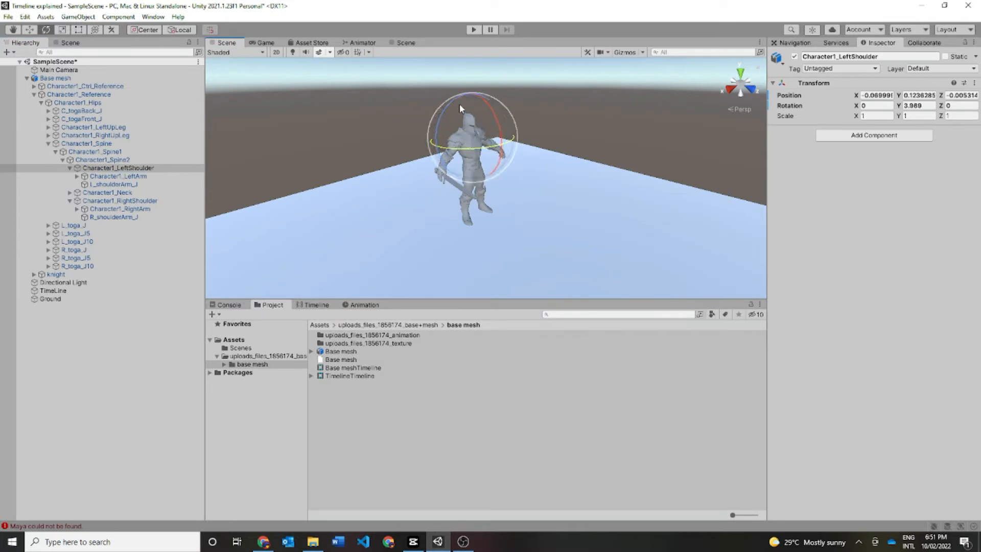
Raise the knight's left arm by rotating Character1_LeftArm to about -170 degrees X, -7 degrees Y and 10 degrees Z.
{"action": "left_click", "coordinate": [185, 176]}
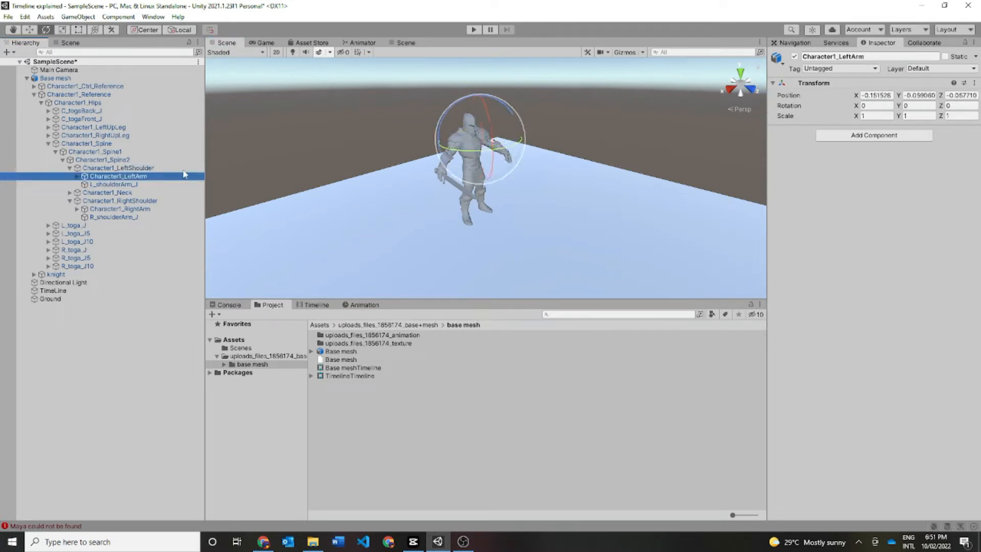
{"action": "left_click_drag", "start_coordinate": [490, 153], "coordinate": [498, 300]}
{"action": "left_click_drag", "start_coordinate": [485, 101], "coordinate": [476, 92]}
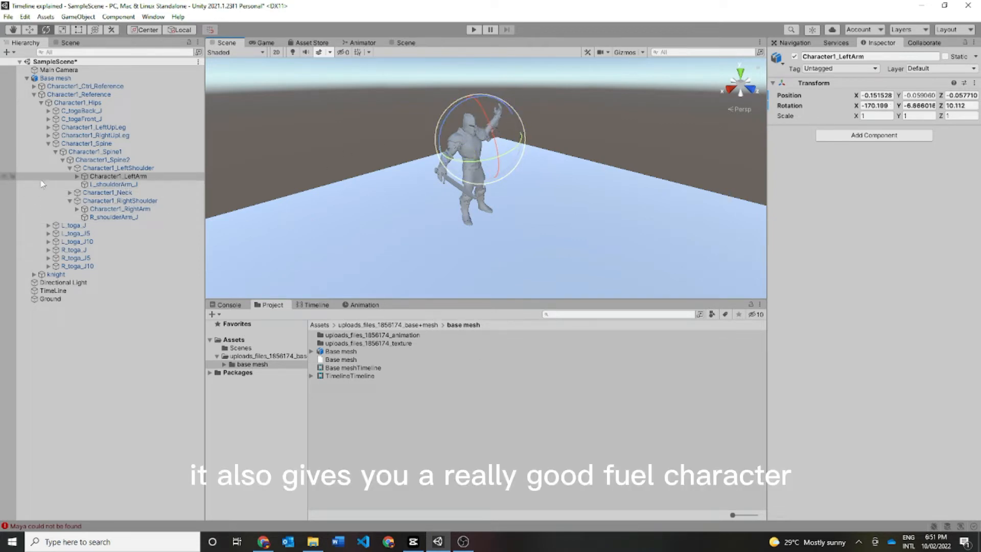
Rotate Character1_LeftForeArm to about -6, 10, 14 degrees and swing Character1_LeftArm forward to about -104, -141, 135 degrees.
{"action": "left_click", "coordinate": [84, 176]}
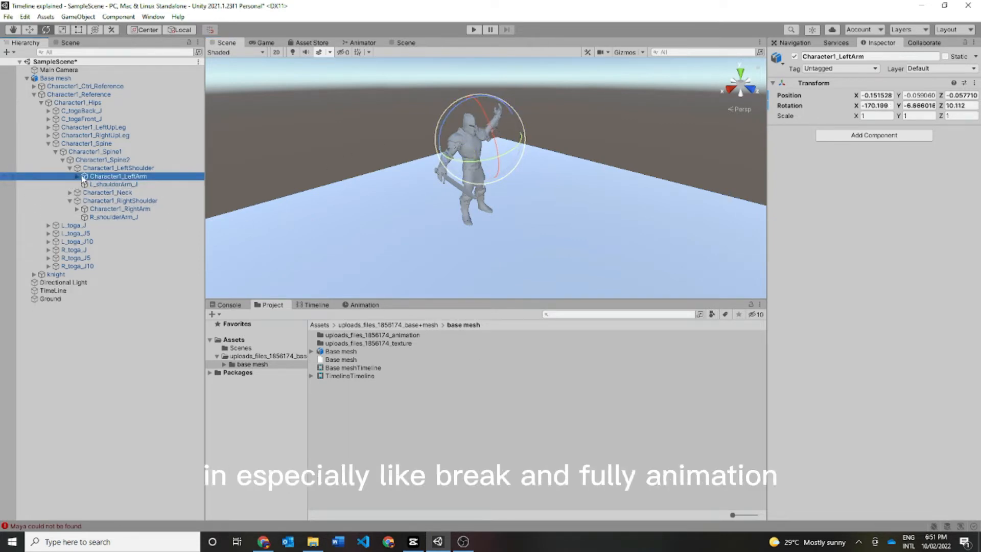
{"action": "left_click", "coordinate": [80, 176]}
{"action": "left_click", "coordinate": [117, 185]}
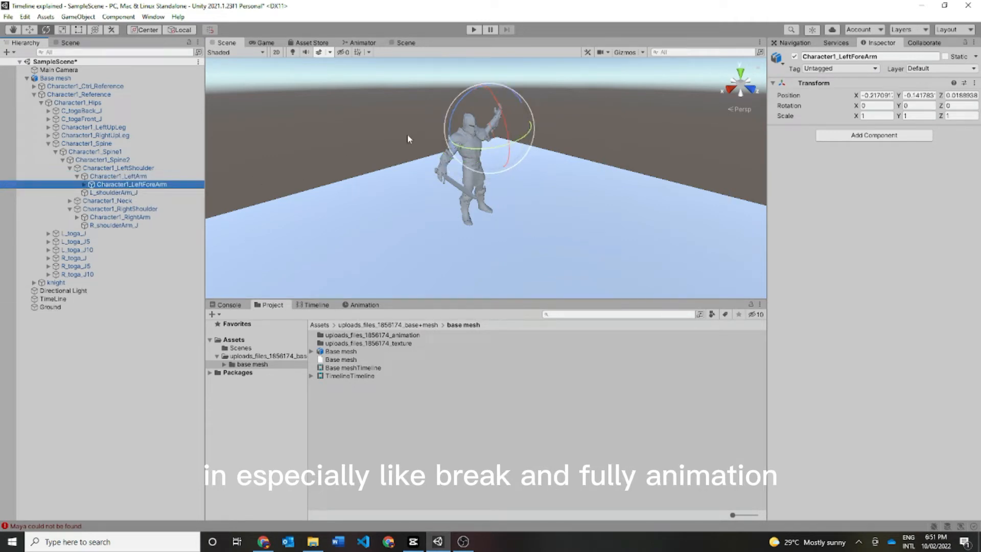
{"action": "left_click_drag", "start_coordinate": [512, 98], "coordinate": [465, 112]}
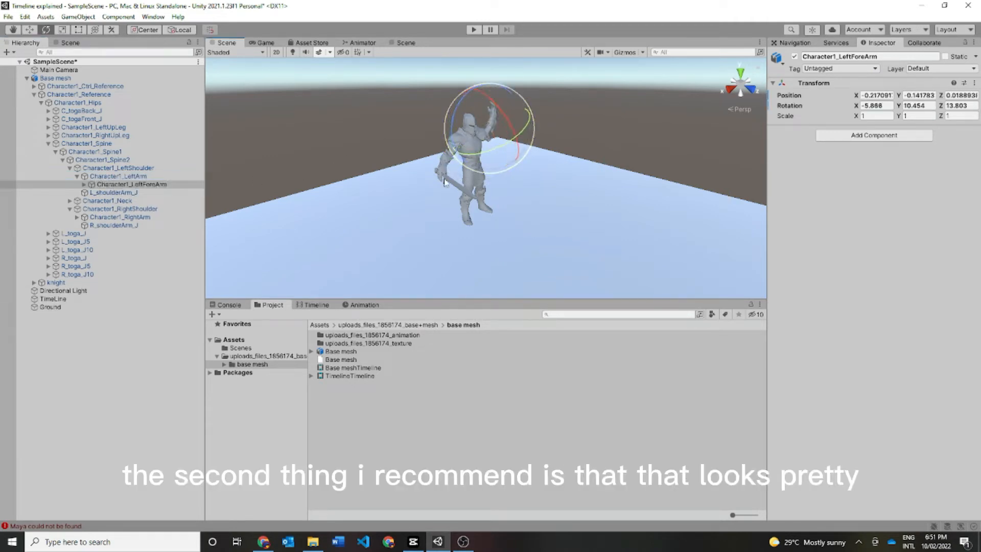
{"action": "key", "text": "f"}
{"action": "scroll", "coordinate": [453, 168], "scroll_direction": "down", "scroll_amount": 5}
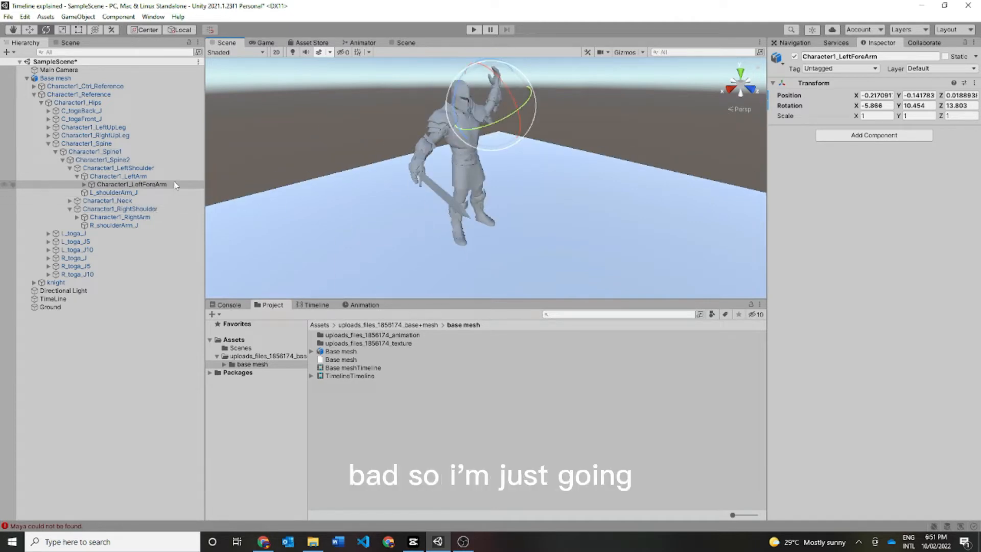
{"action": "left_click", "coordinate": [150, 176]}
{"action": "left_click_drag", "start_coordinate": [481, 103], "coordinate": [511, 238]}
Raise the sword arm forward by rotating Character1_RightShoulder to about -54 degrees around X and -59 degrees around Z.
{"action": "left_click", "coordinate": [97, 152]}
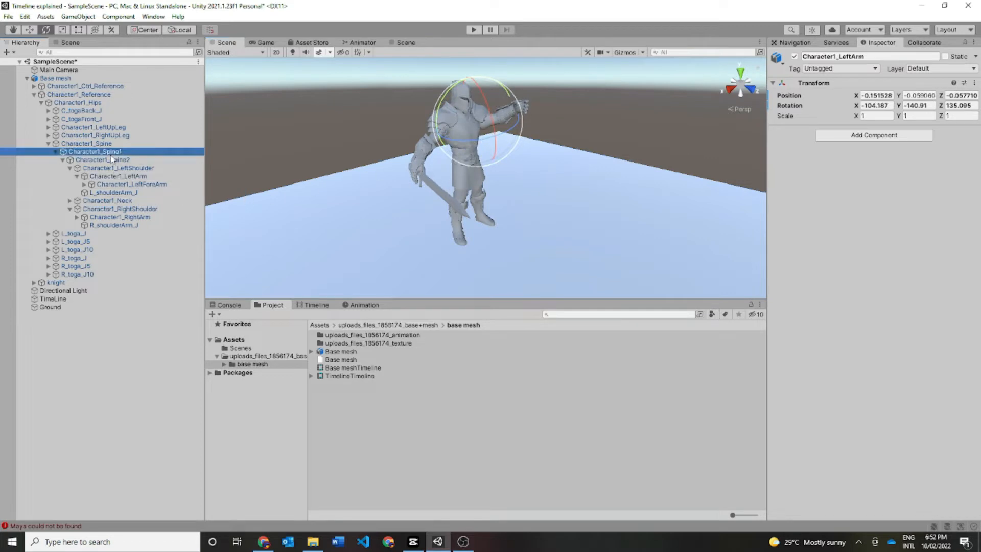
{"action": "left_click", "coordinate": [120, 168]}
{"action": "left_click", "coordinate": [123, 176]}
{"action": "left_click", "coordinate": [146, 201]}
{"action": "left_click", "coordinate": [151, 208]}
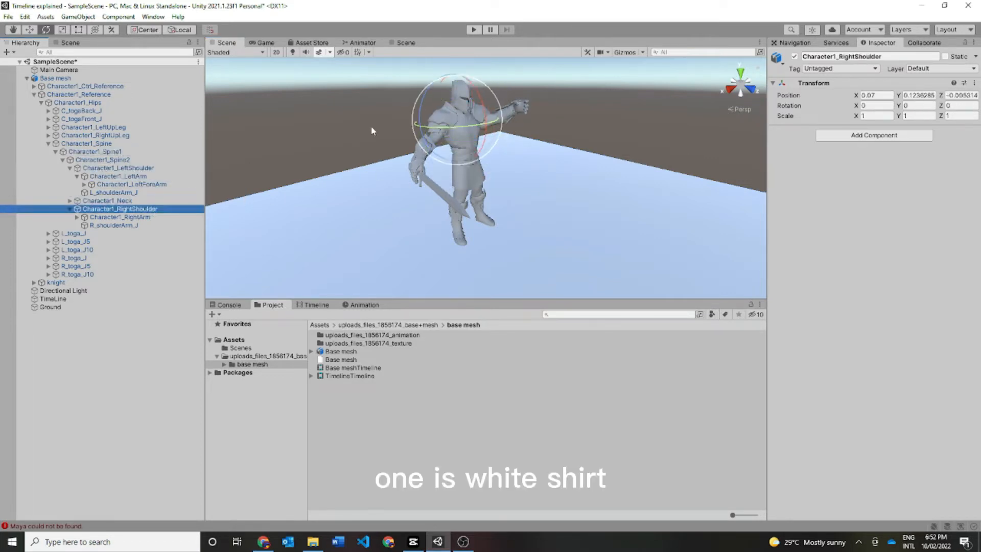
{"action": "left_click_drag", "start_coordinate": [486, 148], "coordinate": [491, 100]}
{"action": "left_click_drag", "start_coordinate": [452, 148], "coordinate": [544, 131]}
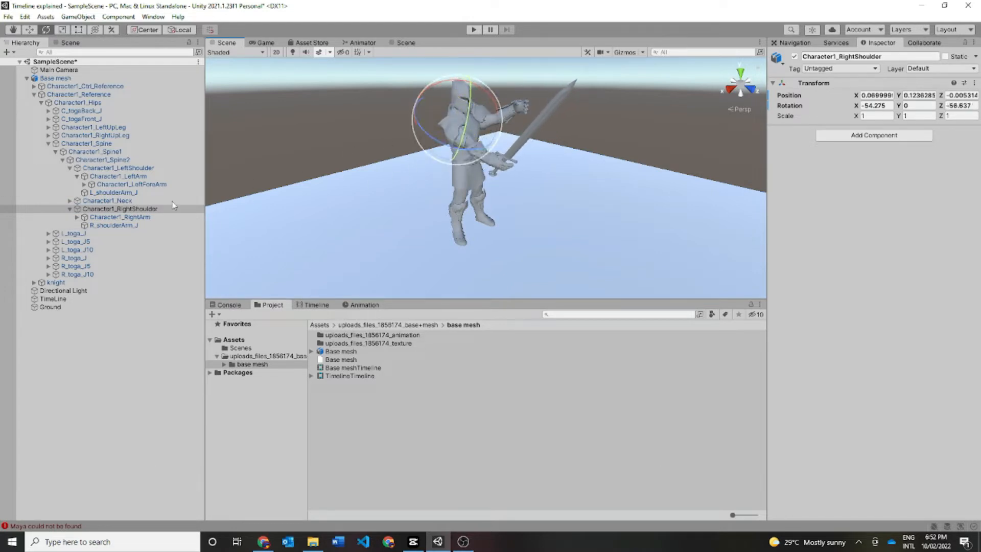
Rotate the Character1_LeftShoulder bone to about 73 degrees X, 28 degrees Y and 49 degrees Z.
{"action": "left_click", "coordinate": [117, 168]}
{"action": "left_click_drag", "start_coordinate": [461, 128], "coordinate": [492, 197]}
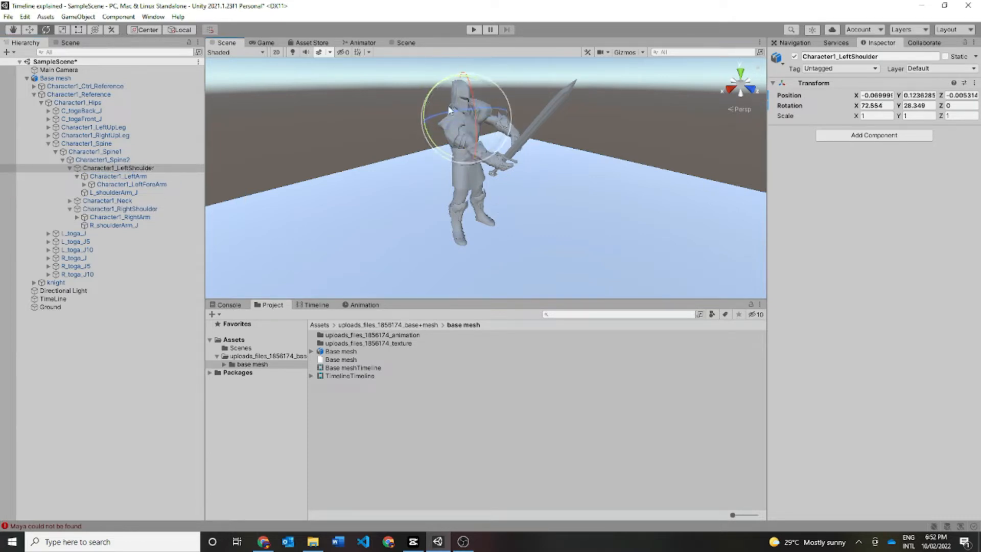
{"action": "left_click_drag", "start_coordinate": [449, 110], "coordinate": [514, 87]}
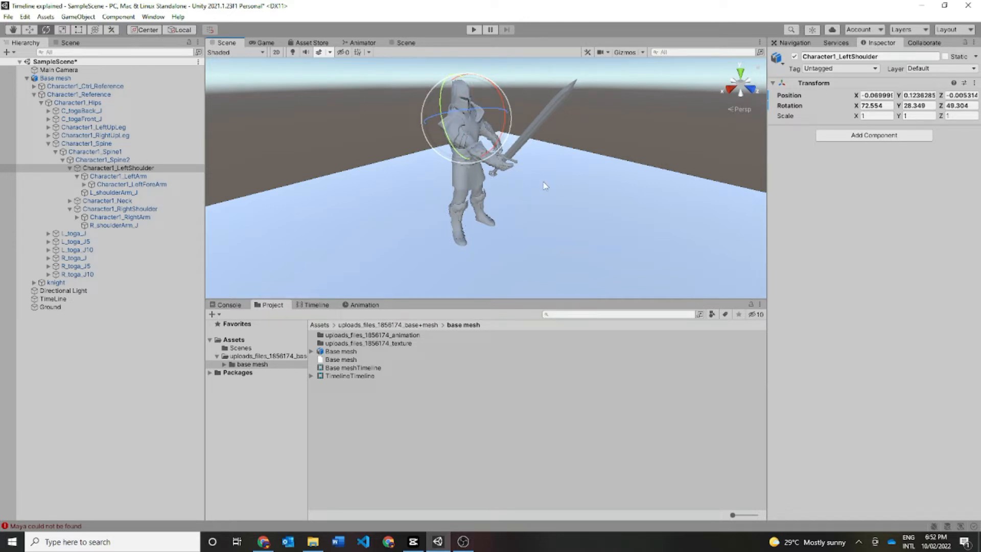
{"action": "scroll", "coordinate": [533, 197], "scroll_direction": "up", "scroll_amount": 5}
{"action": "scroll", "coordinate": [493, 146], "scroll_direction": "down", "scroll_amount": 6}
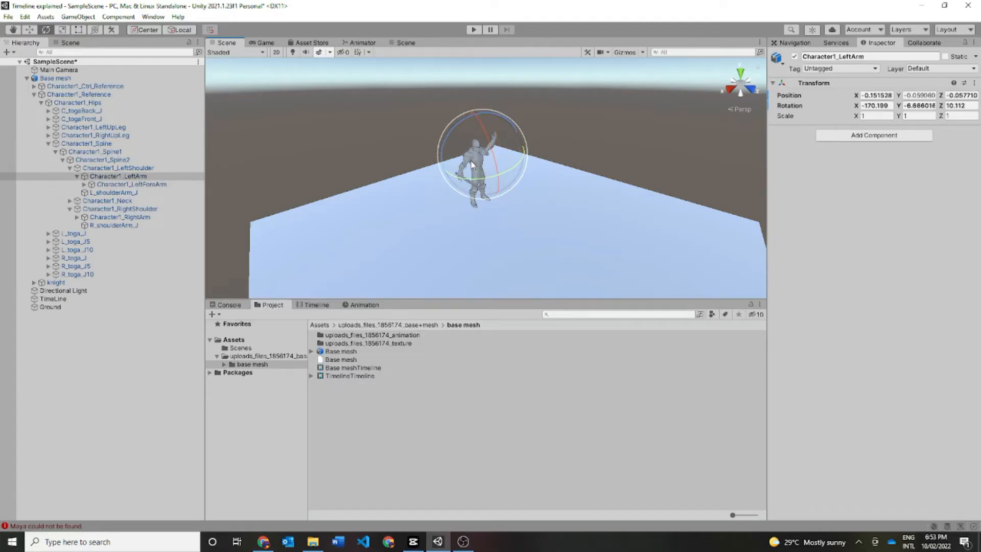
Undo the knight's arm and shoulder rotations back to the initial 4-degree Y turn of Character1_LeftShoulder.
{"action": "key", "text": "ctrl+z"}
{"action": "key", "text": "ctrl+z"}
{"action": "key", "text": "ctrl+z"}
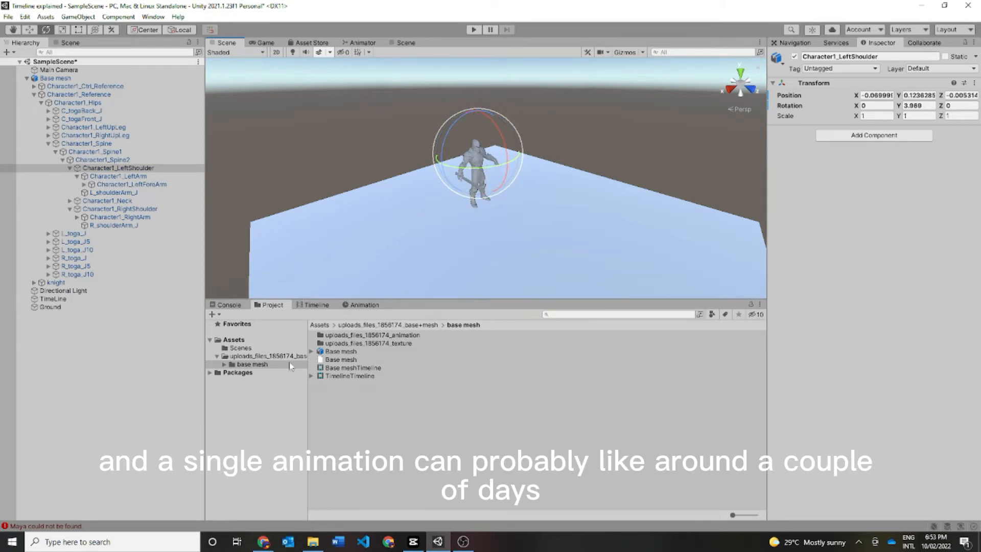
Show the TimeLine object's timeline and add an Animation Track to it.
{"action": "left_click", "coordinate": [313, 305]}
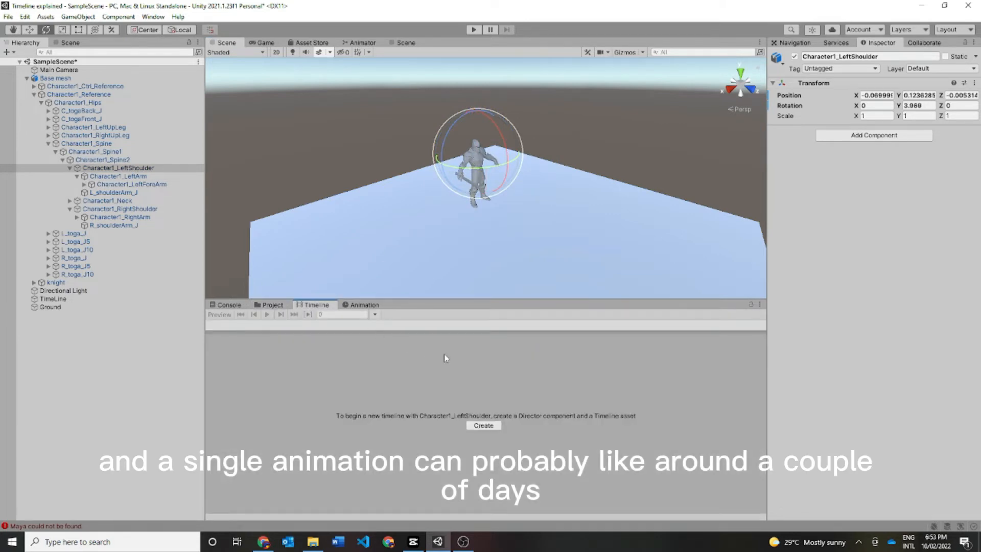
{"action": "left_click", "coordinate": [103, 79]}
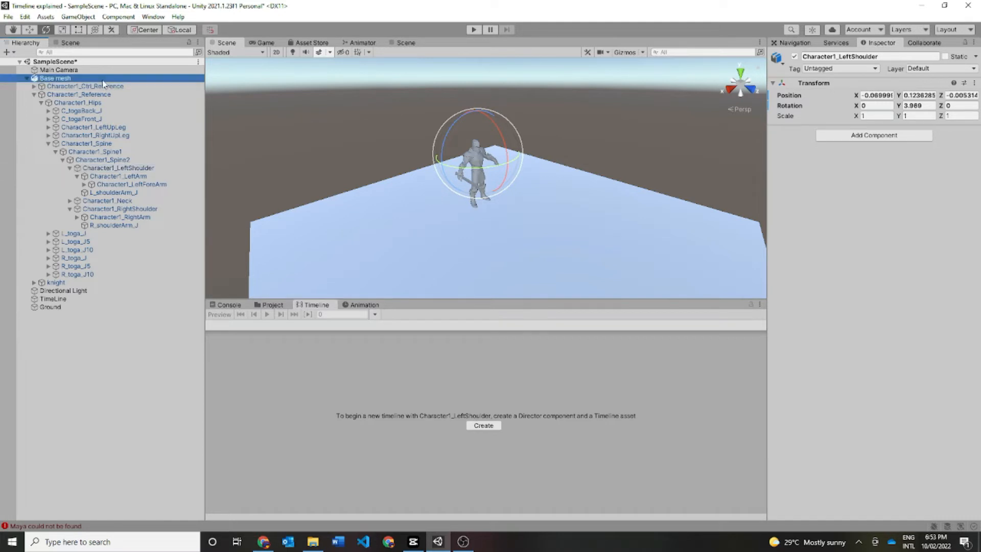
{"action": "left_click", "coordinate": [86, 298]}
{"action": "scroll", "coordinate": [453, 186], "scroll_direction": "up", "scroll_amount": 5}
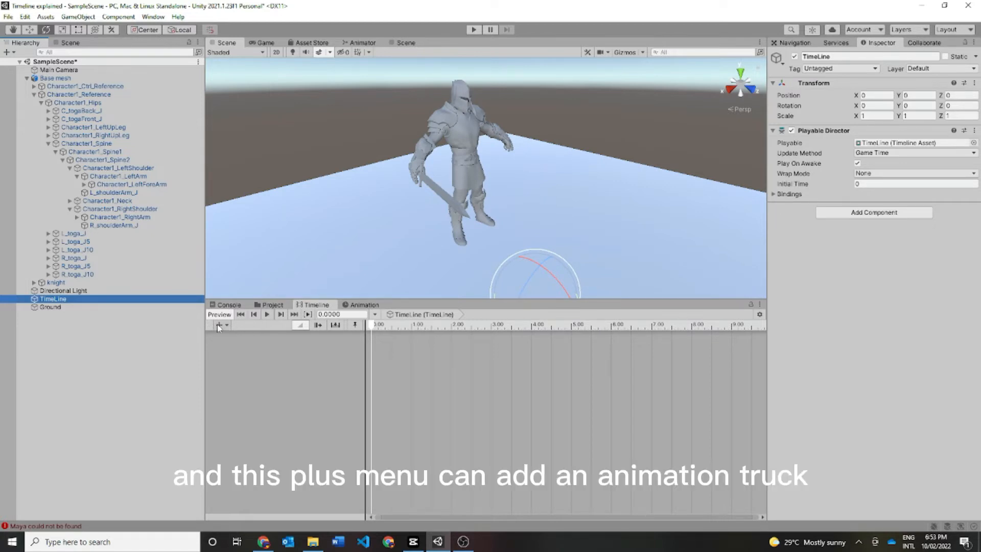
{"action": "left_click", "coordinate": [220, 325]}
{"action": "left_click", "coordinate": [238, 364]}
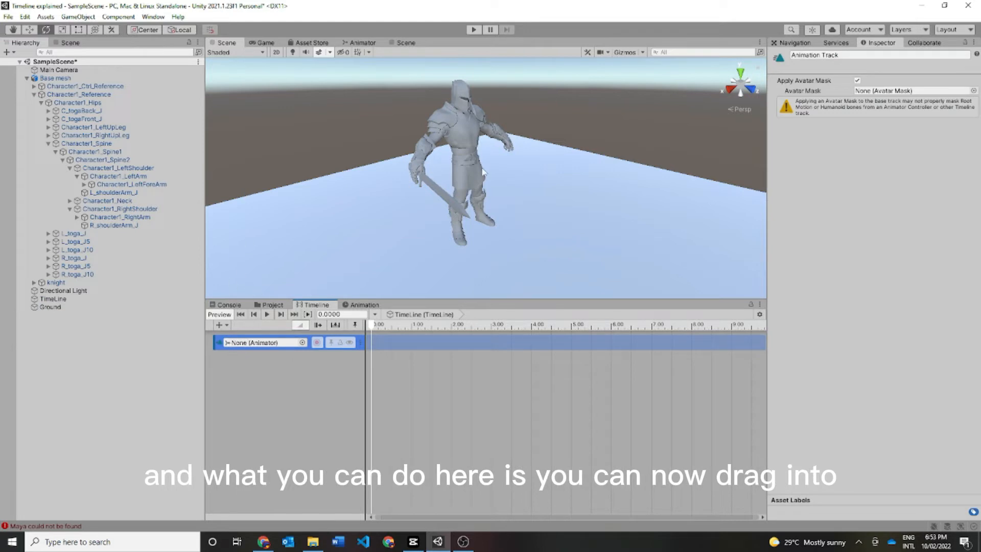
Bind the Character1_RightShoulder bone to the empty animation track by creating an Animator on it.
{"action": "scroll", "coordinate": [460, 153], "scroll_direction": "down", "scroll_amount": 5}
{"action": "scroll", "coordinate": [442, 147], "scroll_direction": "up", "scroll_amount": 2}
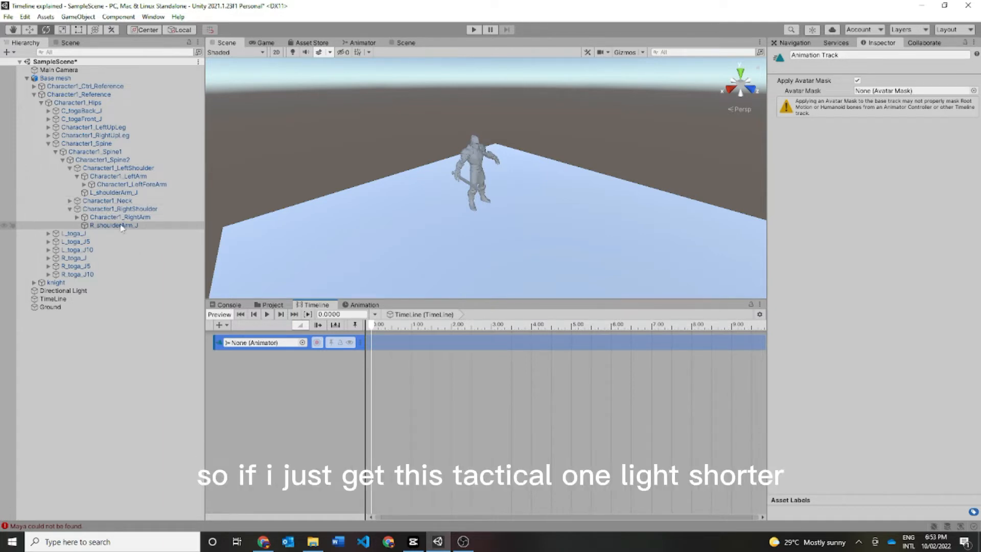
{"action": "left_click", "coordinate": [106, 210]}
{"action": "left_click_drag", "start_coordinate": [105, 214], "coordinate": [246, 348]}
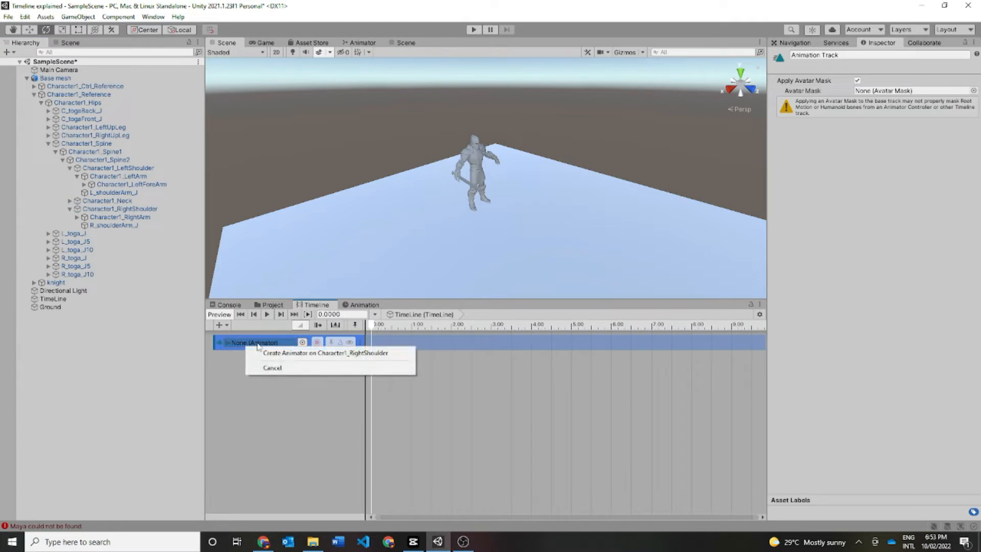
{"action": "left_click", "coordinate": [290, 358]}
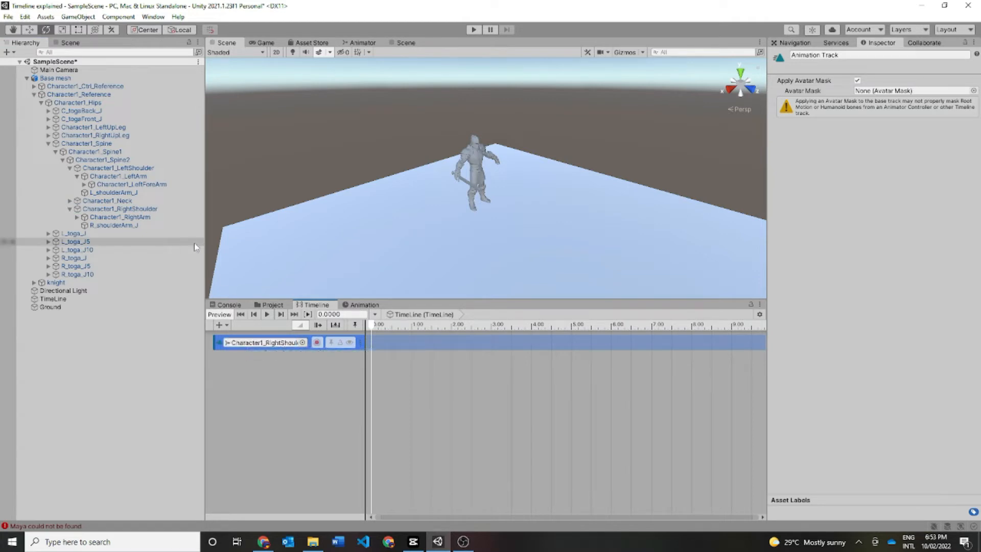
Check the Animator on Character1_RightShoulder and preview the TimeLine object's empty track.
{"action": "left_click", "coordinate": [166, 209]}
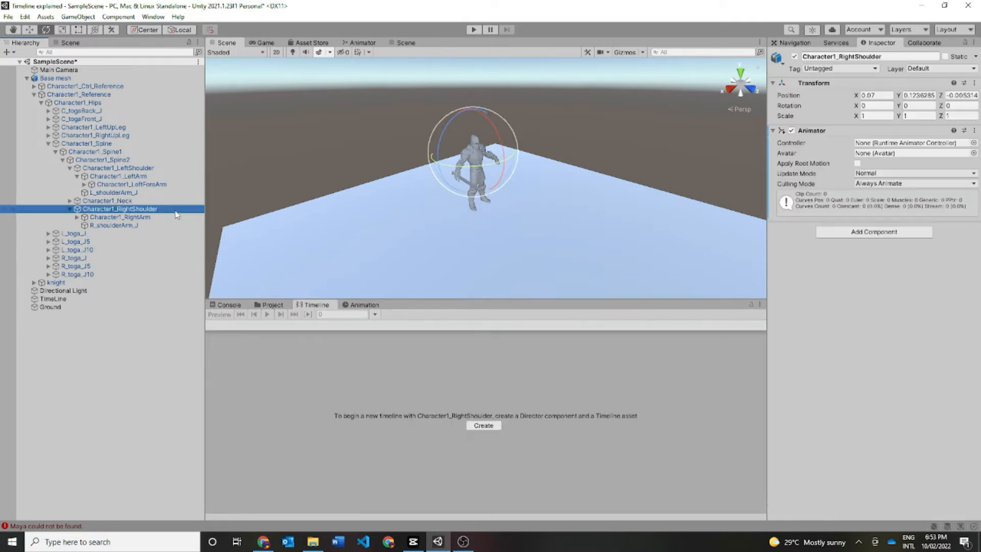
{"action": "left_click_drag", "start_coordinate": [487, 145], "coordinate": [528, 197]}
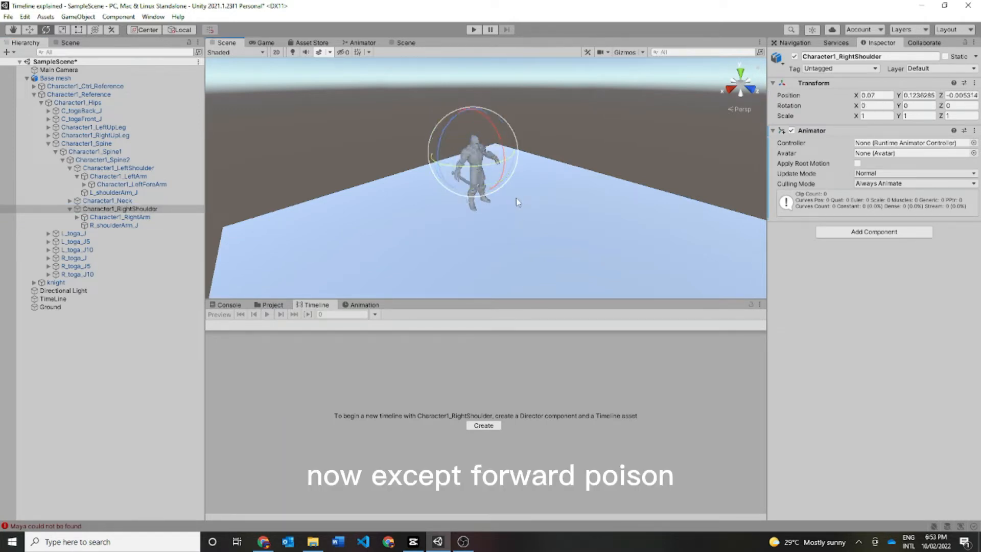
{"action": "left_click", "coordinate": [128, 300]}
{"action": "left_click", "coordinate": [273, 315]}
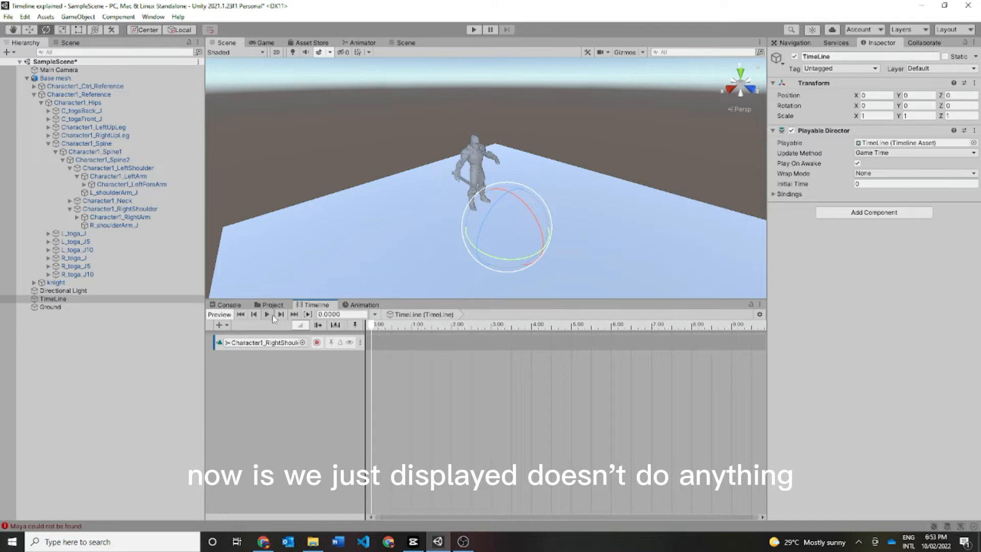
Record on the right shoulder track, keying Character1_RightShoulder at 0.1333 with an X rotation of about -117 degrees.
{"action": "left_click", "coordinate": [317, 342]}
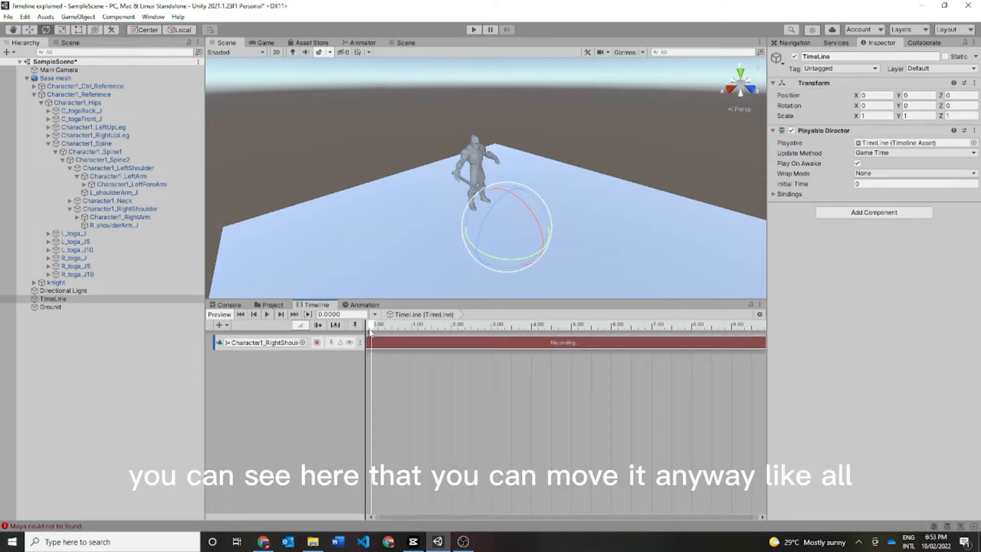
{"action": "left_click_drag", "start_coordinate": [403, 329], "coordinate": [389, 356]}
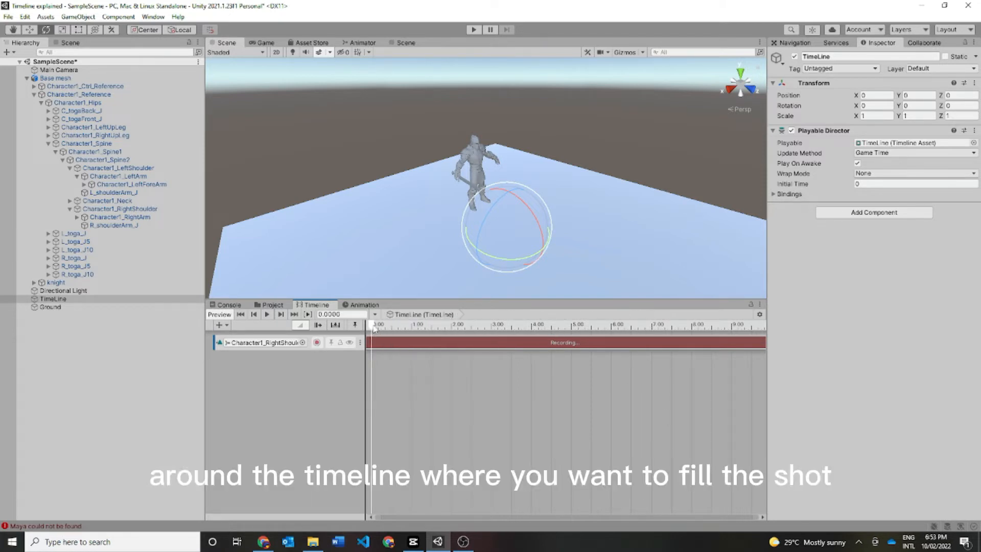
{"action": "left_click", "coordinate": [151, 211]}
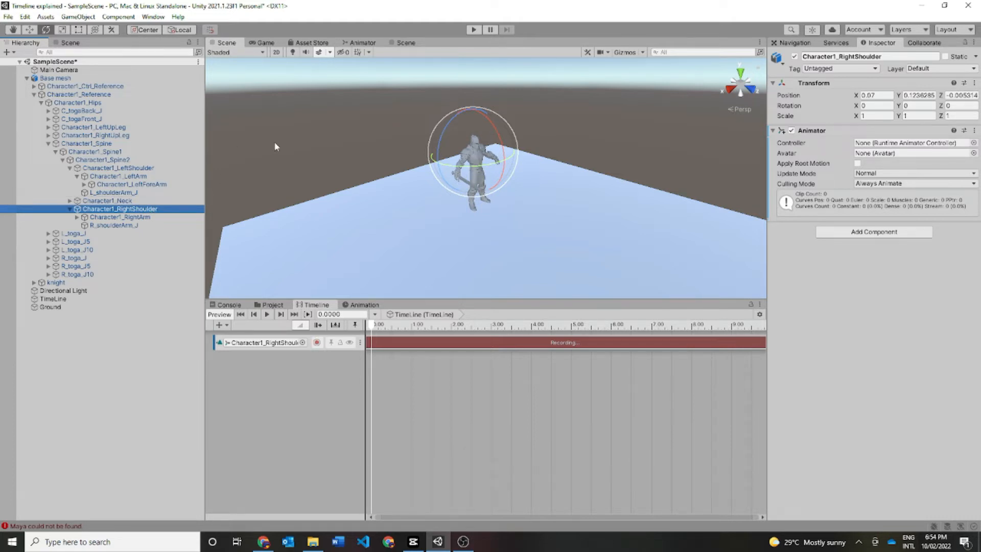
{"action": "left_click", "coordinate": [374, 329]}
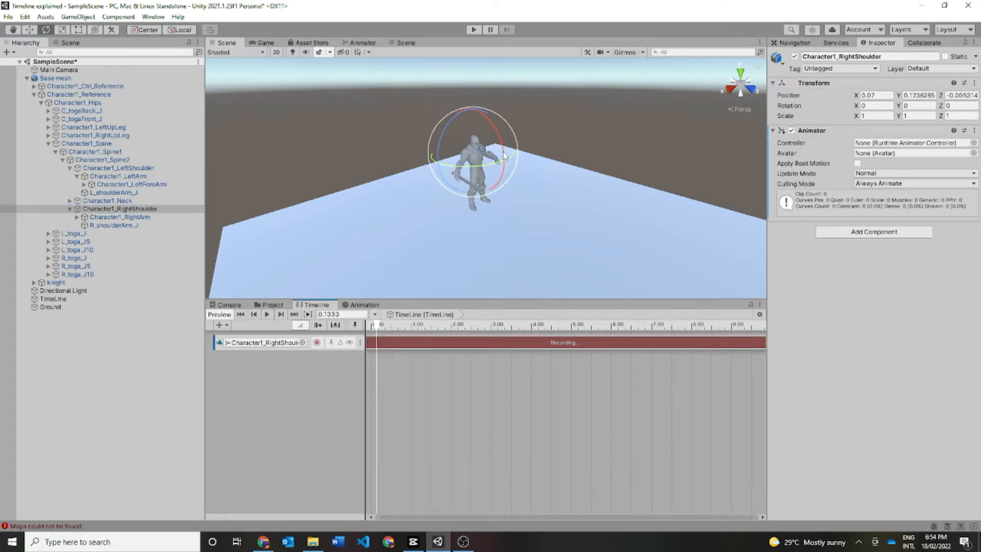
{"action": "left_click_drag", "start_coordinate": [504, 155], "coordinate": [492, 204]}
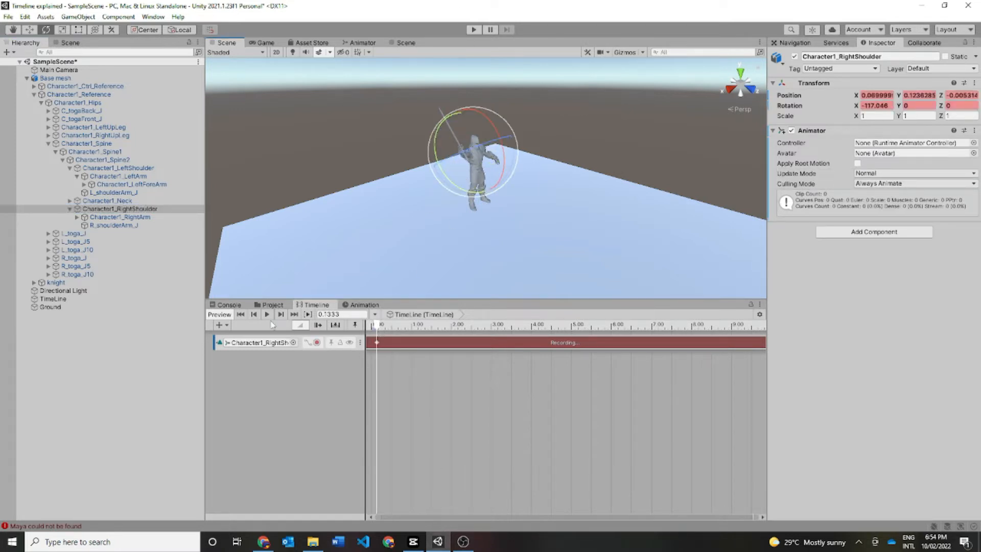
Key a lowered sword arm at 0.4667 by rotating Character1_RightShoulder to about -23 degrees around X.
{"action": "left_click", "coordinate": [364, 329]}
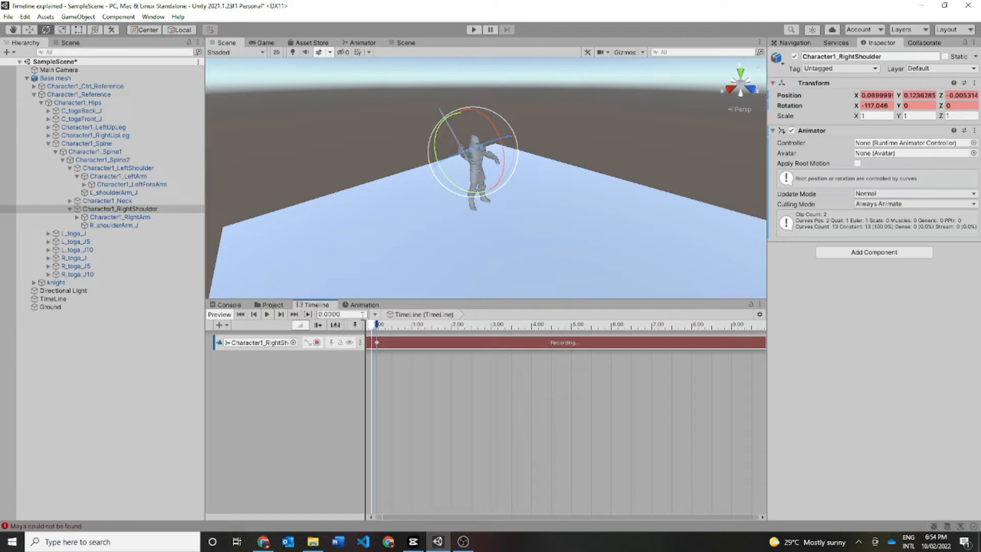
{"action": "left_click_drag", "start_coordinate": [370, 328], "coordinate": [390, 327]}
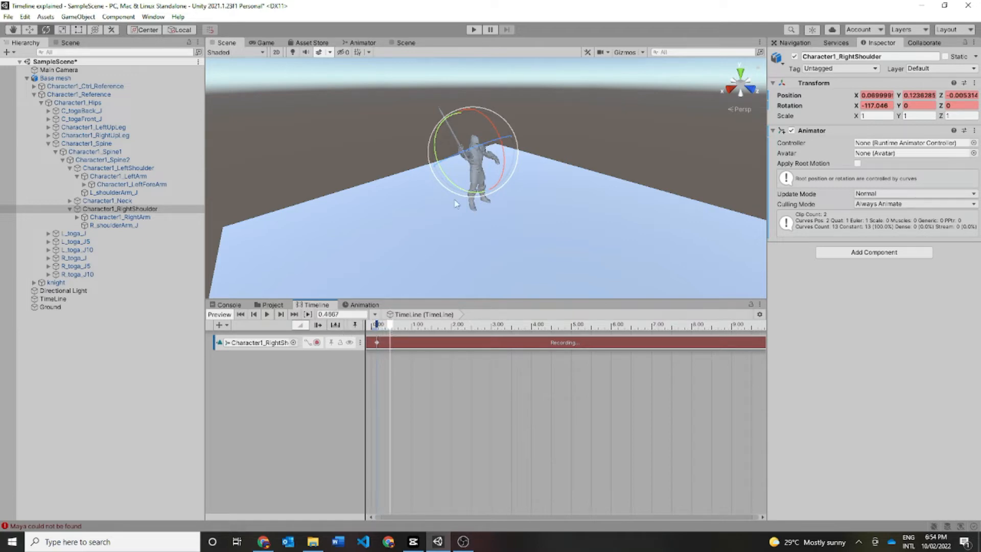
{"action": "left_click_drag", "start_coordinate": [496, 133], "coordinate": [313, 373]}
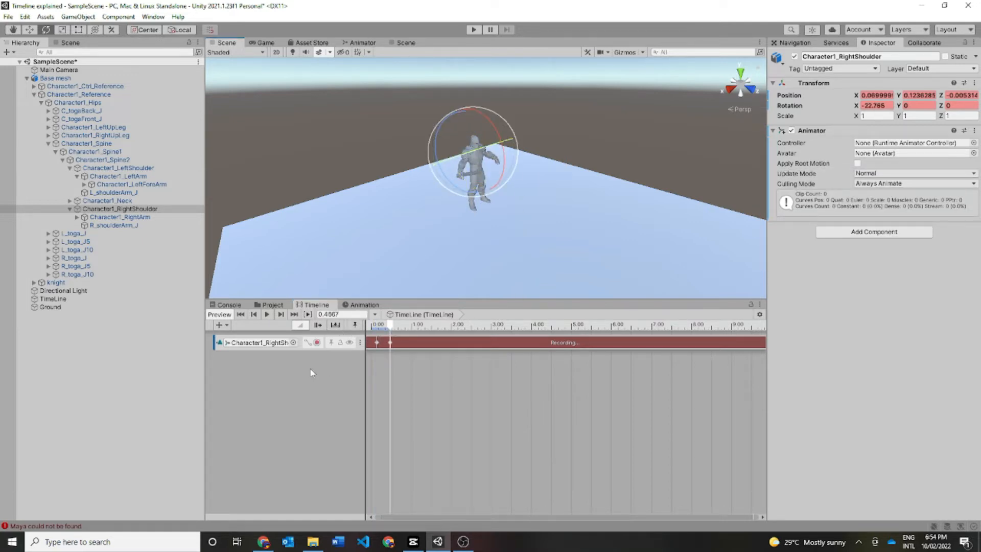
Play the recorded sword swing from the start of the timeline and examine the arm's motion up close.
{"action": "left_click_drag", "start_coordinate": [392, 327], "coordinate": [348, 340]}
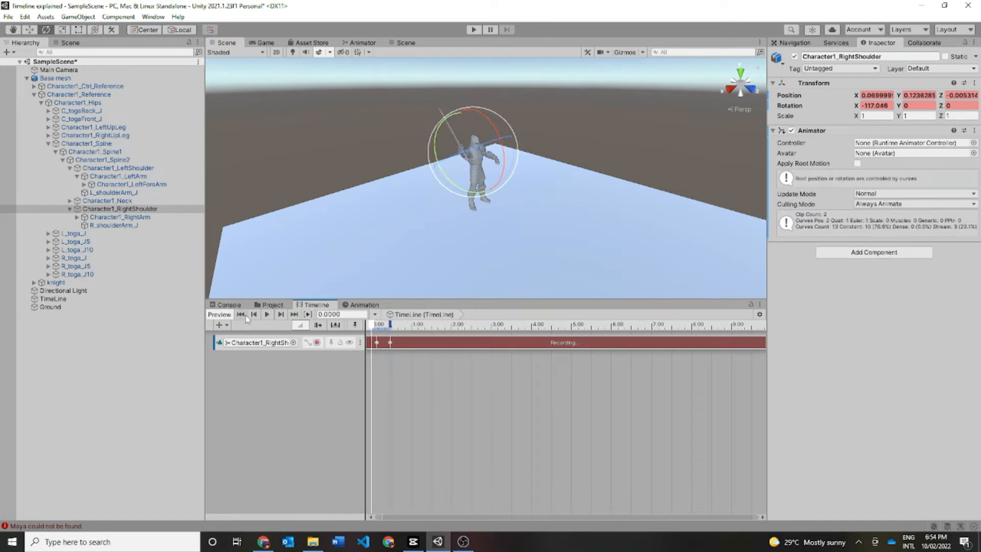
{"action": "left_click", "coordinate": [267, 315]}
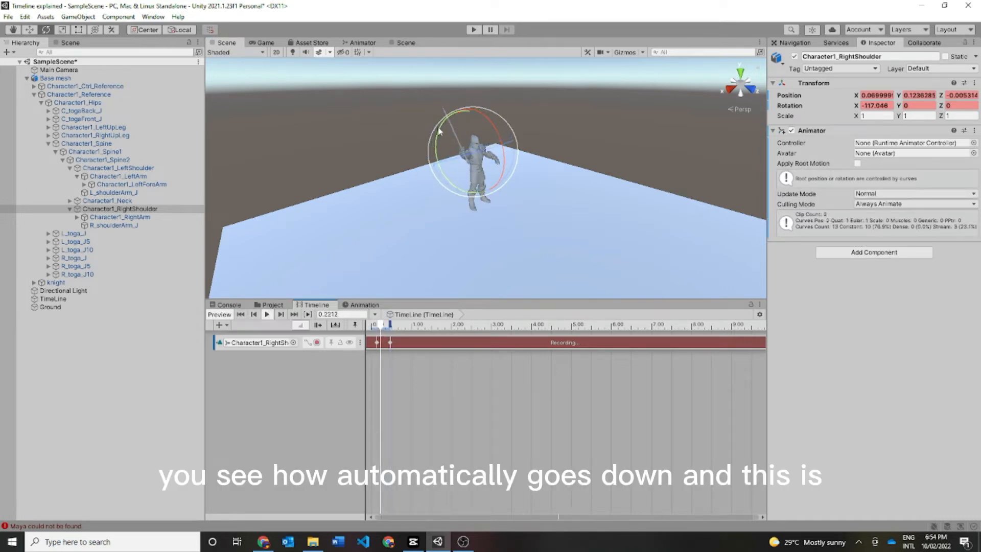
{"action": "scroll", "coordinate": [447, 155], "scroll_direction": "up", "scroll_amount": 8}
{"action": "scroll", "coordinate": [447, 155], "scroll_direction": "down", "scroll_amount": 4}
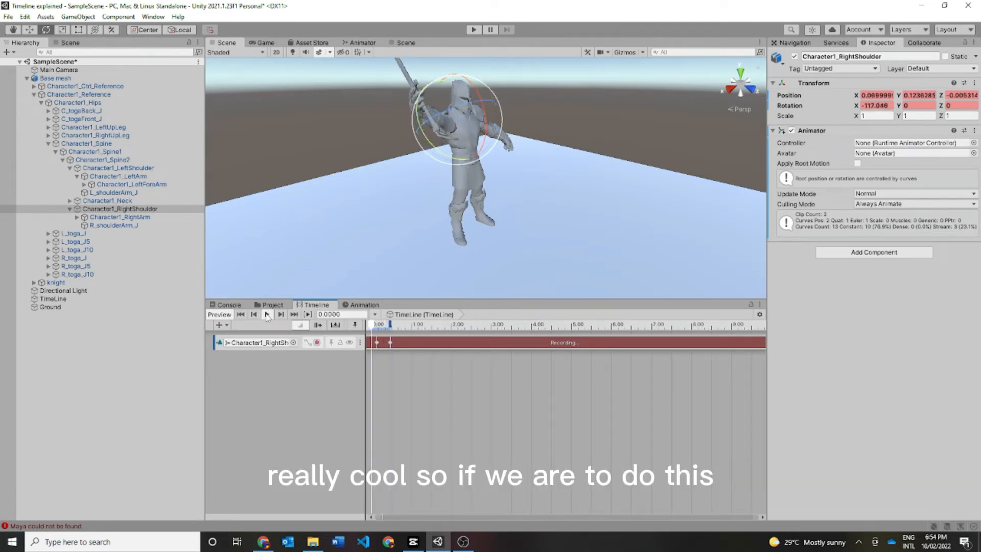
Delete all recorded position and rotation keyframes of Character1_RightShoulder, stop recording and return to the timeline.
{"action": "left_click", "coordinate": [389, 322]}
{"action": "double_click", "coordinate": [398, 341]}
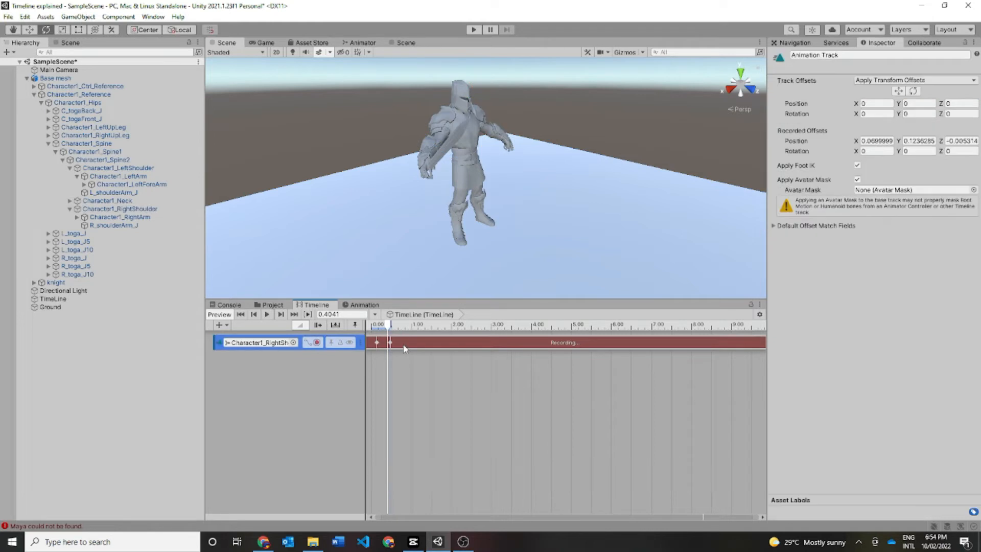
{"action": "left_click", "coordinate": [378, 335]}
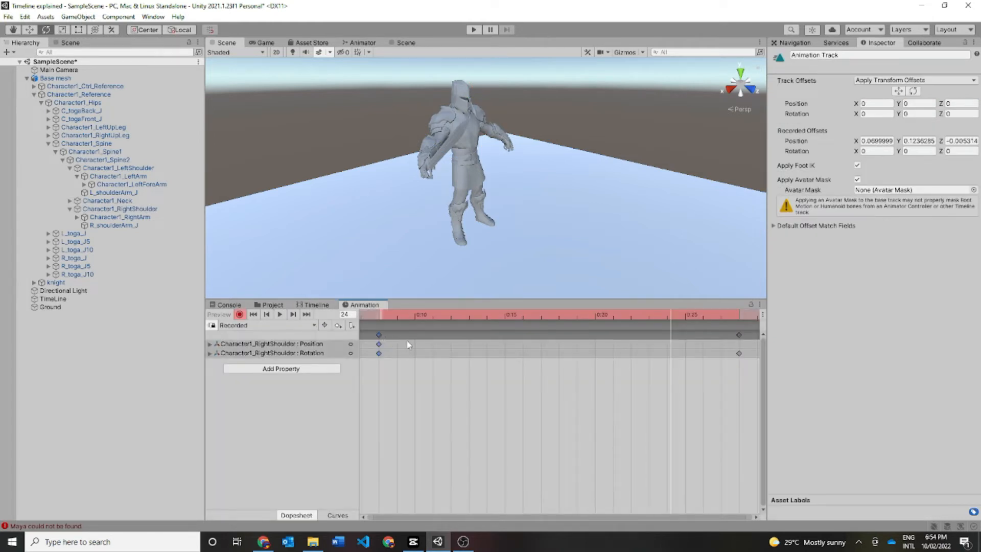
{"action": "key", "text": "Delete"}
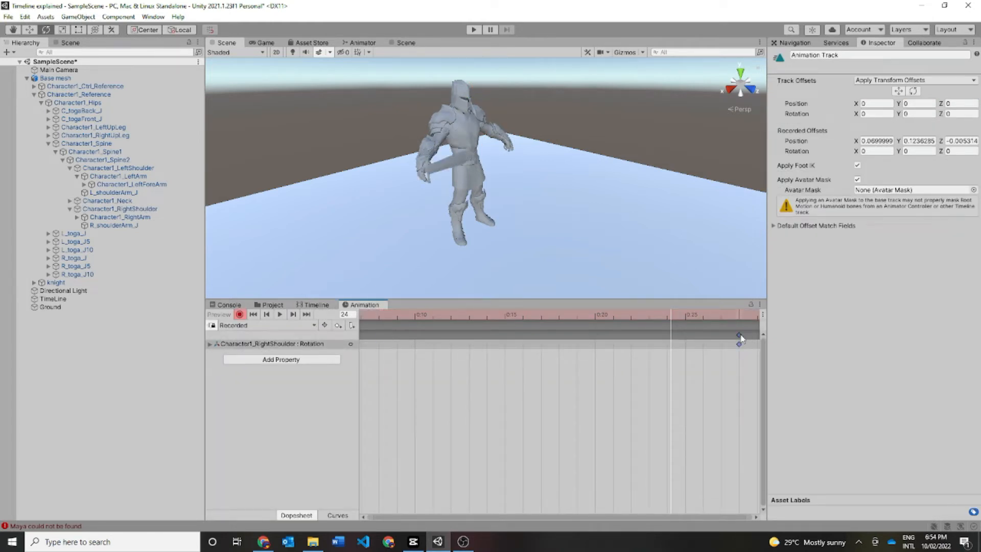
{"action": "key", "text": "Delete"}
{"action": "left_click", "coordinate": [241, 317]}
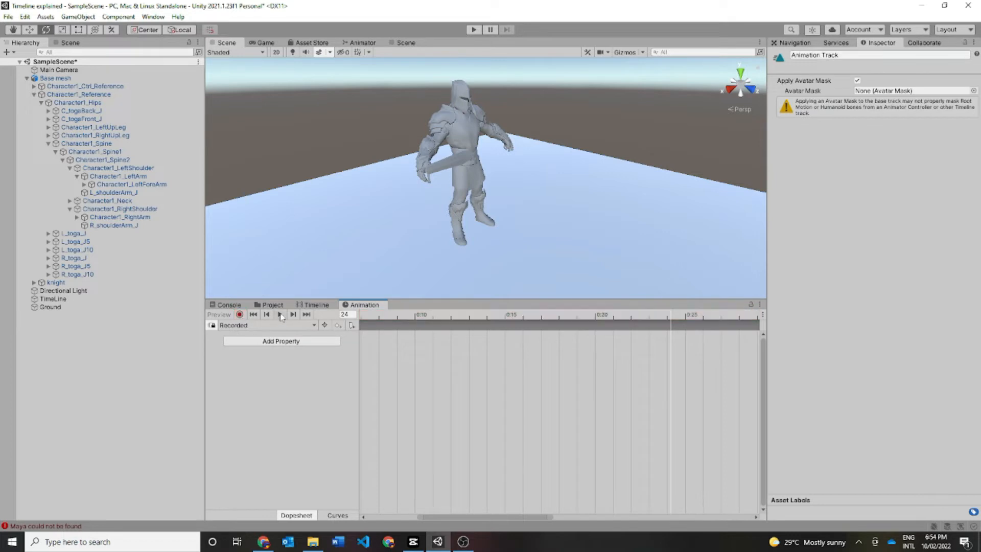
{"action": "left_click", "coordinate": [314, 305]}
{"action": "scroll", "coordinate": [376, 128], "scroll_direction": "down", "scroll_amount": 10}
{"action": "scroll", "coordinate": [377, 129], "scroll_direction": "up", "scroll_amount": 15}
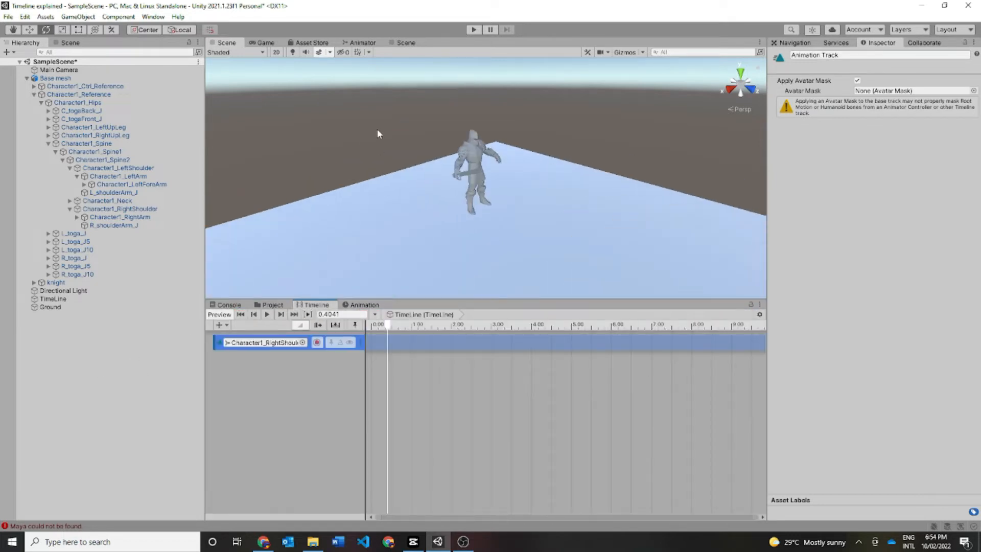
{"action": "scroll", "coordinate": [389, 135], "scroll_direction": "down", "scroll_amount": 10}
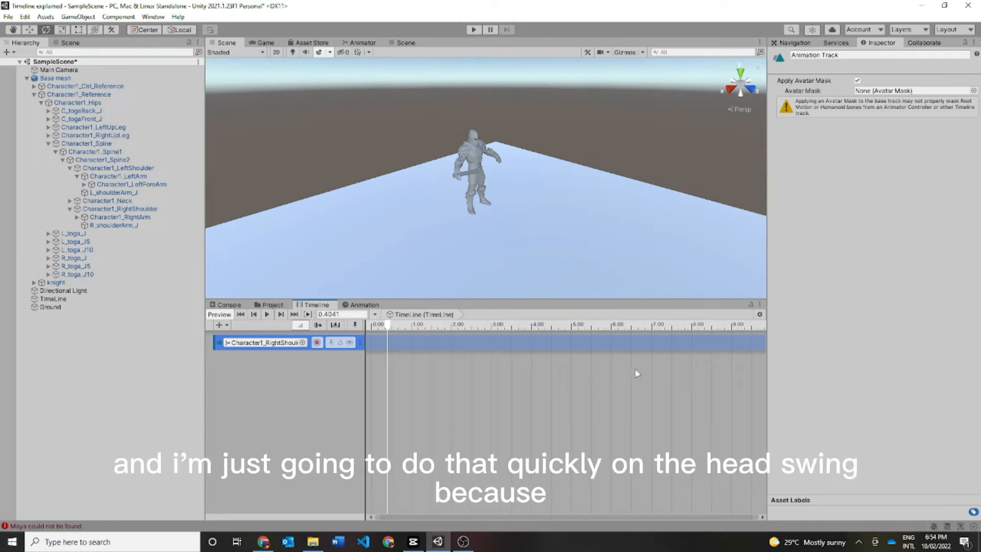
{"action": "scroll", "coordinate": [479, 163], "scroll_direction": "up", "scroll_amount": 5}
{"action": "scroll", "coordinate": [480, 162], "scroll_direction": "down", "scroll_amount": 4}
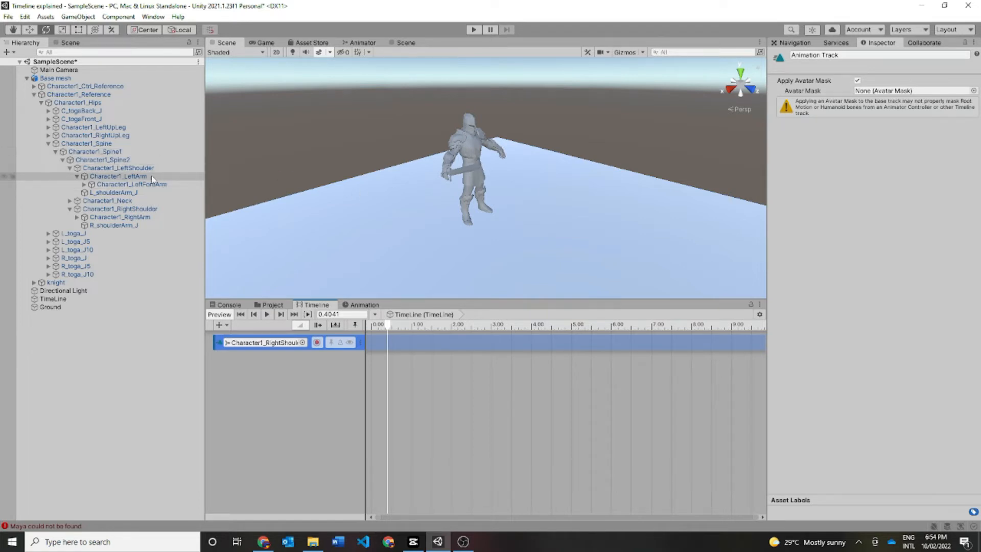
Check Character1_LeftShoulder for existing animation and return to the TimeLine object's timeline.
{"action": "left_click", "coordinate": [143, 168]}
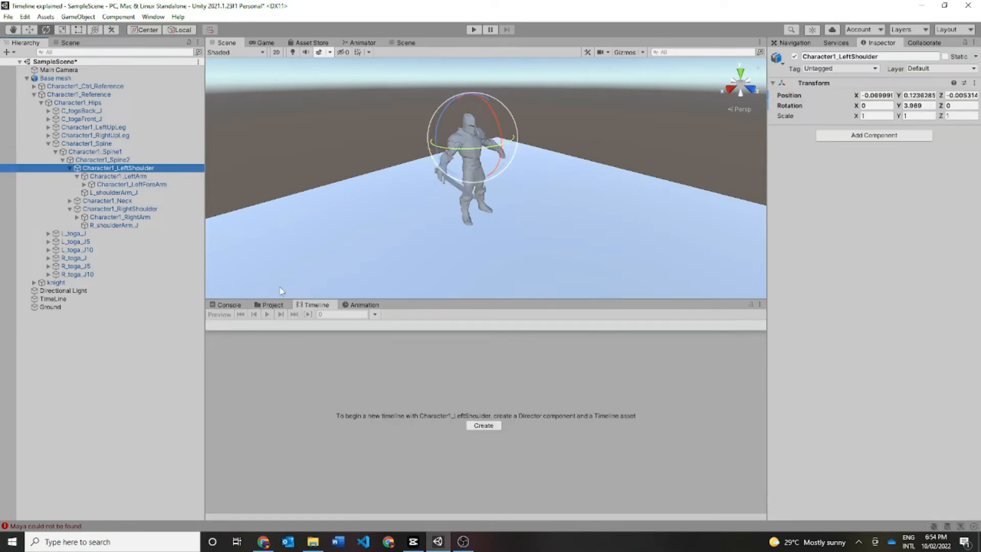
{"action": "left_click", "coordinate": [272, 305]}
{"action": "left_click", "coordinate": [363, 305]}
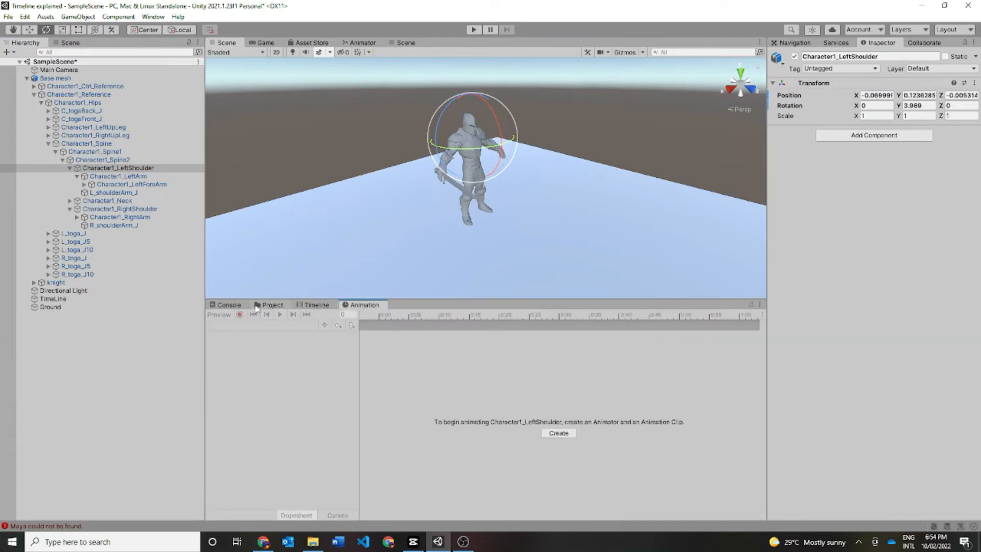
{"action": "left_click", "coordinate": [314, 305]}
{"action": "left_click", "coordinate": [54, 299]}
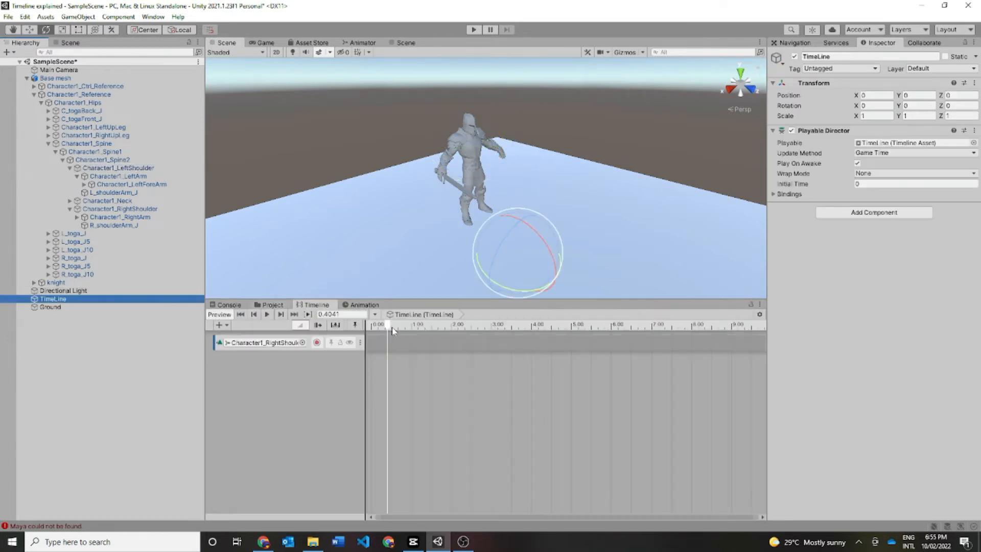
Add two new animation tracks to the TimeLine object's timeline.
{"action": "left_click", "coordinate": [226, 326]}
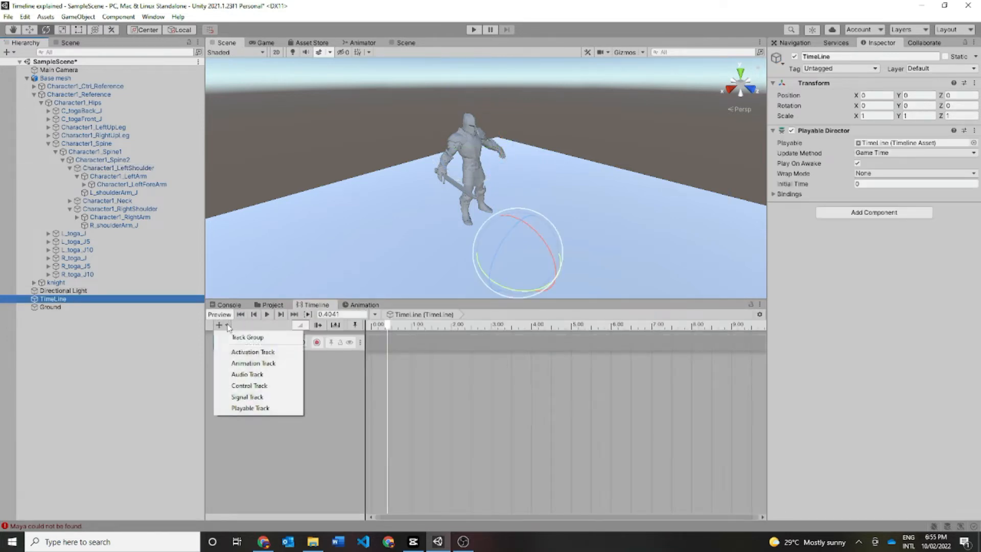
{"action": "left_click", "coordinate": [245, 363]}
{"action": "left_click", "coordinate": [219, 325]}
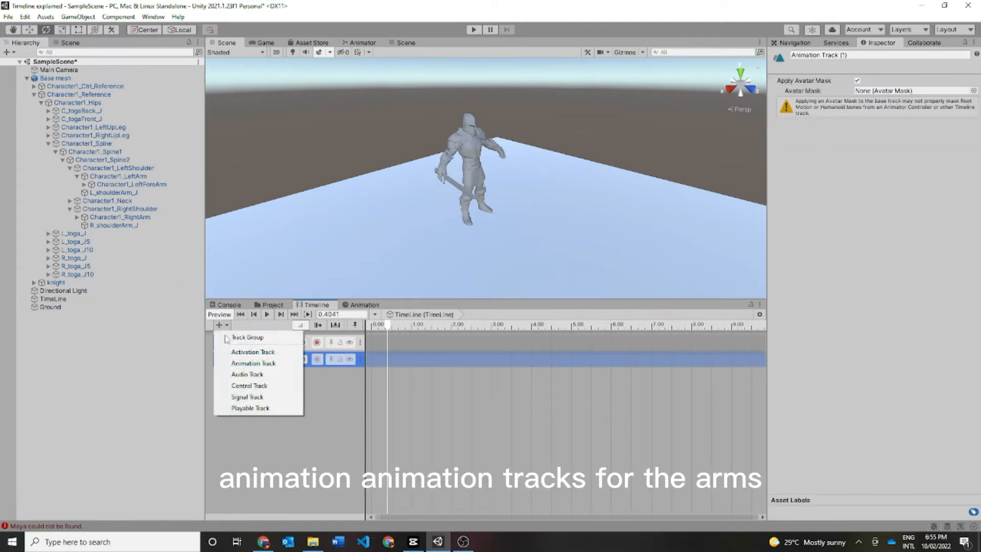
{"action": "left_click", "coordinate": [245, 362]}
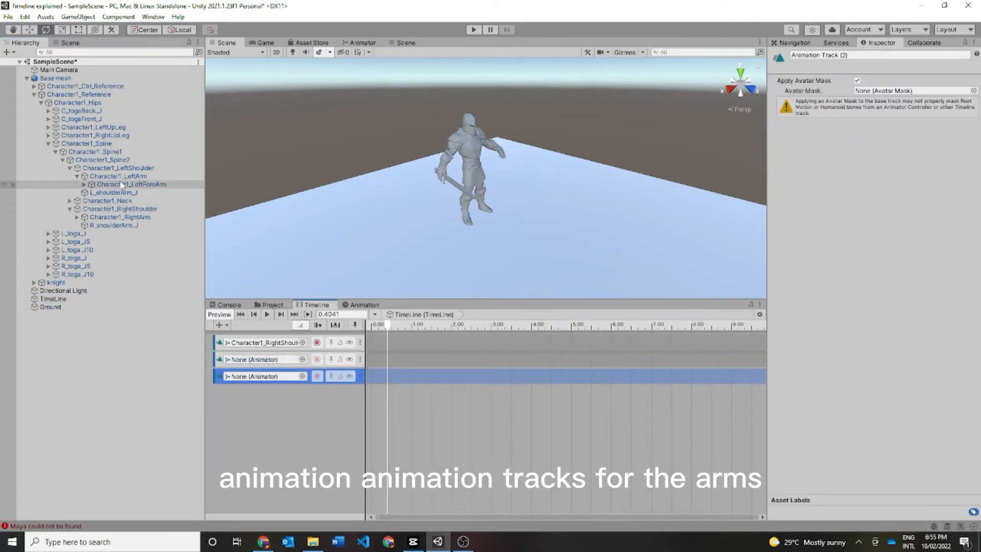
Bind both new animation tracks to Character1_RightArm, creating an Animator on that bone.
{"action": "left_click_drag", "start_coordinate": [120, 213], "coordinate": [279, 361]}
{"action": "left_click", "coordinate": [283, 362]}
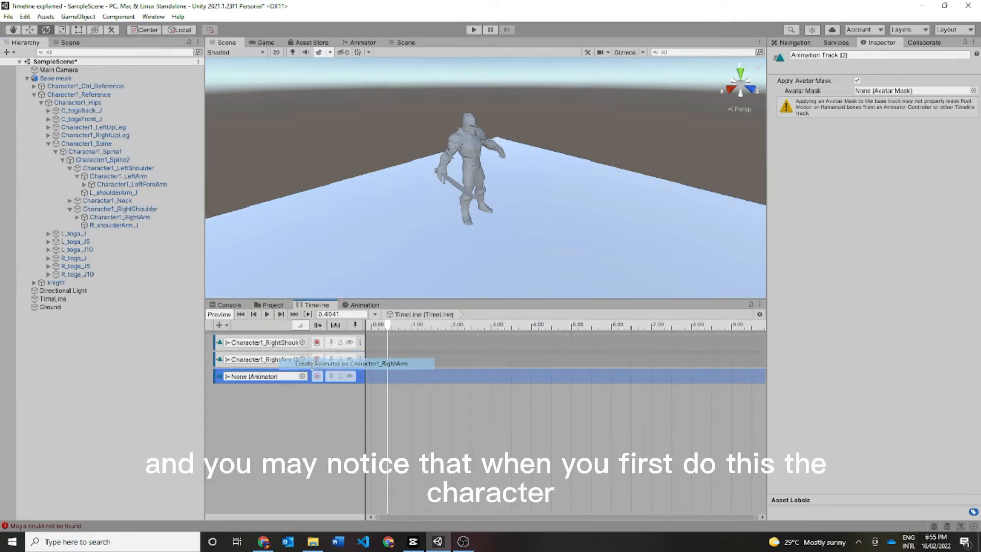
{"action": "left_click_drag", "start_coordinate": [120, 217], "coordinate": [267, 379]}
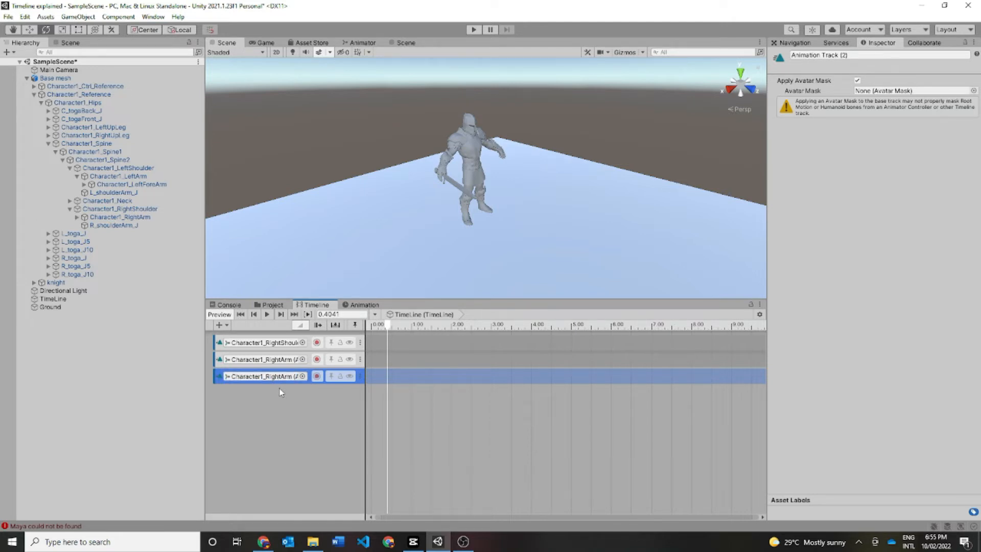
{"action": "scroll", "coordinate": [465, 166], "scroll_direction": "up", "scroll_amount": 3}
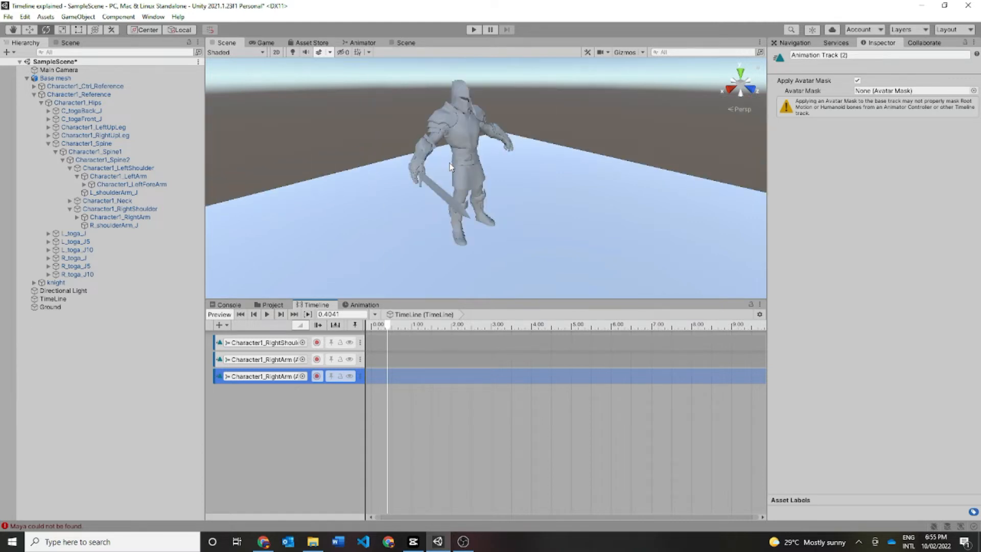
Return the playhead to 0 and add three more animation tracks to the timeline.
{"action": "left_click_drag", "start_coordinate": [388, 326], "coordinate": [325, 346]}
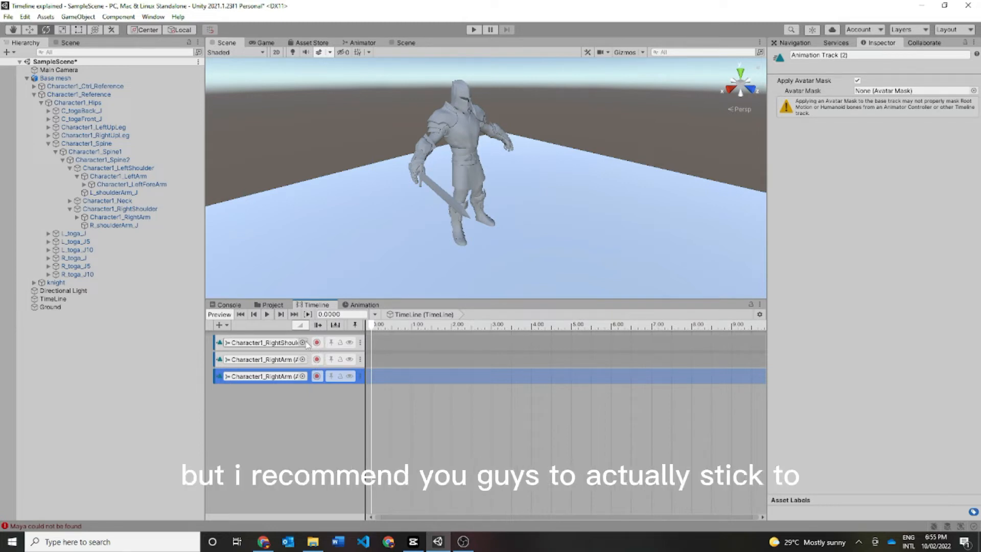
{"action": "left_click", "coordinate": [228, 327]}
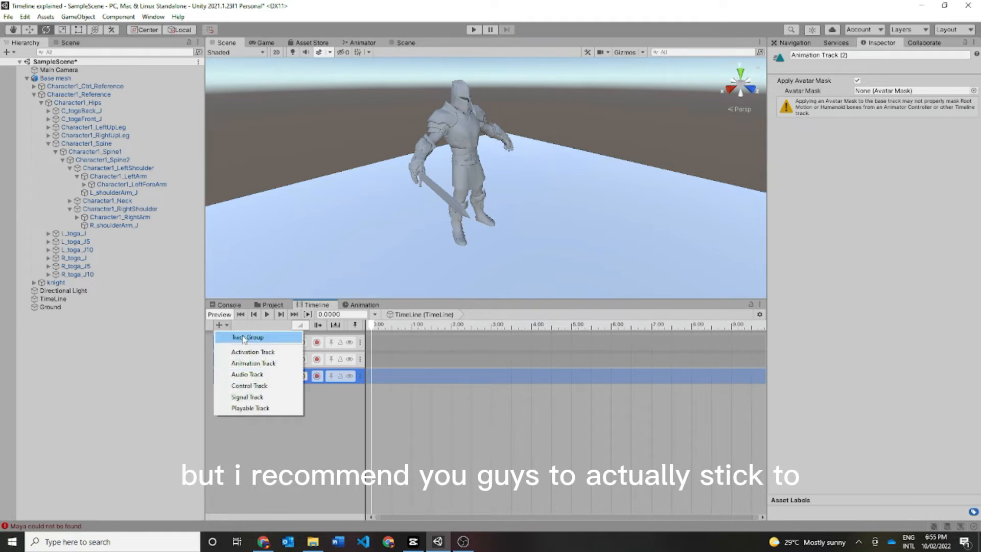
{"action": "left_click", "coordinate": [247, 358]}
{"action": "left_click", "coordinate": [228, 327]}
{"action": "left_click", "coordinate": [247, 364]}
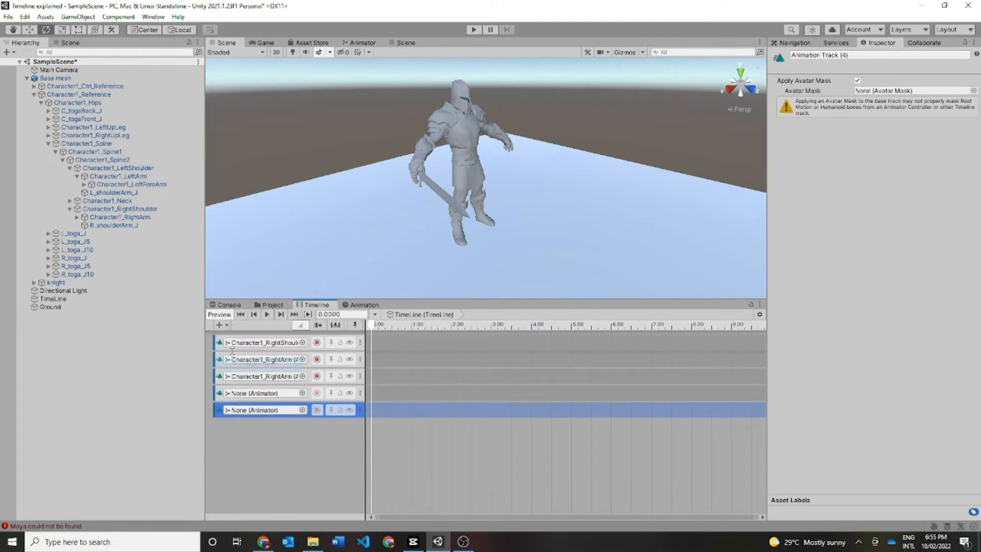
{"action": "left_click", "coordinate": [221, 325]}
{"action": "left_click", "coordinate": [246, 362]}
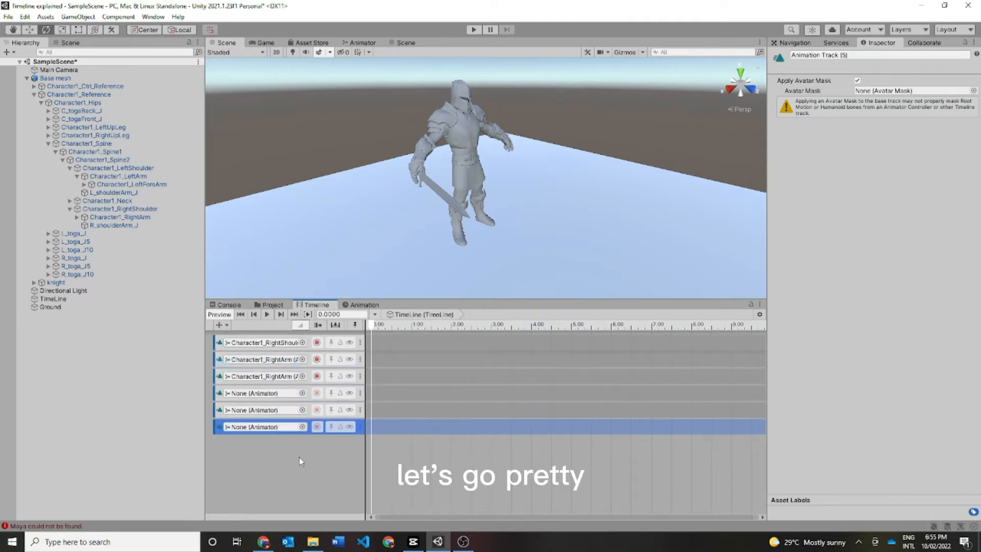
Bind the three empty tracks to Character1_LeftShoulder, Character1_LeftArm and Character1_LeftForeArm, creating an Animator on each bone.
{"action": "left_click_drag", "start_coordinate": [118, 168], "coordinate": [255, 392]}
{"action": "left_click", "coordinate": [306, 397]}
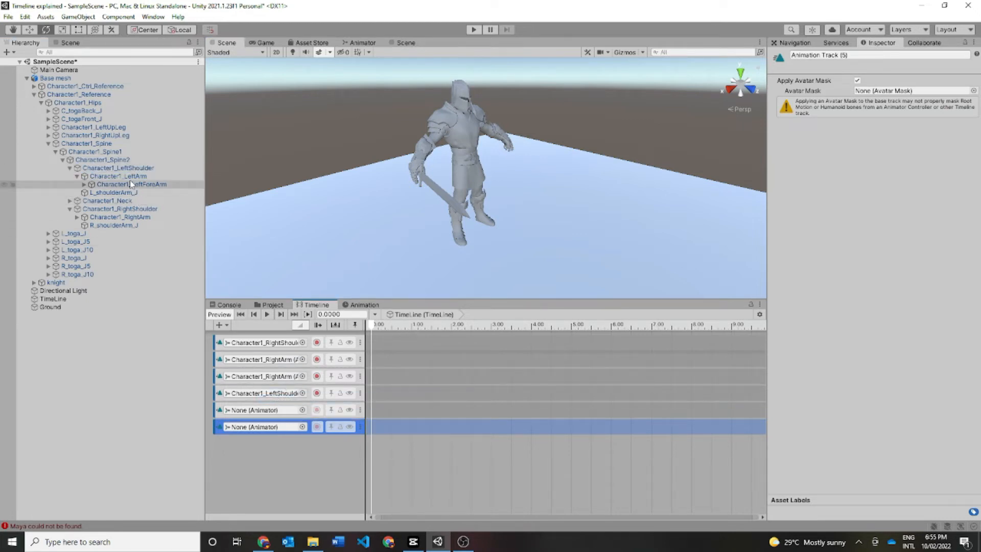
{"action": "left_click_drag", "start_coordinate": [118, 176], "coordinate": [225, 359]}
{"action": "left_click_drag", "start_coordinate": [259, 415], "coordinate": [259, 413]}
{"action": "left_click", "coordinate": [307, 420]}
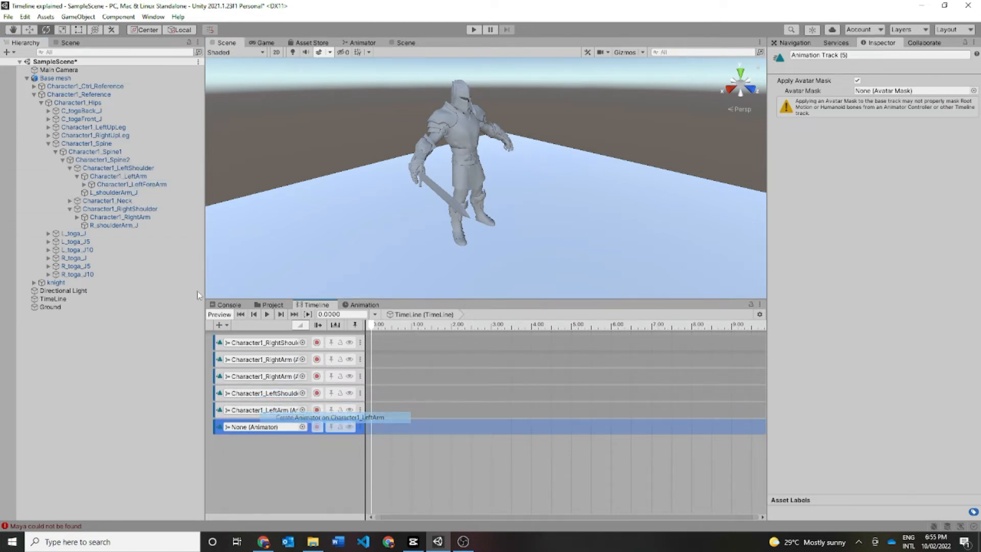
{"action": "left_click_drag", "start_coordinate": [133, 184], "coordinate": [281, 425]}
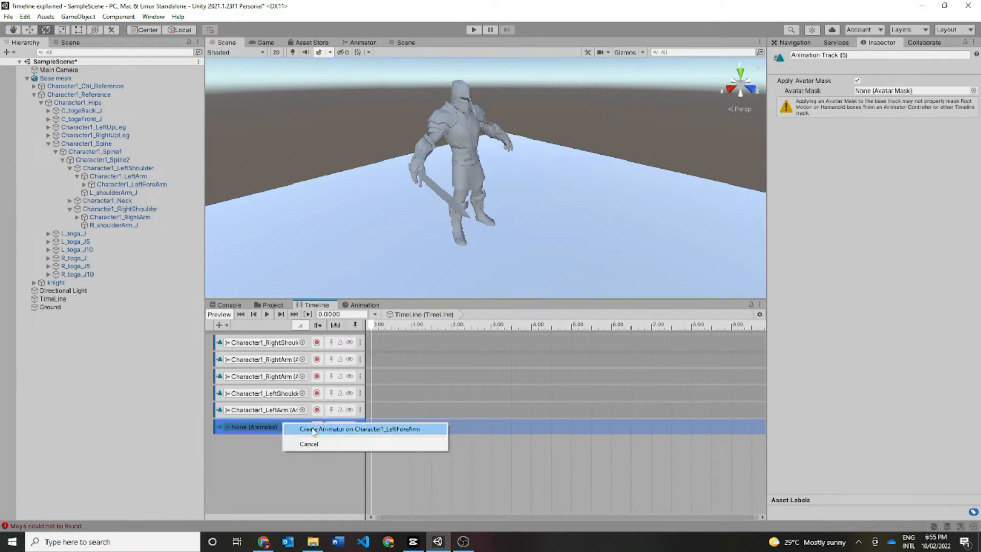
{"action": "left_click", "coordinate": [317, 428]}
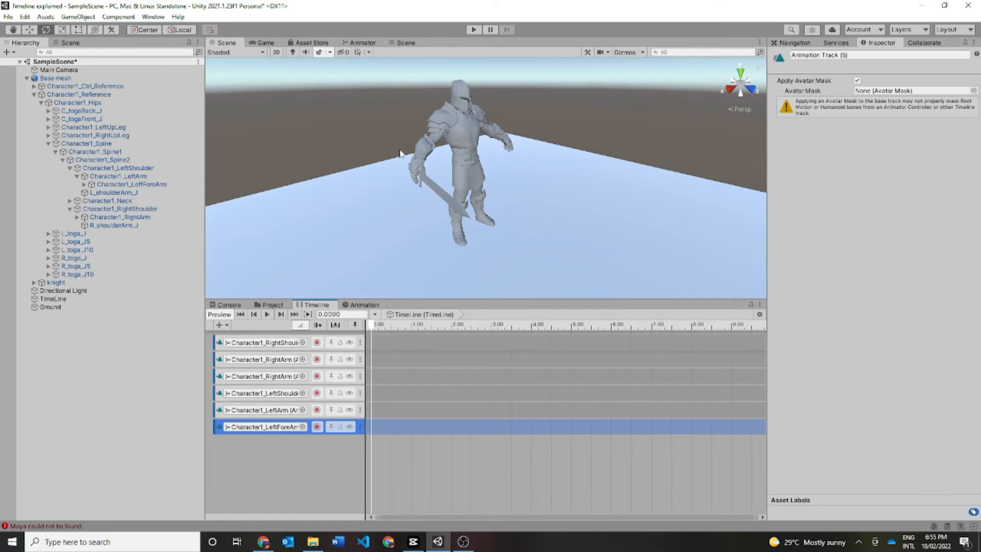
Start recording on the Character1_RightShoulder track and both Character1_RightArm tracks.
{"action": "left_click", "coordinate": [317, 342]}
{"action": "left_click", "coordinate": [317, 359]}
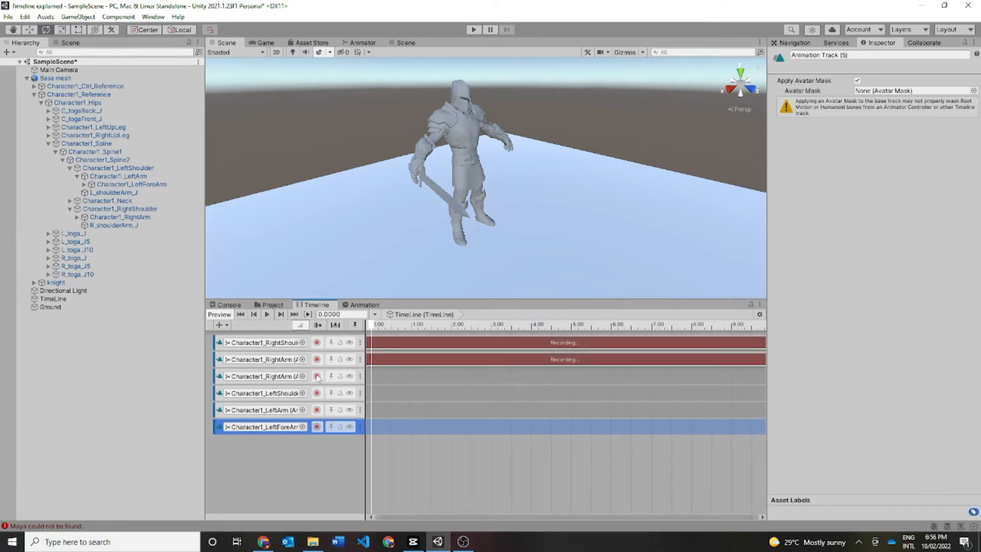
{"action": "left_click", "coordinate": [317, 376]}
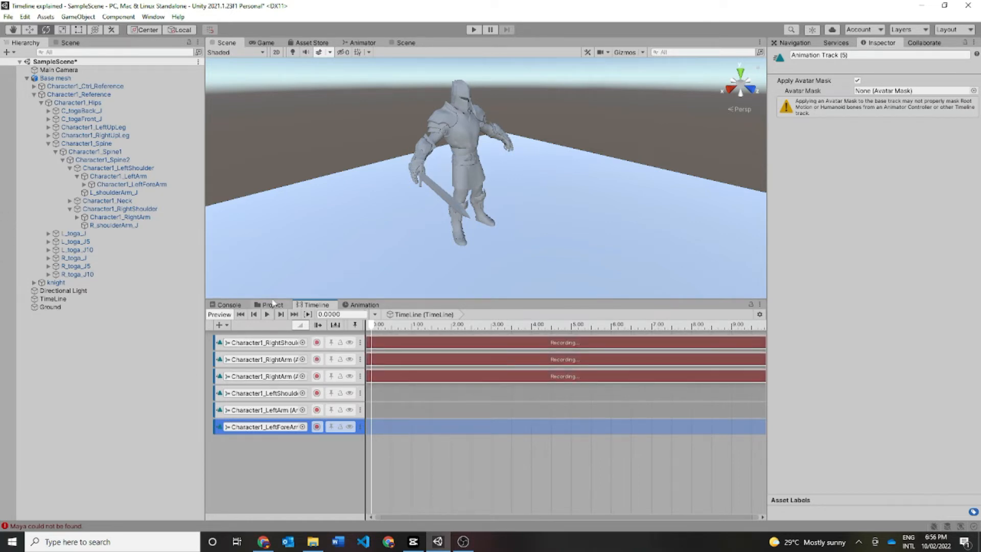
Key a raised sword pose at 0, rotating Character1_RightShoulder to about (-94, -21, 0) and Character1_RightArm to about (0.4, -10, -26).
{"action": "left_click", "coordinate": [135, 209]}
{"action": "left_click_drag", "start_coordinate": [435, 117], "coordinate": [495, 115]}
{"action": "left_click", "coordinate": [120, 217]}
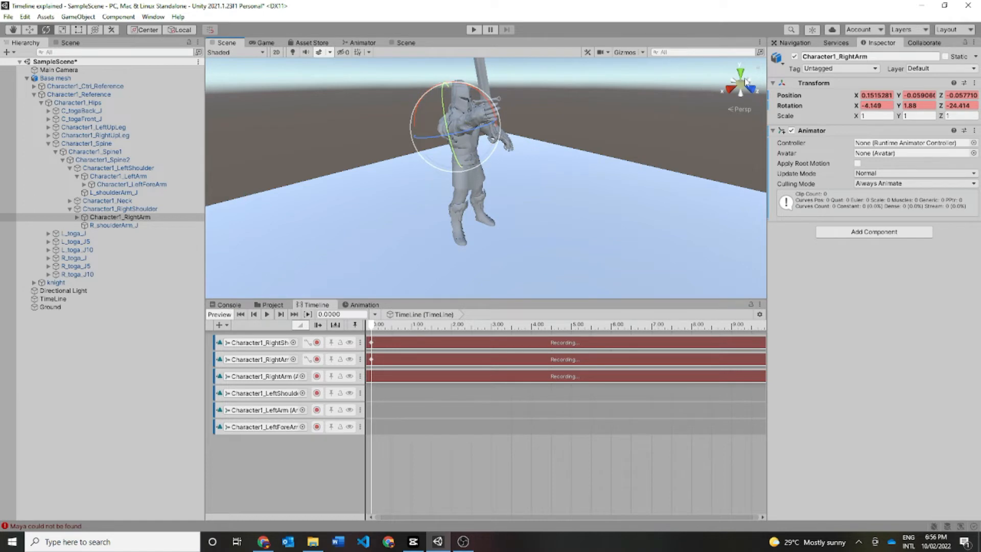
{"action": "left_click", "coordinate": [746, 82]}
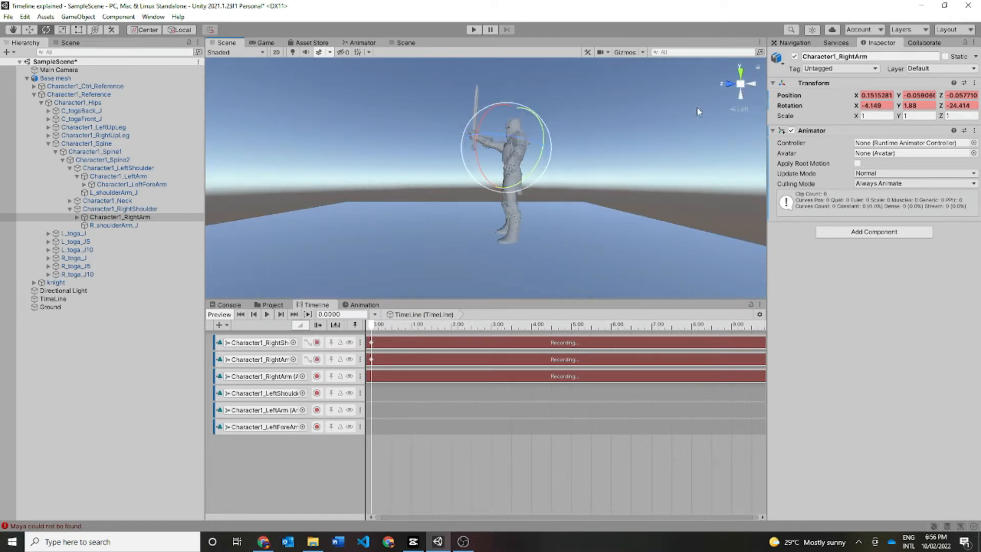
{"action": "left_click", "coordinate": [724, 84]}
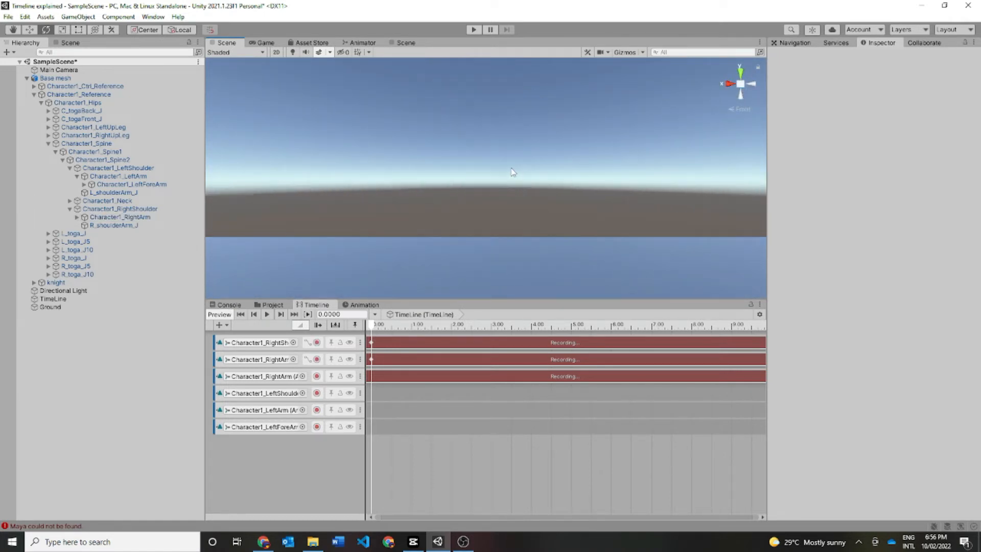
{"action": "left_click", "coordinate": [149, 217]}
{"action": "left_click_drag", "start_coordinate": [507, 117], "coordinate": [528, 130]}
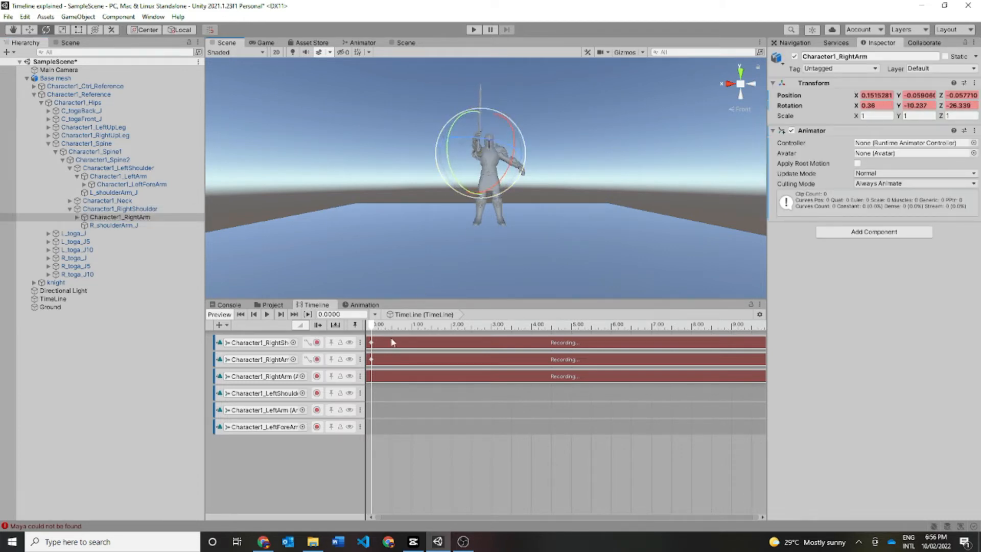
Key Character1_RightShoulder at 0.2167 with the arm raised higher, rotated to about (-121, -3, -18).
{"action": "left_click", "coordinate": [375, 327]}
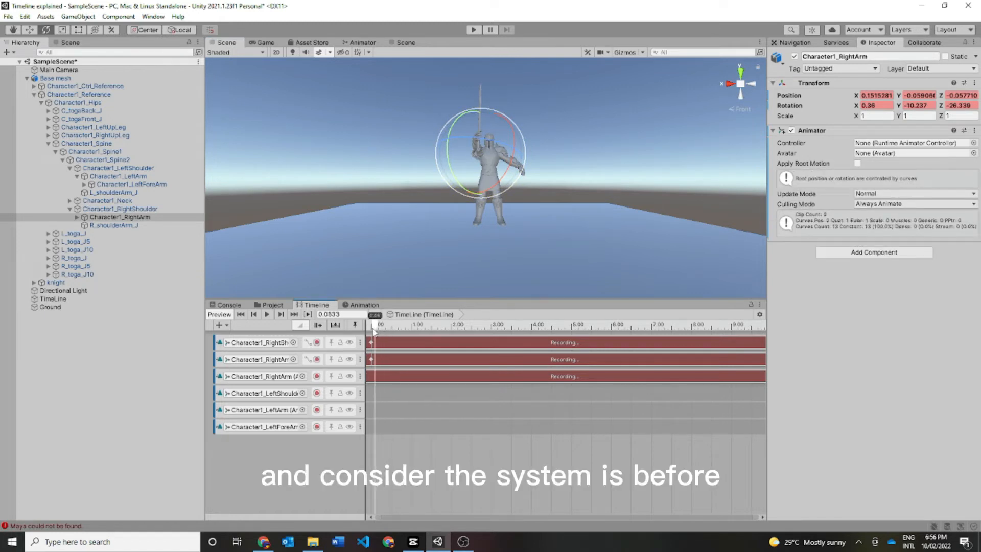
{"action": "left_click_drag", "start_coordinate": [373, 330], "coordinate": [380, 329]}
{"action": "scroll", "coordinate": [485, 198], "scroll_direction": "up", "scroll_amount": 6}
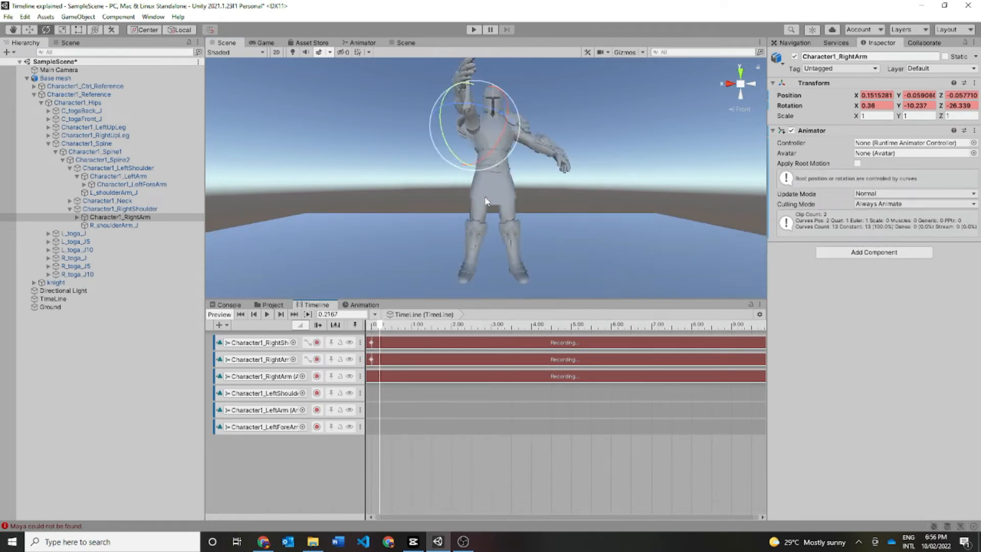
{"action": "scroll", "coordinate": [486, 201], "scroll_direction": "down", "scroll_amount": 2}
{"action": "scroll", "coordinate": [569, 163], "scroll_direction": "down", "scroll_amount": 3}
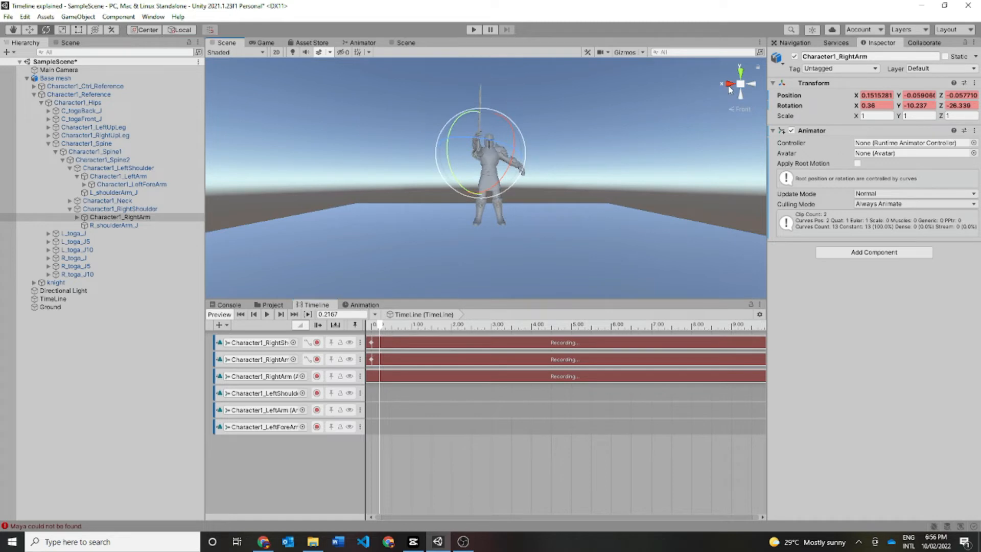
{"action": "left_click", "coordinate": [729, 87]}
{"action": "left_click", "coordinate": [152, 209]}
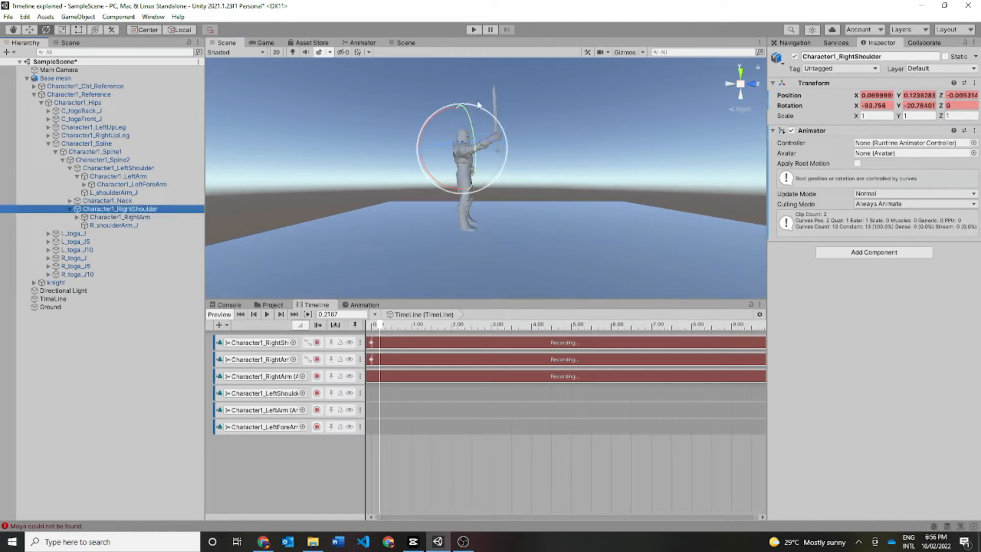
{"action": "left_click_drag", "start_coordinate": [499, 130], "coordinate": [493, 88]}
Rotate Character1_RightArm to about -38 degrees around Z at 0.2167, viewing the knight from the front.
{"action": "left_click", "coordinate": [752, 84]}
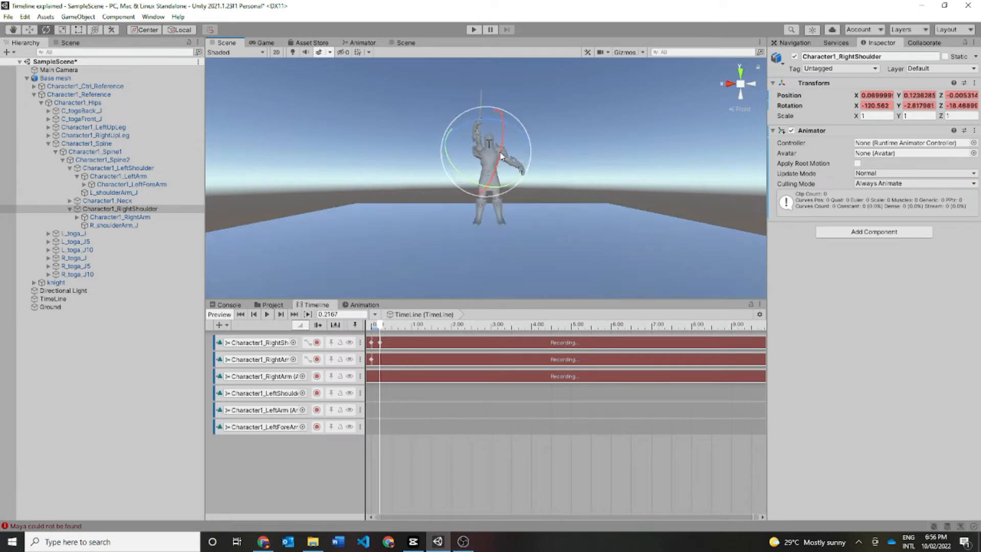
{"action": "left_click", "coordinate": [483, 133]}
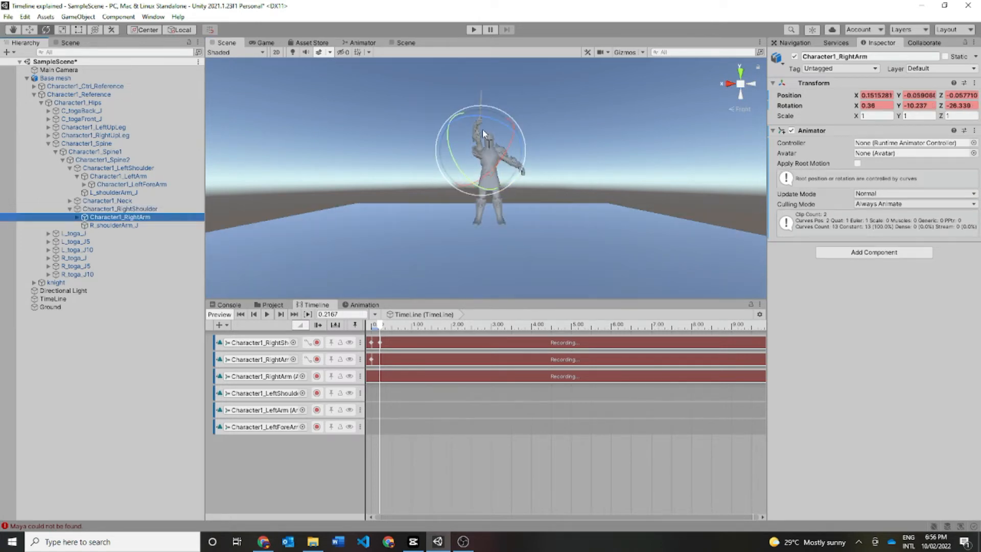
{"action": "left_click_drag", "start_coordinate": [483, 130], "coordinate": [497, 123]}
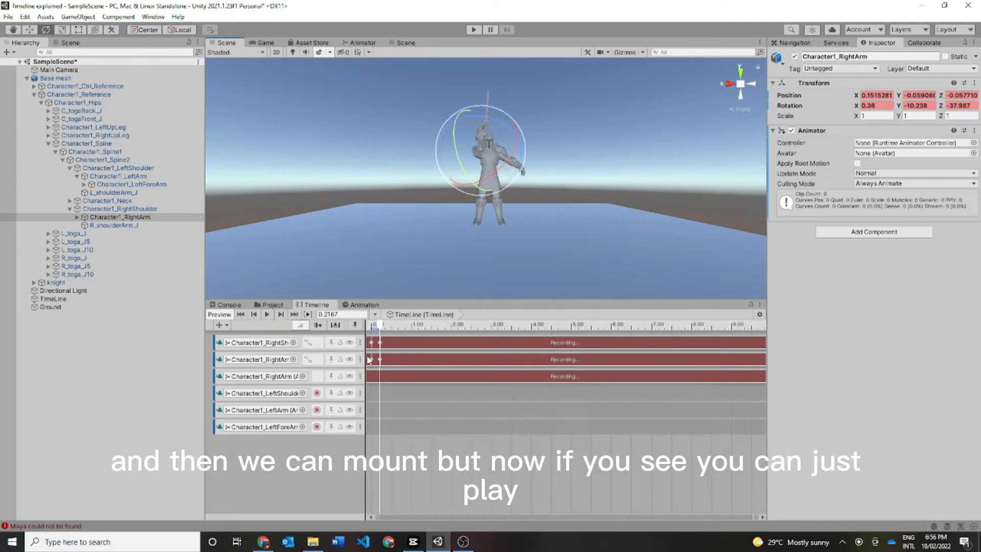
Play the recorded right arm motion from the start of the timeline.
{"action": "left_click", "coordinate": [370, 326]}
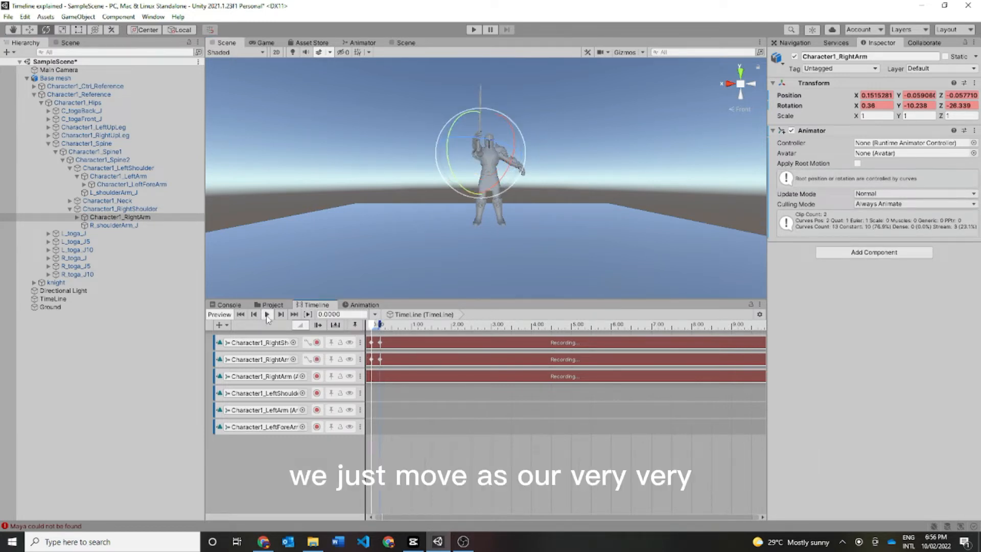
{"action": "left_click", "coordinate": [267, 315]}
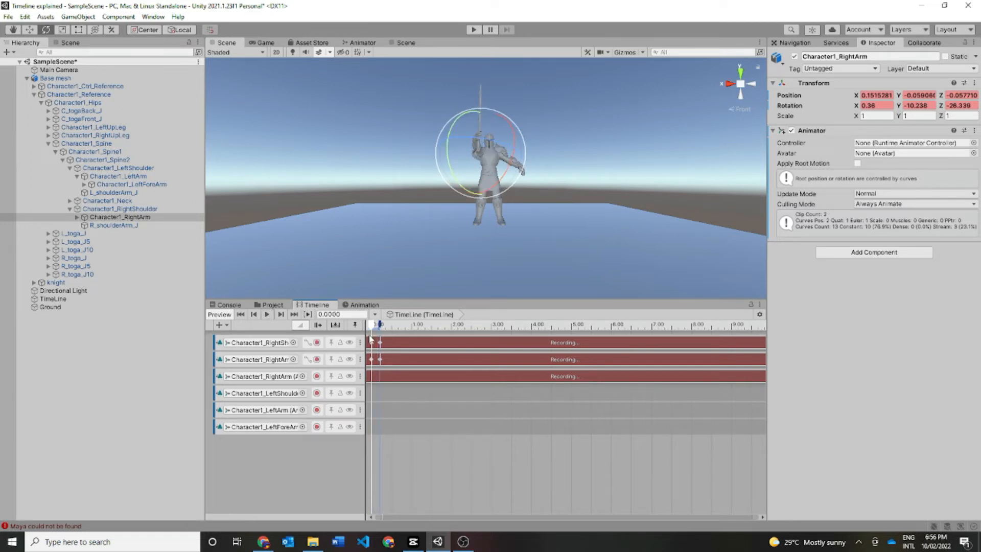
{"action": "mouse_move", "coordinate": [372, 328]}
{"action": "left_mouse_down"}
{"action": "mouse_move", "coordinate": [388, 330]}
{"action": "mouse_move", "coordinate": [370, 329]}
{"action": "left_mouse_up"}
Key Character1_RightShoulder at 0.3000 with the sword swung further back, rotated to about (-140, -2, -20).
{"action": "left_click_drag", "start_coordinate": [374, 327], "coordinate": [385, 327]}
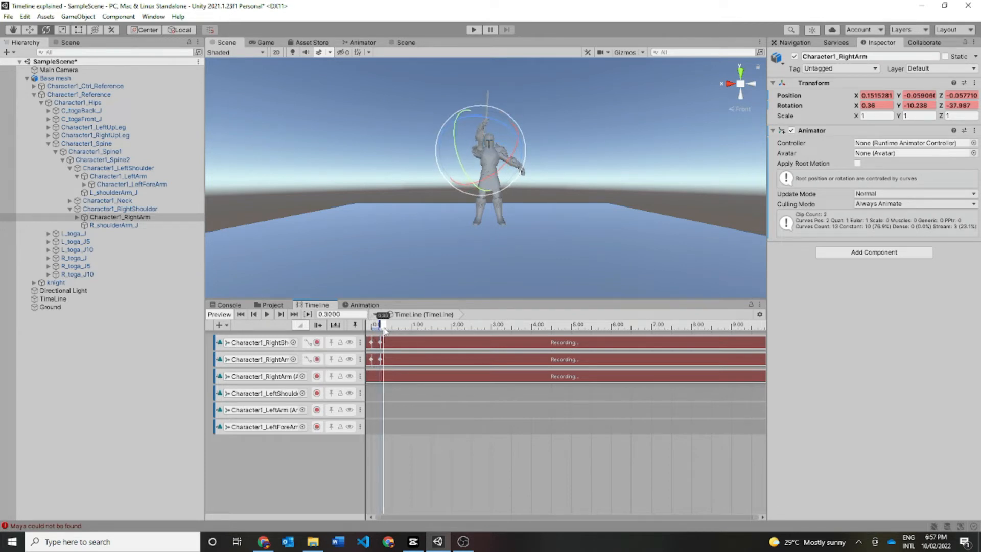
{"action": "left_click", "coordinate": [729, 89]}
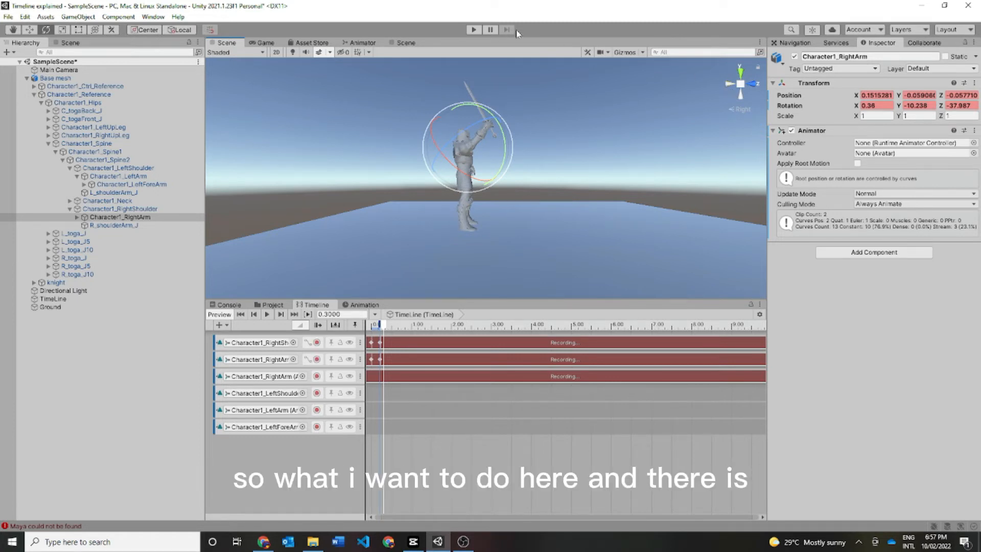
{"action": "left_click", "coordinate": [135, 209]}
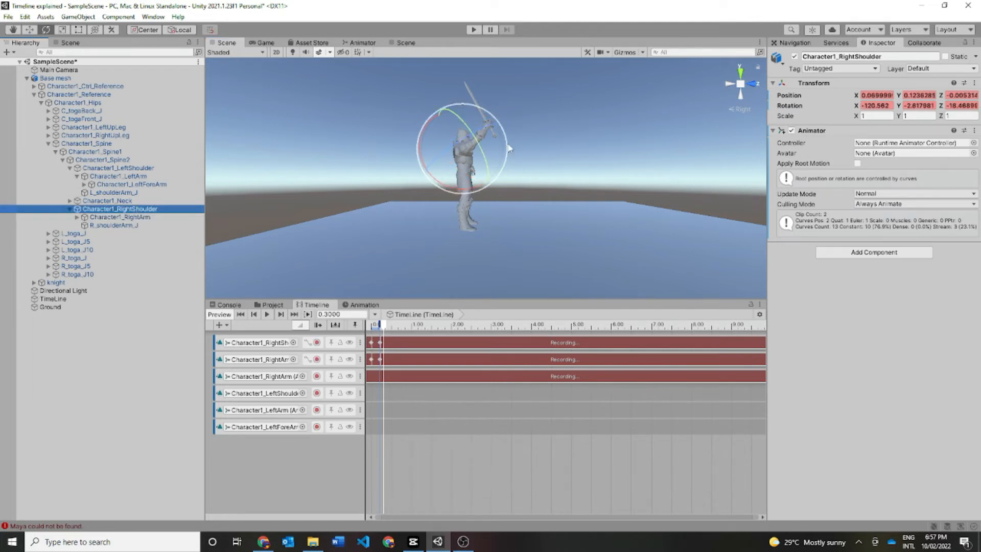
{"action": "left_click_drag", "start_coordinate": [507, 151], "coordinate": [513, 116]}
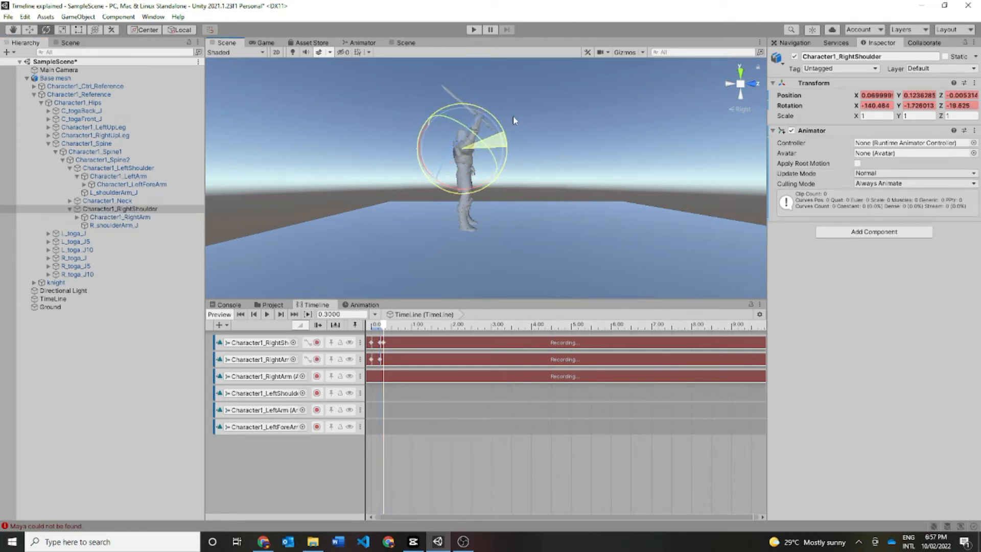
Bind Character1_RightForeArm to the third animation track with a new Animator and start recording on that track.
{"action": "left_click", "coordinate": [179, 216]}
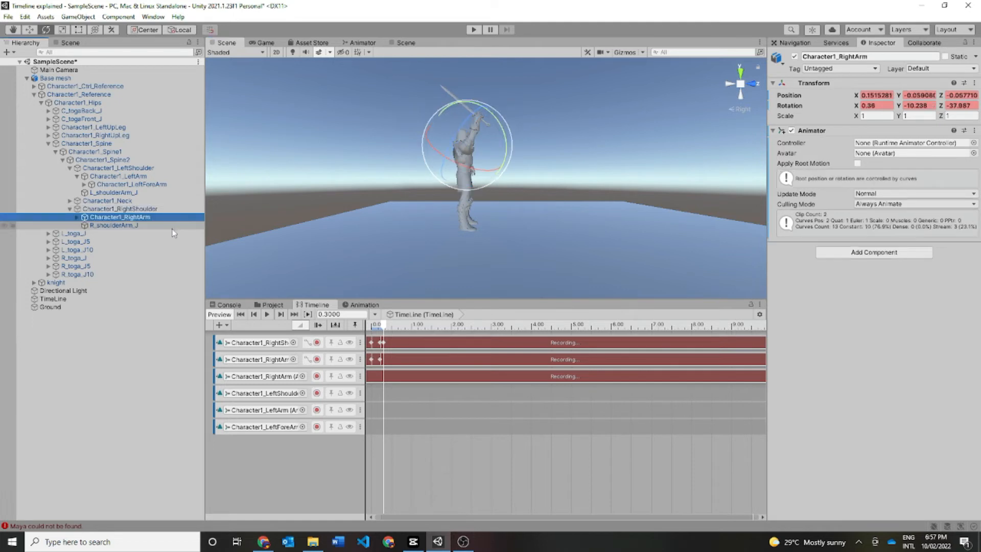
{"action": "left_click", "coordinate": [176, 234]}
{"action": "left_click", "coordinate": [120, 218]}
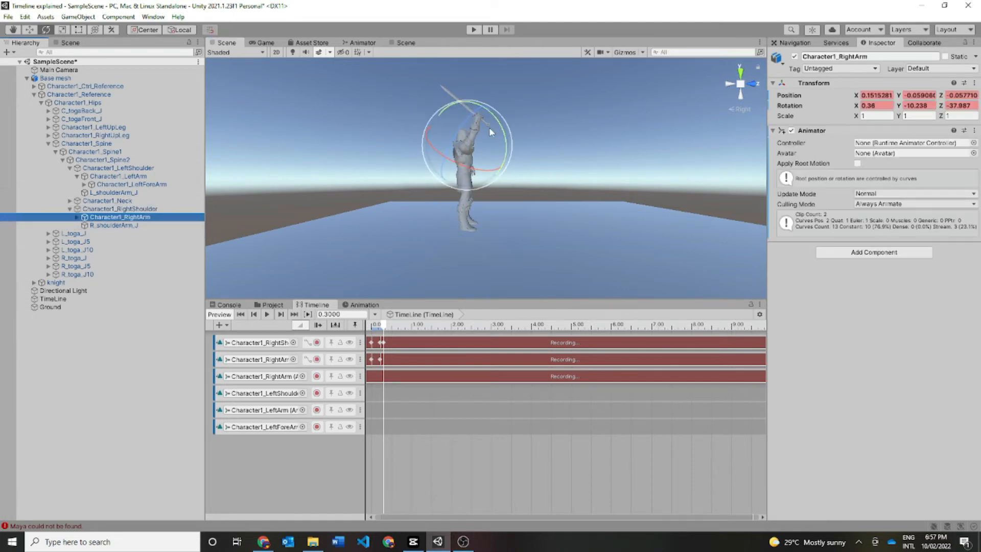
{"action": "key", "text": "Right"}
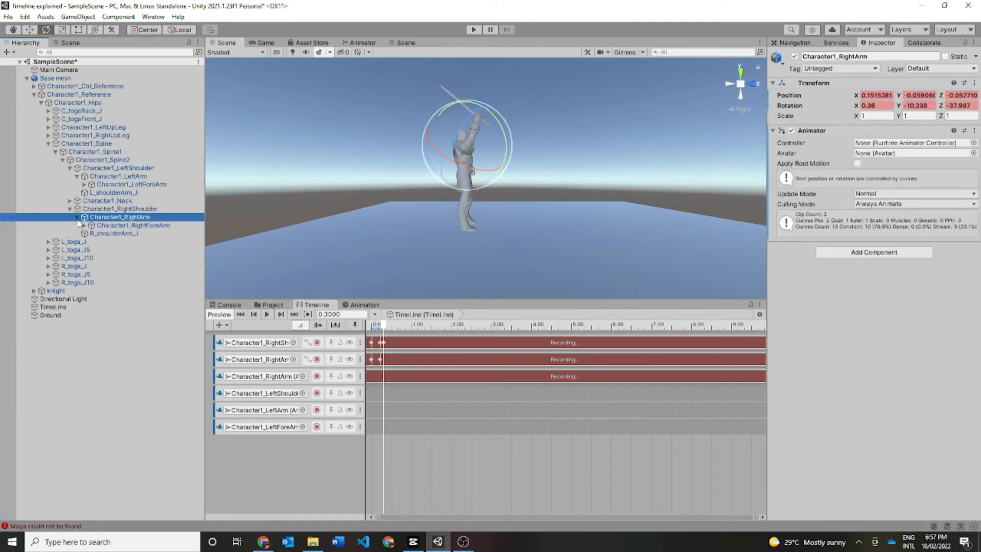
{"action": "left_click", "coordinate": [111, 226]}
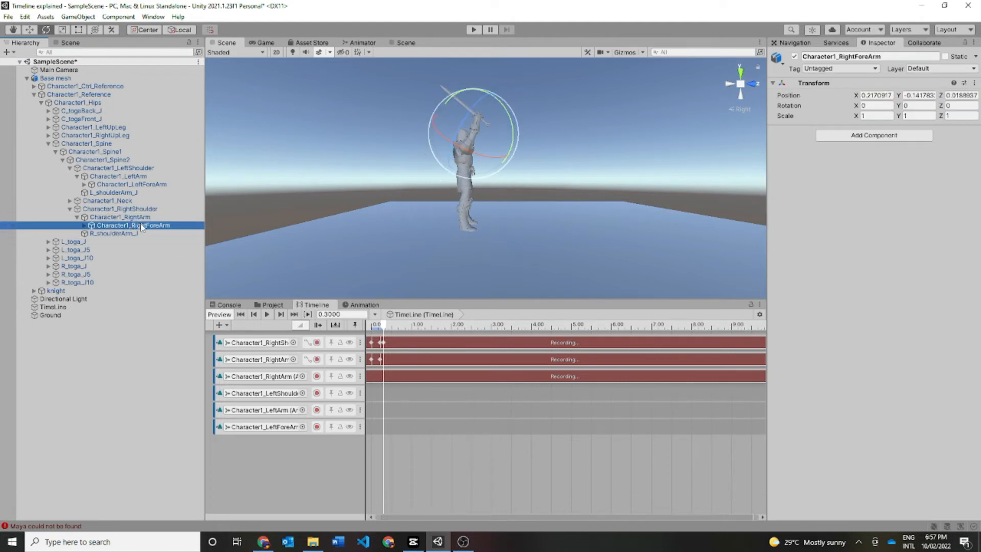
{"action": "left_click_drag", "start_coordinate": [217, 251], "coordinate": [269, 376]}
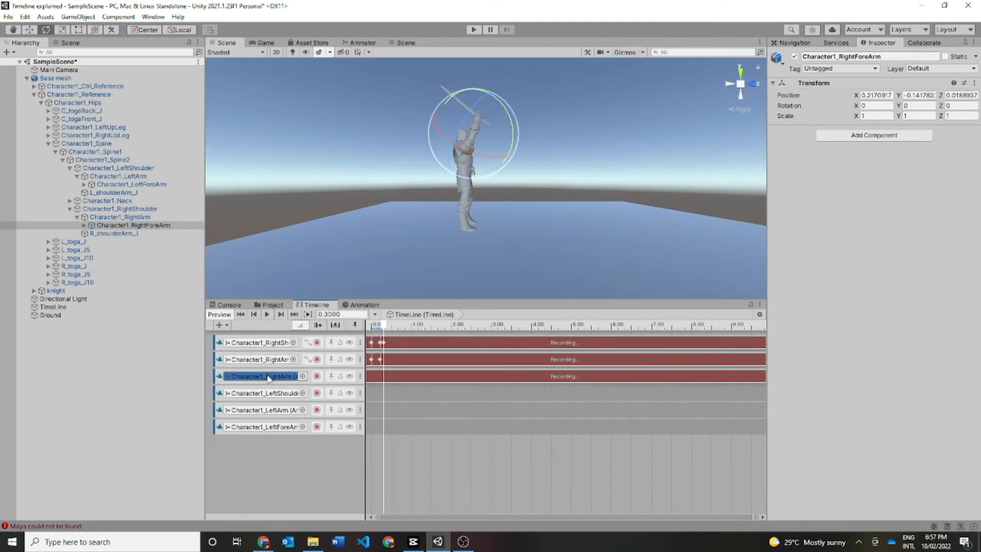
{"action": "left_click", "coordinate": [302, 382]}
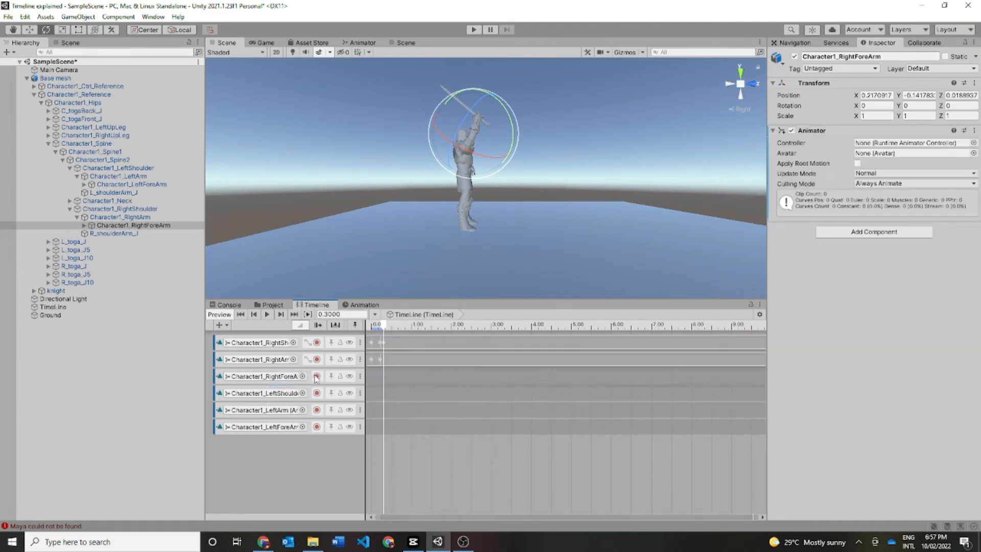
{"action": "left_click", "coordinate": [317, 376]}
Key Character1_RightForeArm at 0.0000 rotated to about (-5, -5, 1) and at 0.3333 rotated to about (-23, -54, 20).
{"action": "mouse_move", "coordinate": [383, 325]}
{"action": "left_mouse_down"}
{"action": "mouse_move", "coordinate": [368, 330]}
{"action": "mouse_move", "coordinate": [389, 327]}
{"action": "left_mouse_up"}
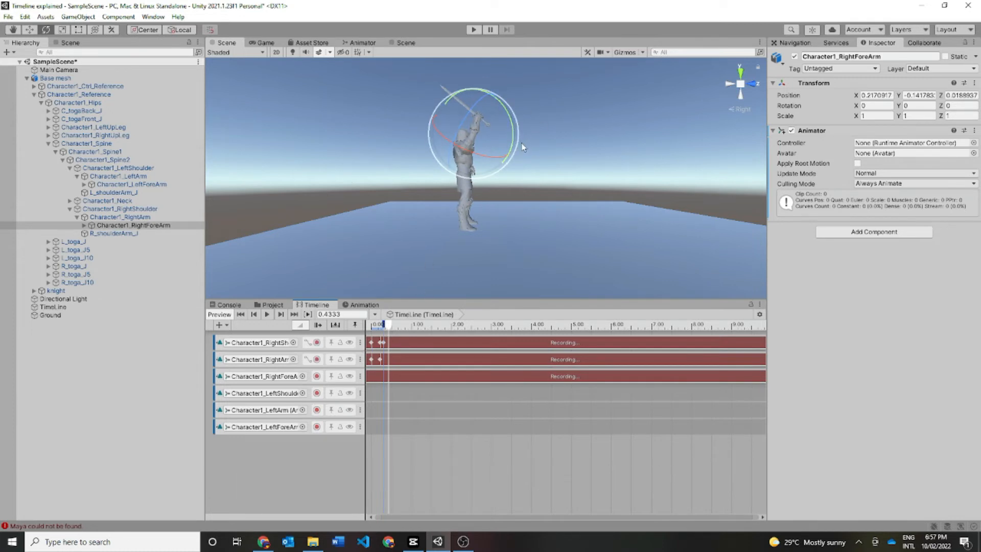
{"action": "left_click_drag", "start_coordinate": [389, 327], "coordinate": [369, 327]}
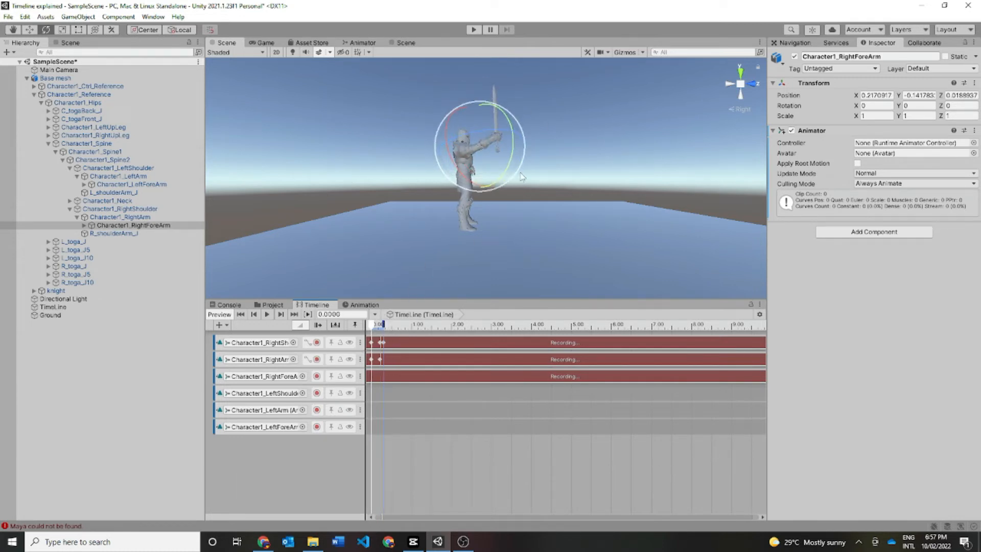
{"action": "left_click_drag", "start_coordinate": [522, 177], "coordinate": [524, 167]}
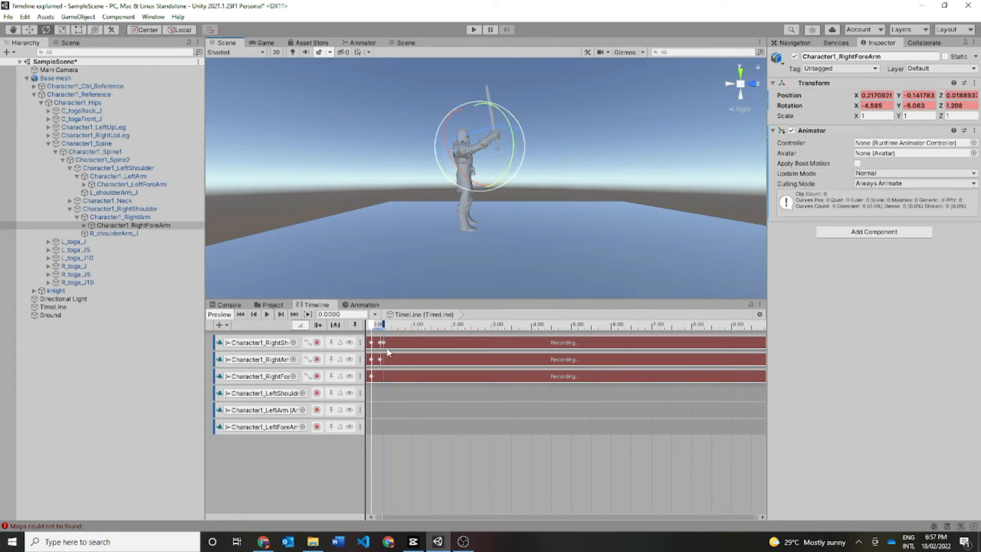
{"action": "left_click_drag", "start_coordinate": [372, 325], "coordinate": [376, 327]}
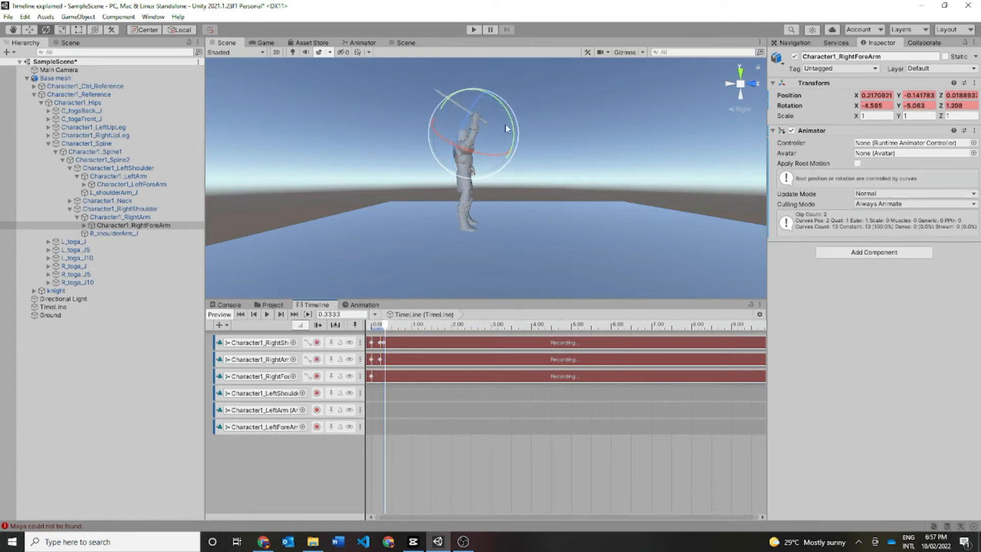
{"action": "left_click_drag", "start_coordinate": [519, 134], "coordinate": [529, 58]}
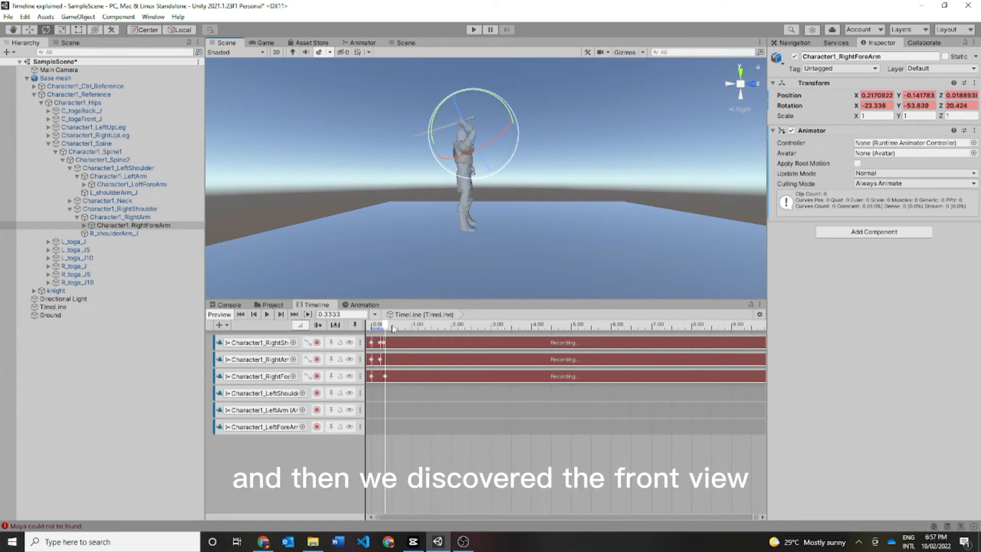
Play the right arm motion from the start of the timeline and inspect the raised sword pose from the front and both sides.
{"action": "left_click_drag", "start_coordinate": [387, 326], "coordinate": [370, 326]}
{"action": "left_click", "coordinate": [751, 83]}
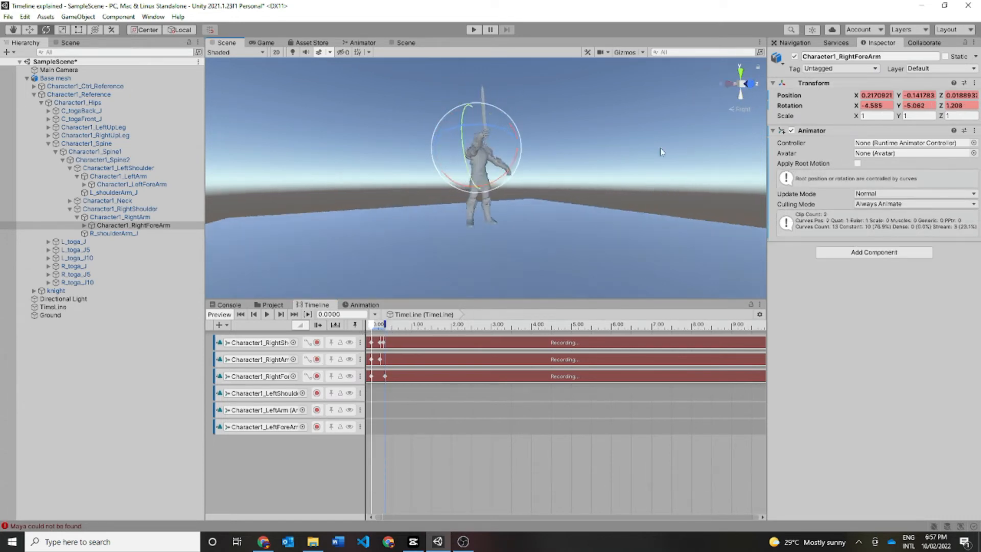
{"action": "left_click", "coordinate": [266, 314]}
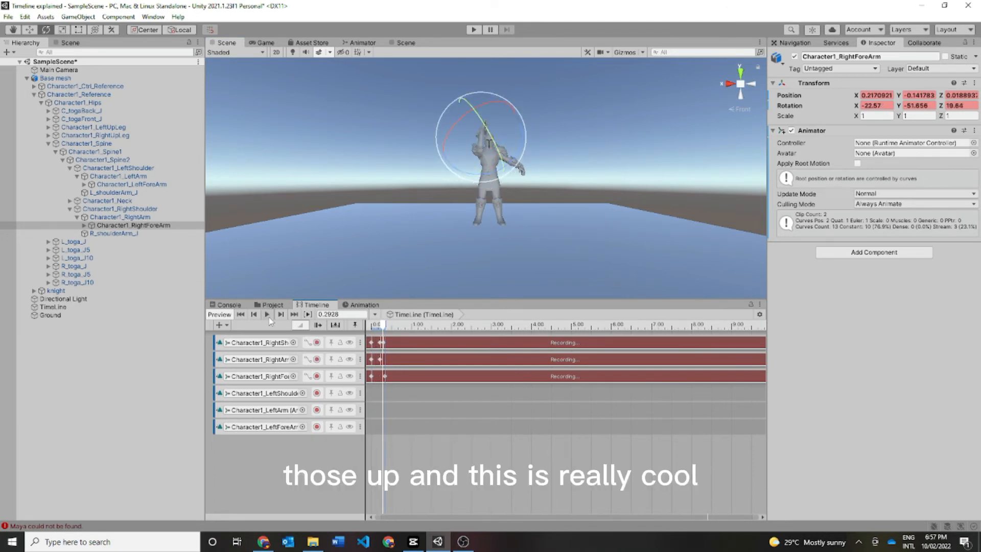
{"action": "left_click", "coordinate": [728, 85]}
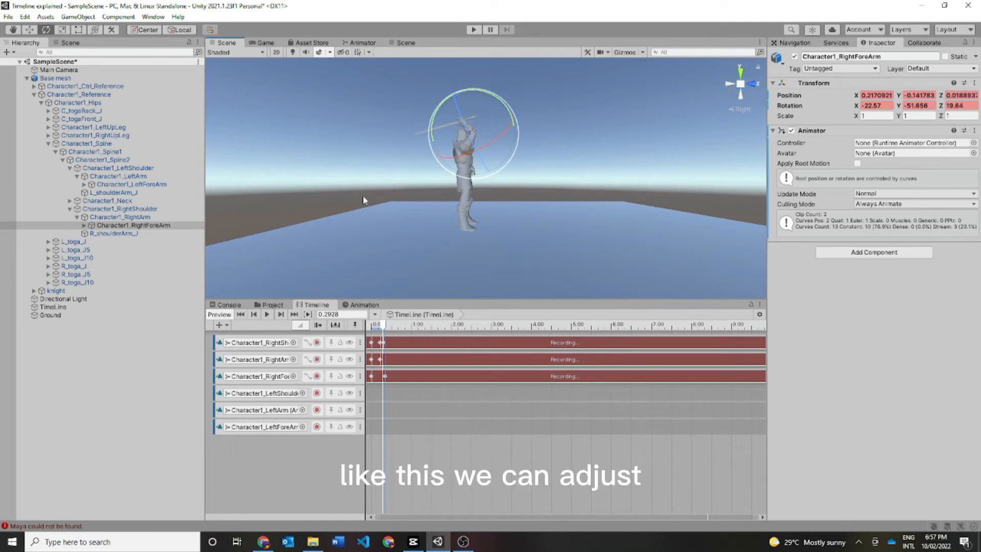
{"action": "left_click", "coordinate": [753, 84]}
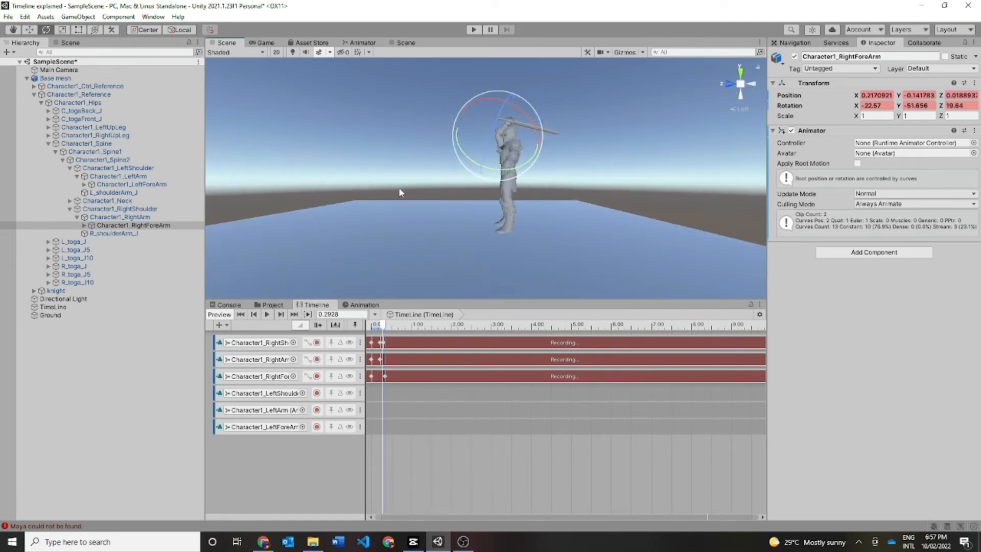
{"action": "left_click", "coordinate": [729, 84]}
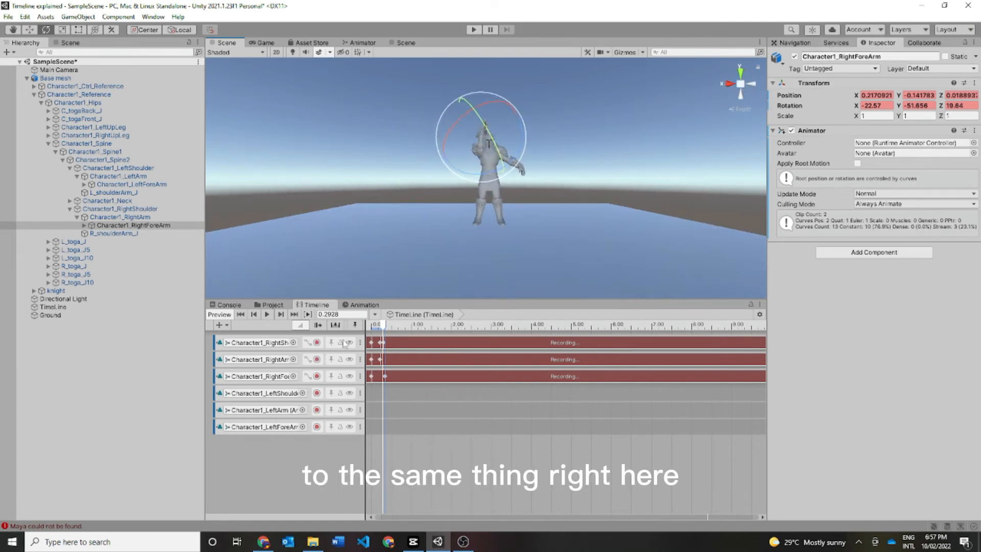
Stop recording on the three right shoulder and arm tracks and start recording on the three left shoulder and arm tracks.
{"action": "left_click", "coordinate": [317, 342]}
{"action": "left_click", "coordinate": [316, 359]}
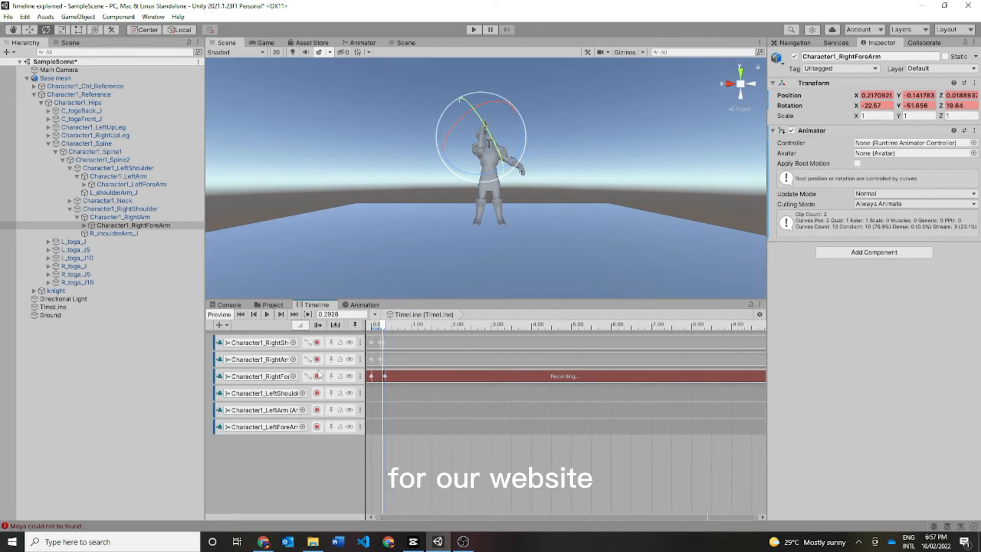
{"action": "left_click", "coordinate": [317, 377]}
{"action": "left_click", "coordinate": [317, 393]}
{"action": "left_click", "coordinate": [316, 410]}
{"action": "left_click", "coordinate": [317, 426]}
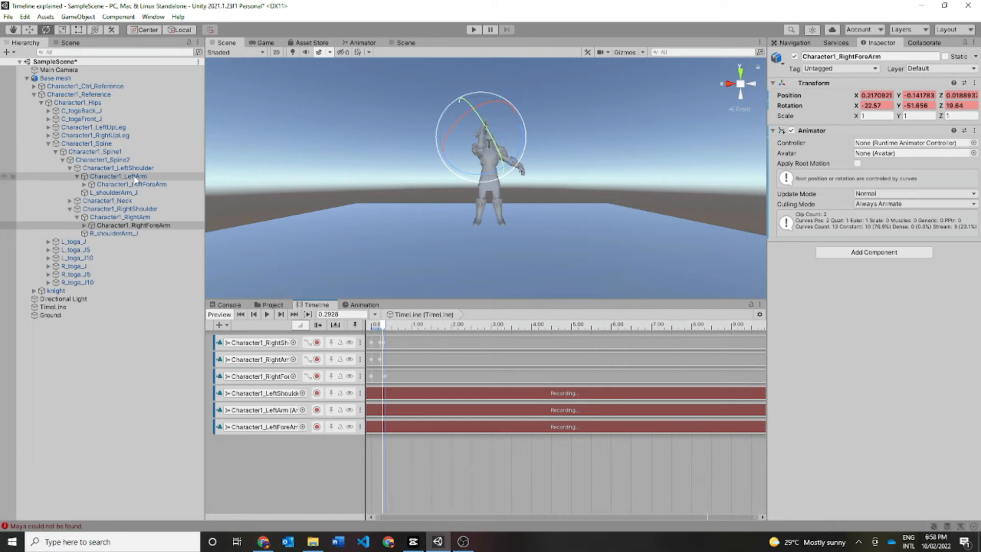
Try keying the left arm pose at 0.2928, rotating Character1_LeftShoulder to about 62 degrees around Y and Character1_LeftArm across the chest.
{"action": "left_click", "coordinate": [118, 168]}
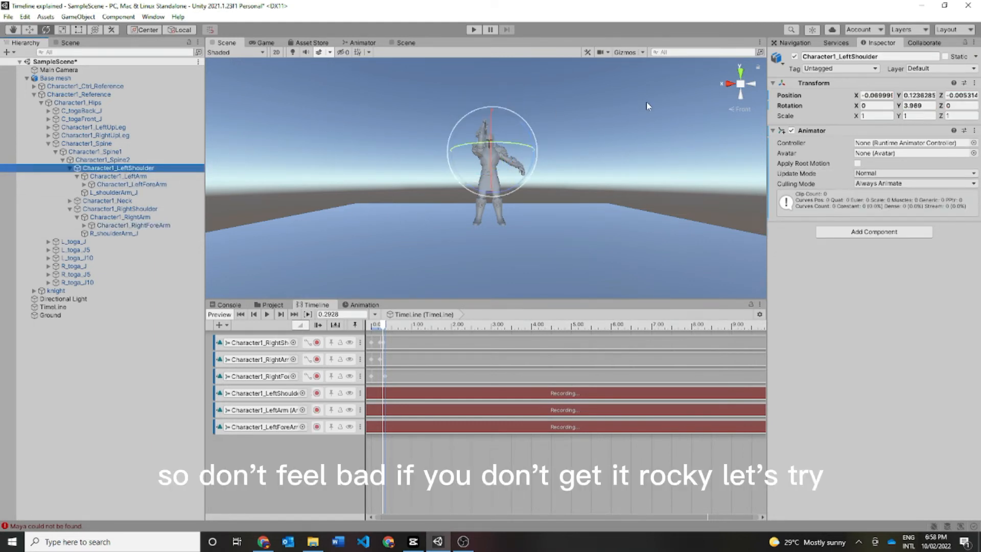
{"action": "left_click", "coordinate": [752, 84]}
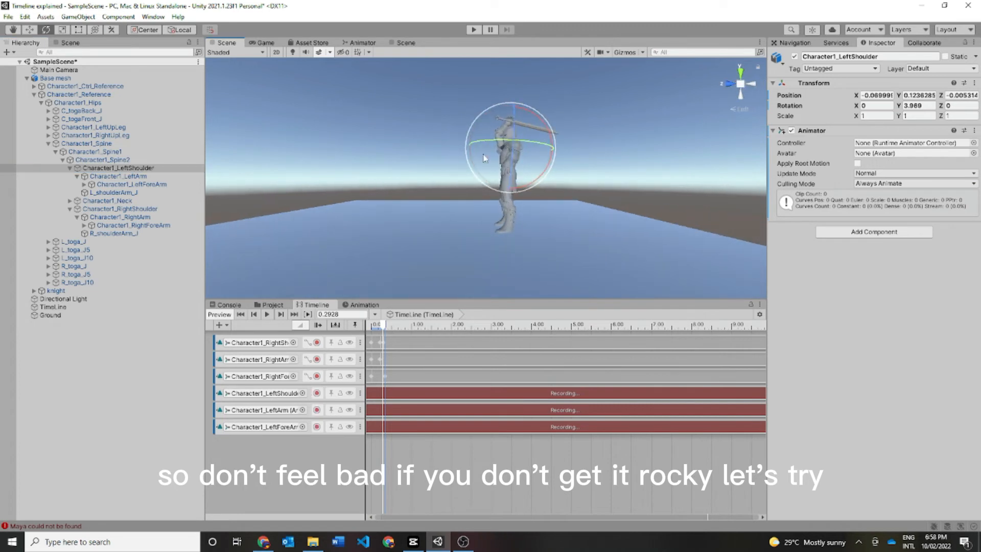
{"action": "left_click_drag", "start_coordinate": [522, 149], "coordinate": [476, 146]}
{"action": "left_click", "coordinate": [728, 83]}
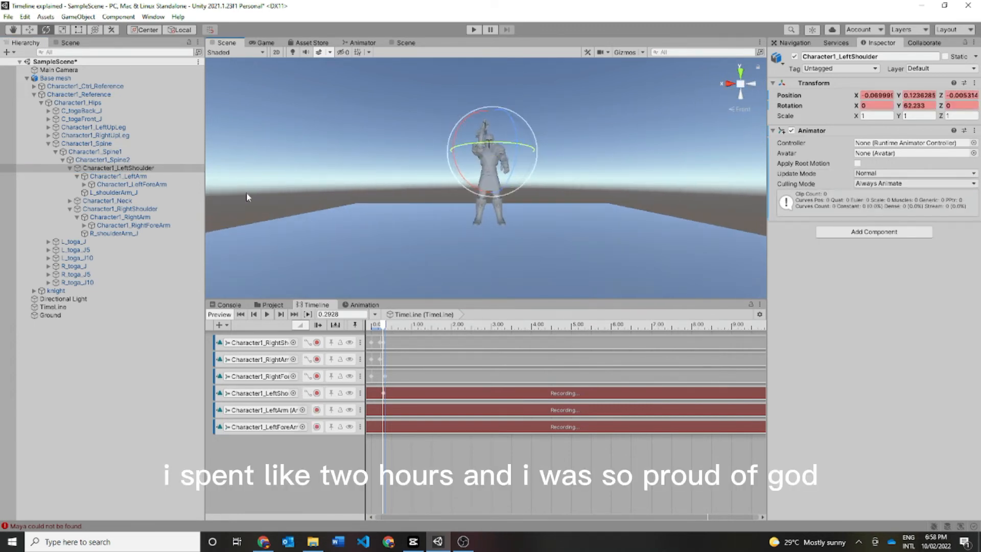
{"action": "left_click", "coordinate": [127, 177]}
{"action": "left_click_drag", "start_coordinate": [514, 116], "coordinate": [601, 217]}
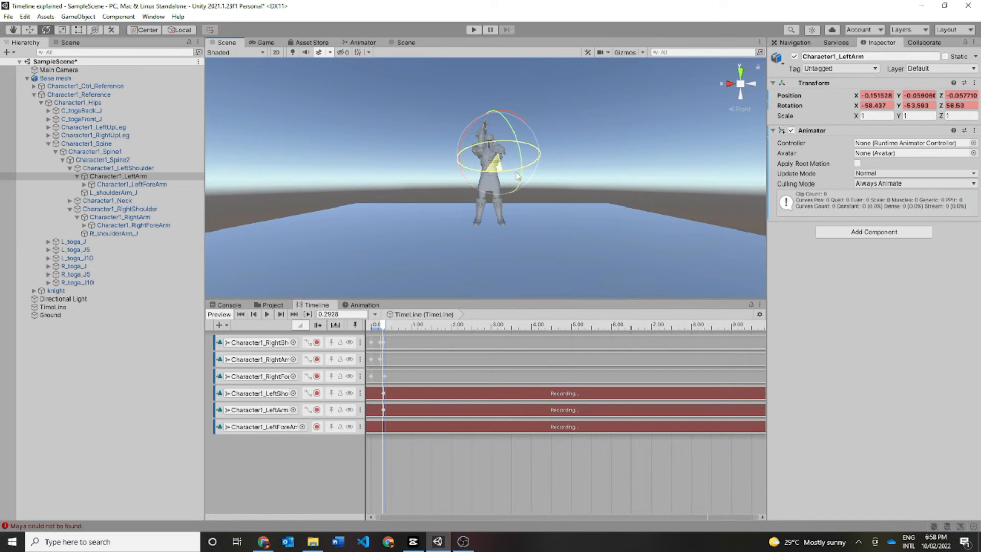
{"action": "left_click_drag", "start_coordinate": [518, 177], "coordinate": [532, 63]}
Undo the left shoulder and left arm rotations keyed at 0.2928.
{"action": "key", "text": "ctrl+z"}
{"action": "key", "text": "ctrl+z"}
{"action": "key", "text": "ctrl+z"}
{"action": "key", "text": "ctrl+z"}
{"action": "key", "text": "ctrl+z"}
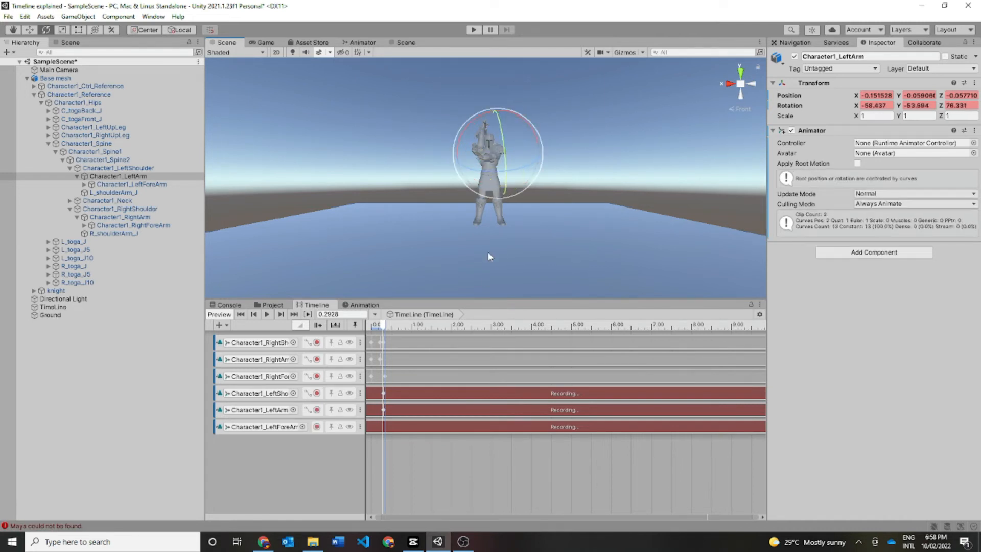
{"action": "key", "text": "ctrl+z"}
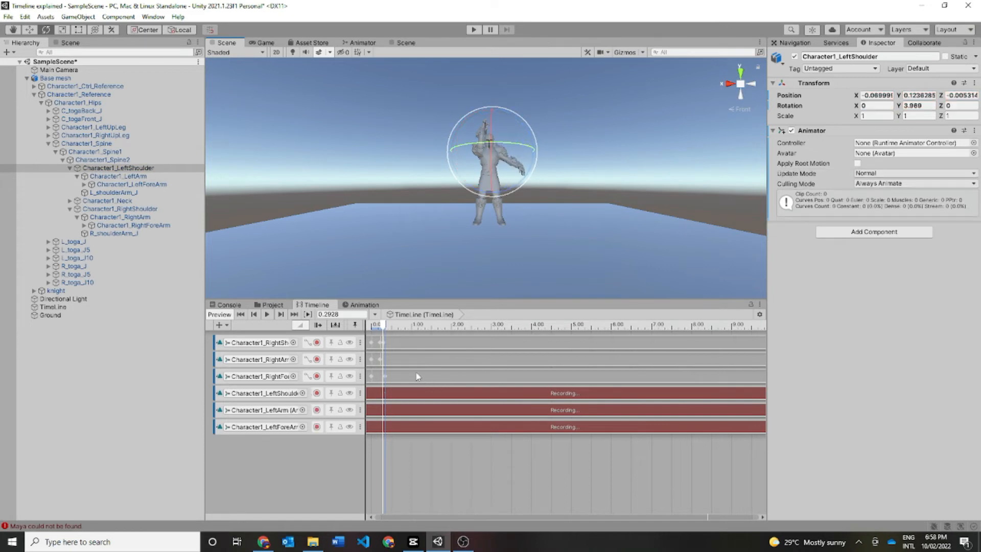
Key Character1_LeftShoulder at 0.0000, rotated to about 40 degrees around Y.
{"action": "left_click_drag", "start_coordinate": [384, 326], "coordinate": [370, 329]}
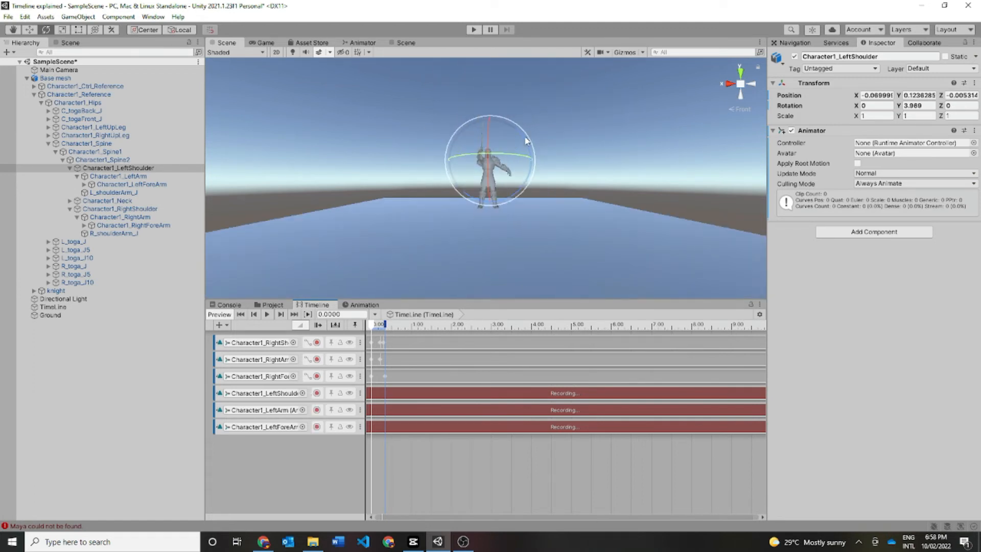
{"action": "scroll", "coordinate": [547, 134], "scroll_direction": "up", "scroll_amount": 5}
{"action": "scroll", "coordinate": [546, 137], "scroll_direction": "down", "scroll_amount": 3}
{"action": "left_click_drag", "start_coordinate": [535, 116], "coordinate": [506, 121]}
Key Character1_LeftArm at 0.0000 rotated to about 35 degrees around Y, and Character1_LeftForeArm rotated to about (-62, -58, 76).
{"action": "left_click", "coordinate": [143, 176]}
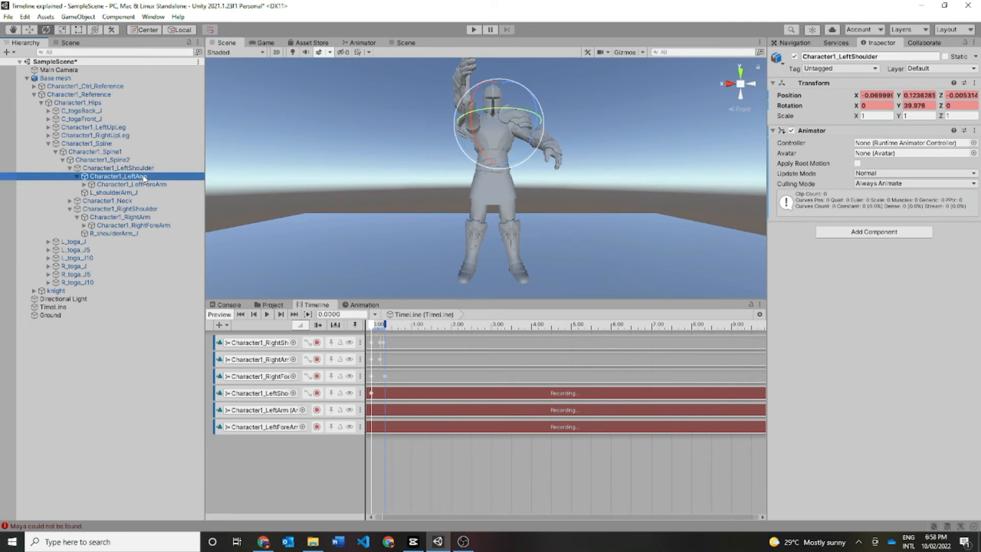
{"action": "left_click_drag", "start_coordinate": [528, 119], "coordinate": [508, 122]}
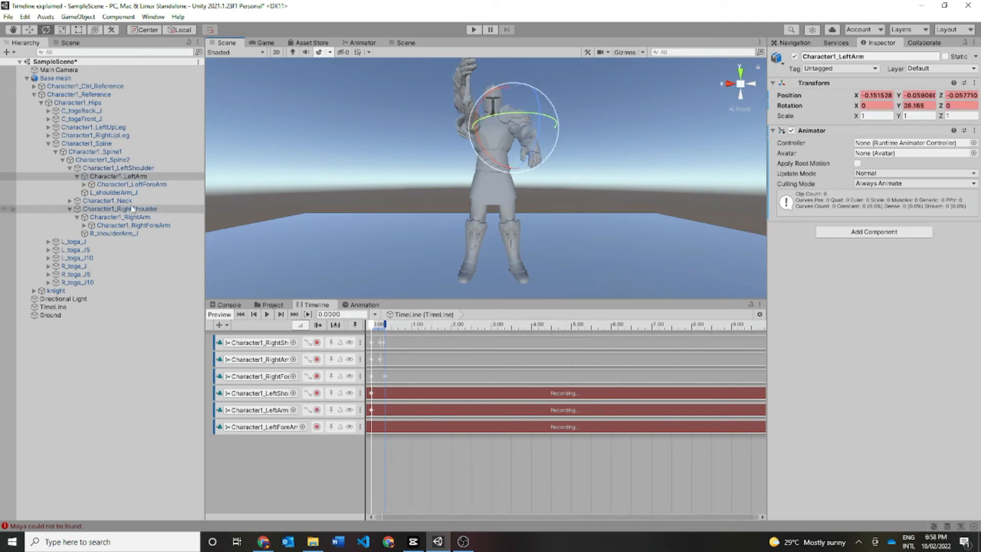
{"action": "left_click", "coordinate": [132, 185]}
{"action": "left_click_drag", "start_coordinate": [521, 93], "coordinate": [650, 172]}
{"action": "left_click_drag", "start_coordinate": [556, 158], "coordinate": [440, 142]}
{"action": "left_click", "coordinate": [115, 176]}
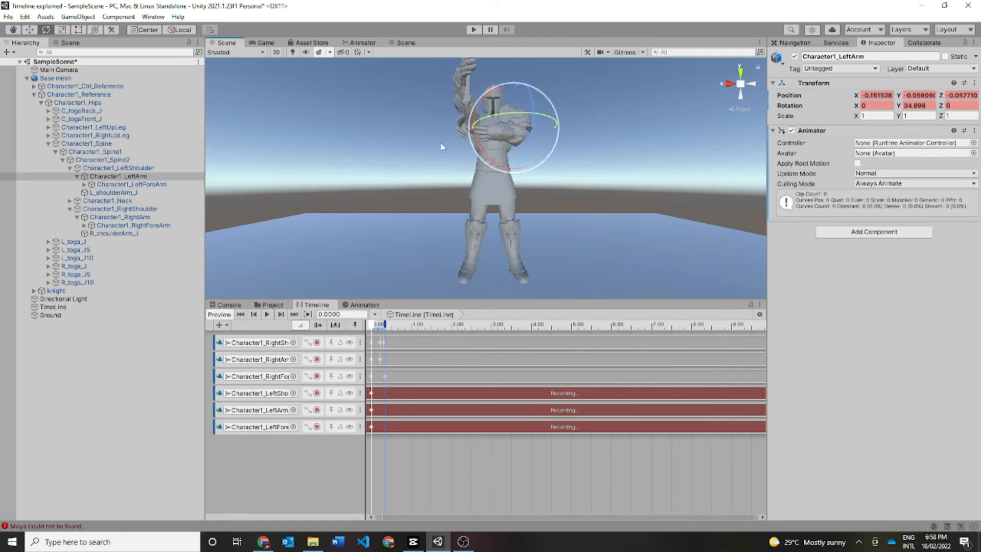
Adjust Character1_LeftForeArm at 0.0000 to about (-70, -53, 71) and raise Character1_LeftShoulder to about -57 degrees around X.
{"action": "left_click", "coordinate": [125, 184]}
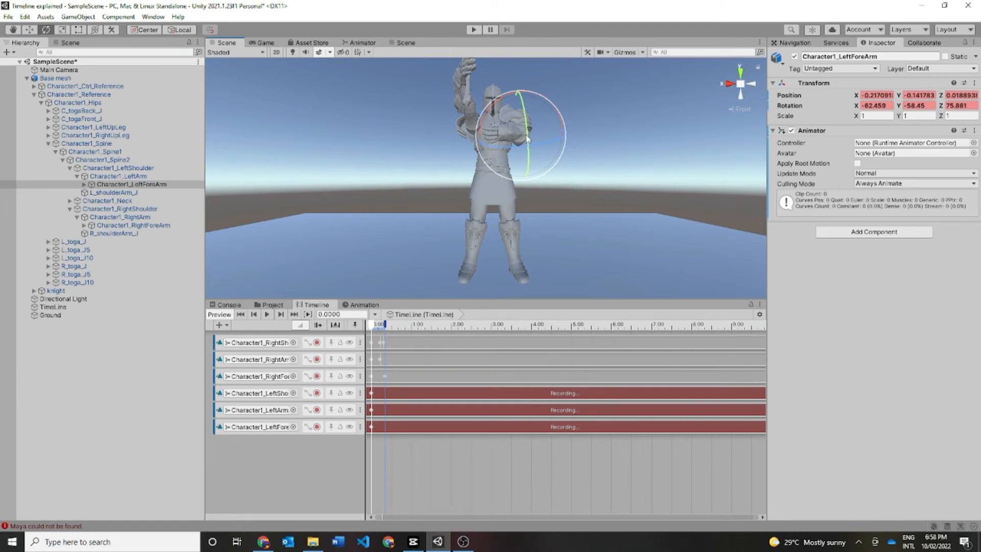
{"action": "left_click_drag", "start_coordinate": [528, 139], "coordinate": [485, 131]}
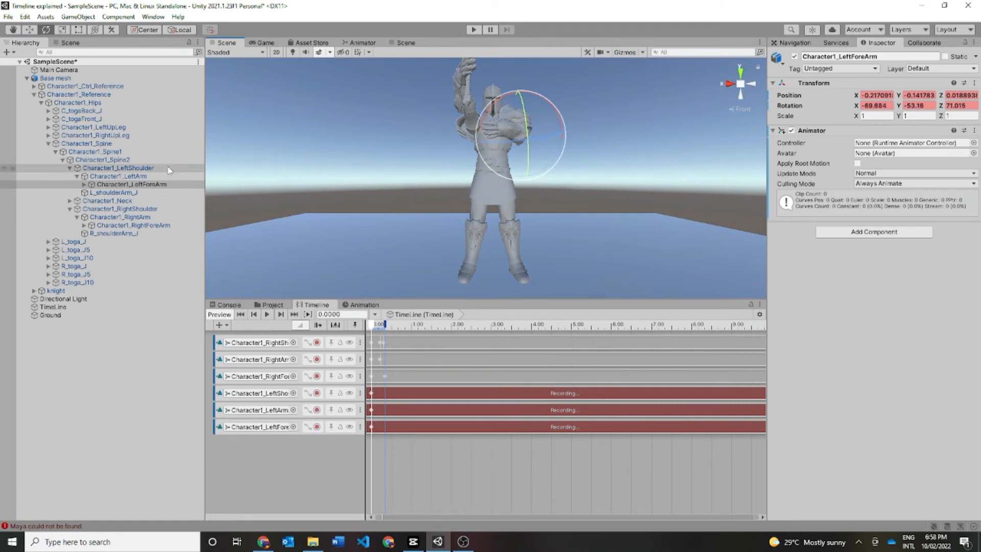
{"action": "left_click", "coordinate": [122, 168]}
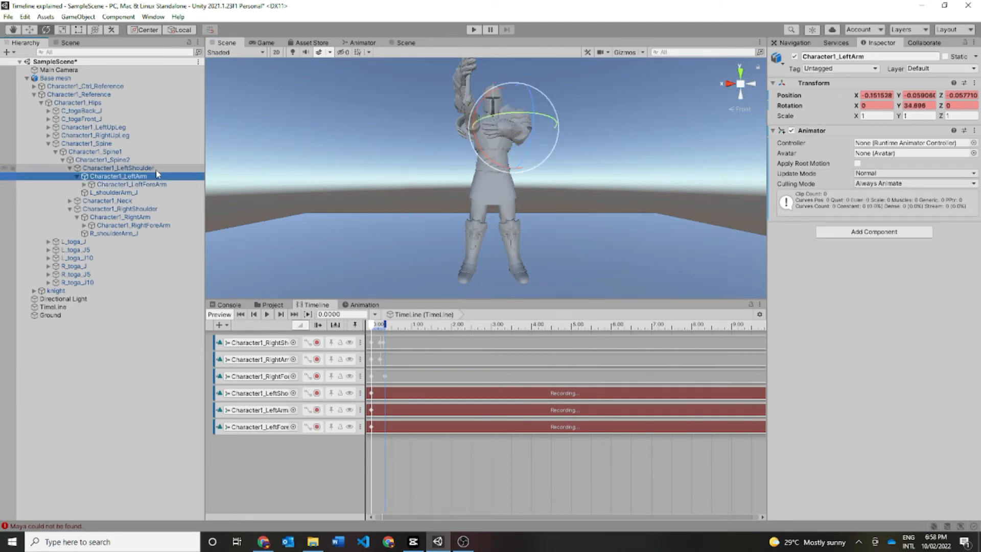
{"action": "left_click_drag", "start_coordinate": [474, 109], "coordinate": [504, 37]}
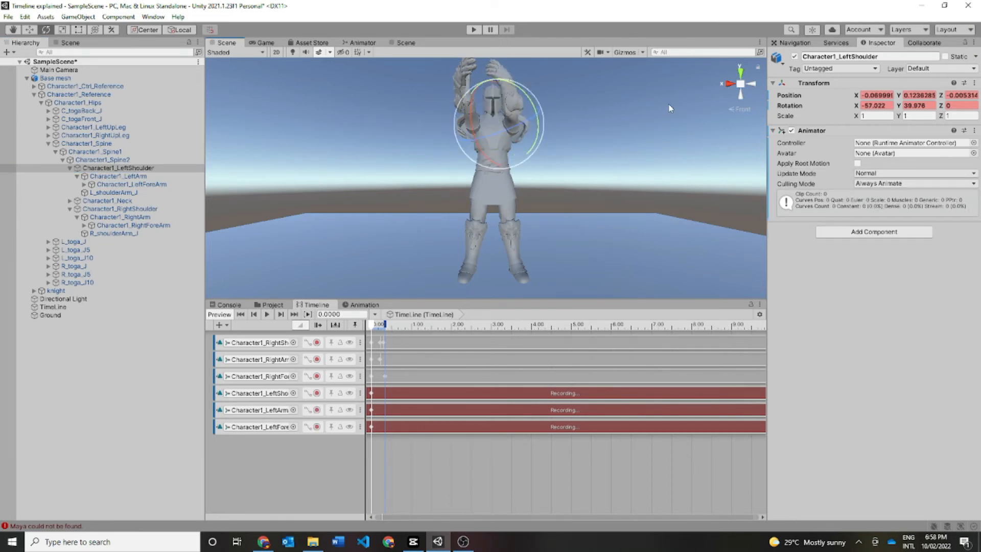
Scrub the opening frames of the timeline to compare the left arm pose with the right arm's sword motion.
{"action": "scroll", "coordinate": [671, 108], "scroll_direction": "down", "scroll_amount": 5}
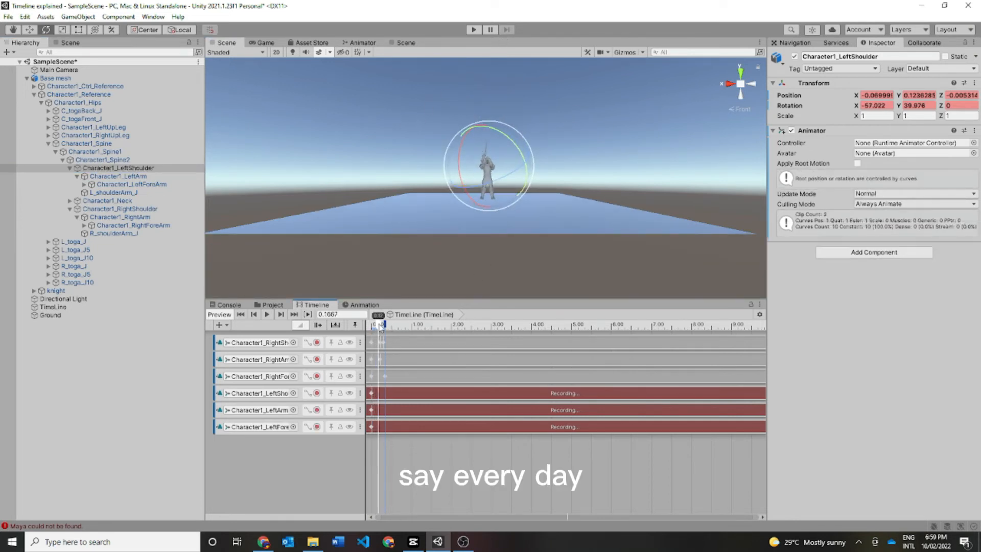
{"action": "scroll", "coordinate": [494, 168], "scroll_direction": "up", "scroll_amount": 5}
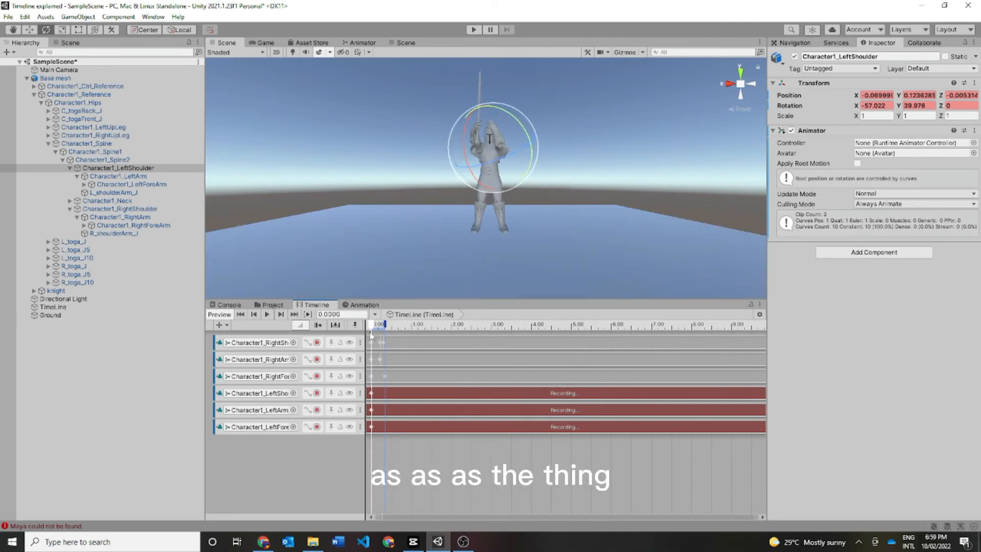
{"action": "left_click_drag", "start_coordinate": [374, 327], "coordinate": [380, 332]}
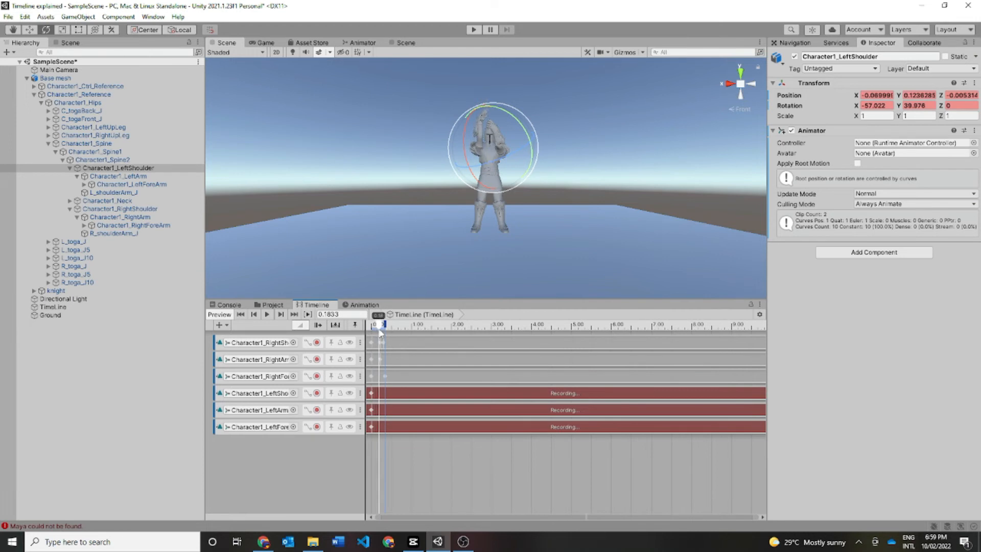
Key Character1_LeftShoulder at 0.2167, rotated to about -93 degrees around X, and play the motion from the start.
{"action": "left_click_drag", "start_coordinate": [471, 169], "coordinate": [469, 120]}
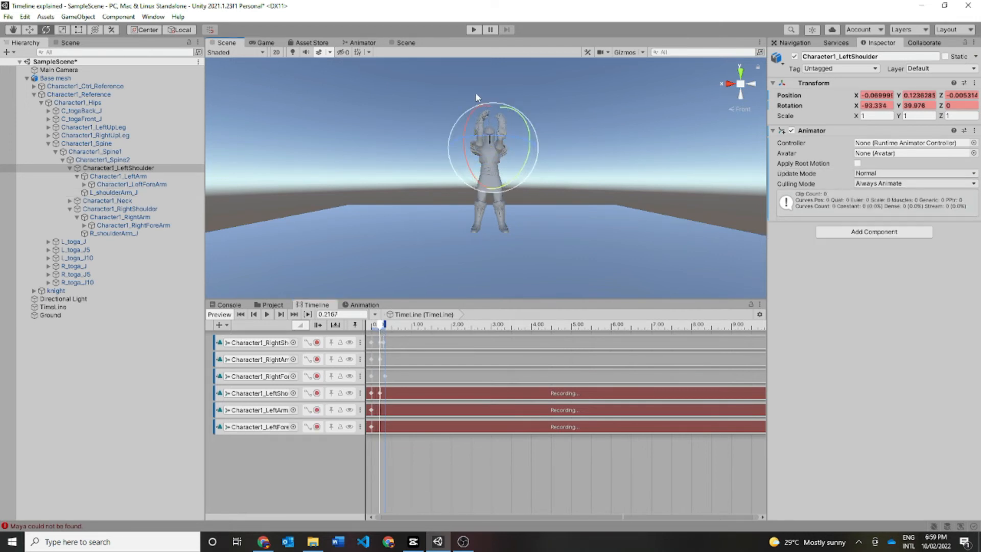
{"action": "left_click_drag", "start_coordinate": [384, 326], "coordinate": [347, 330]}
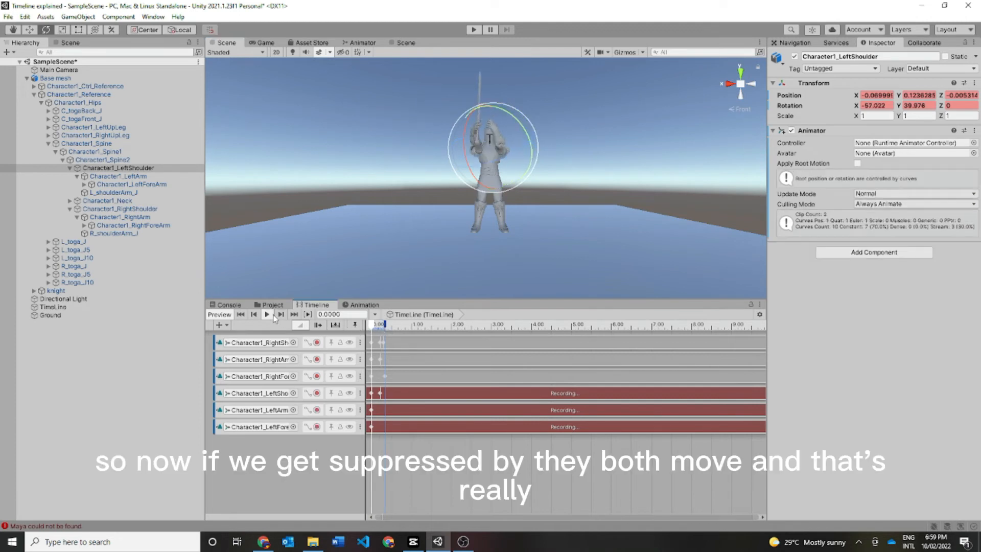
{"action": "left_click", "coordinate": [270, 315]}
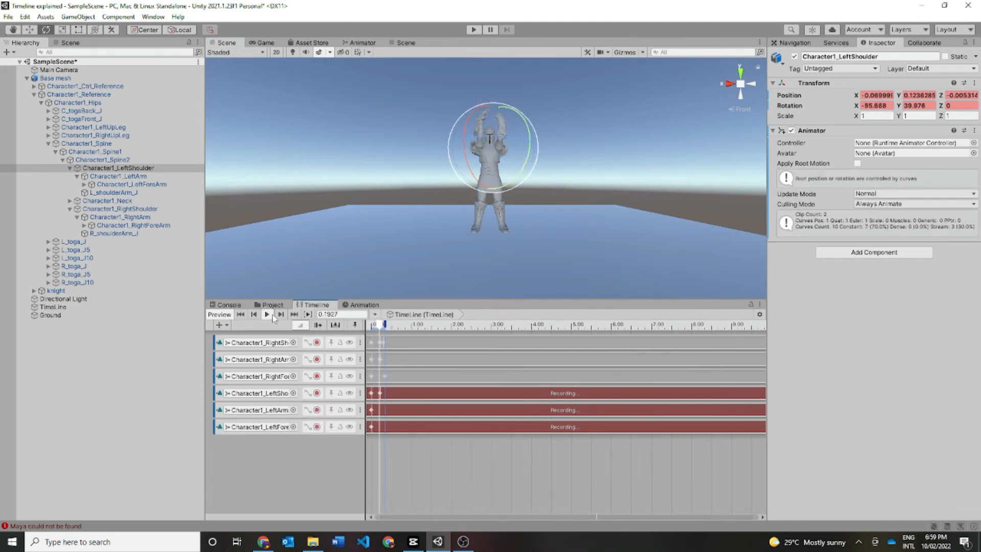
{"action": "left_click", "coordinate": [272, 314]}
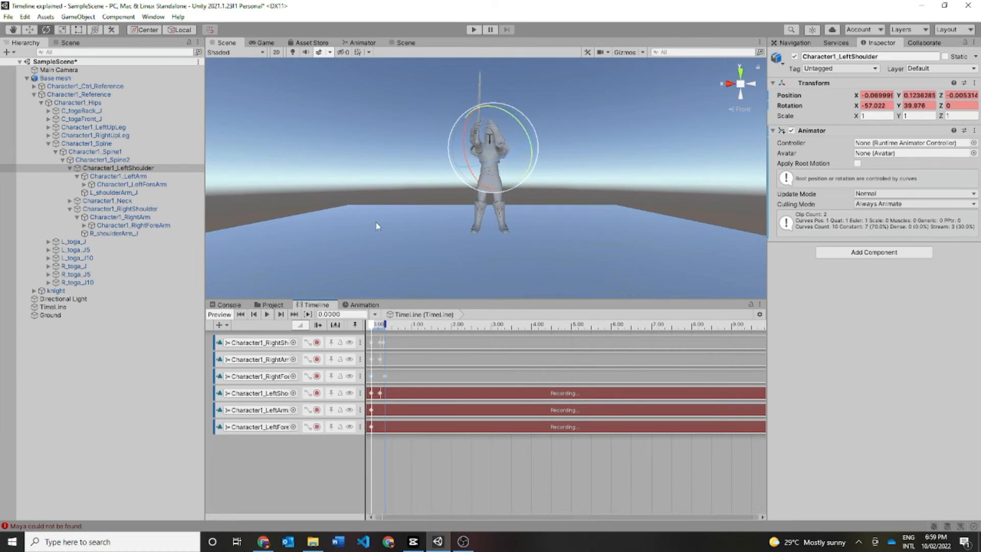
Rotate Character1_LeftArm at 0.0000 to about 37.5 degrees around Y.
{"action": "scroll", "coordinate": [495, 136], "scroll_direction": "up", "scroll_amount": 5}
{"action": "scroll", "coordinate": [624, 119], "scroll_direction": "down", "scroll_amount": 6}
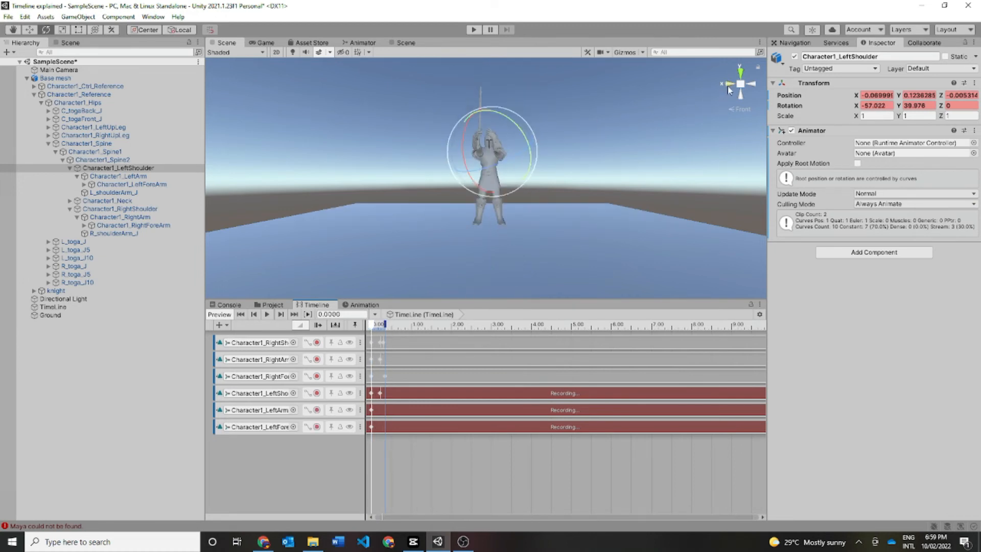
{"action": "left_click", "coordinate": [123, 177]}
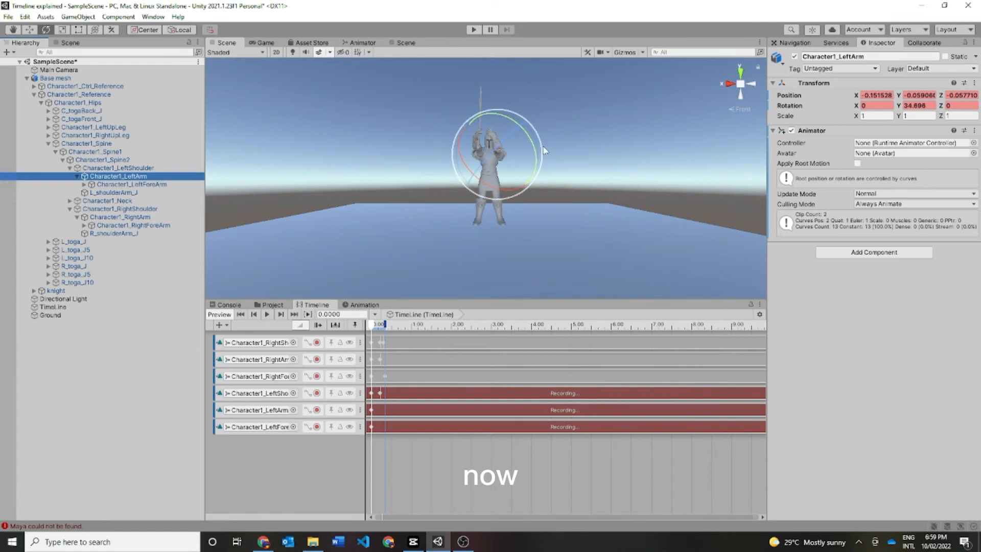
{"action": "left_click_drag", "start_coordinate": [536, 148], "coordinate": [523, 143]}
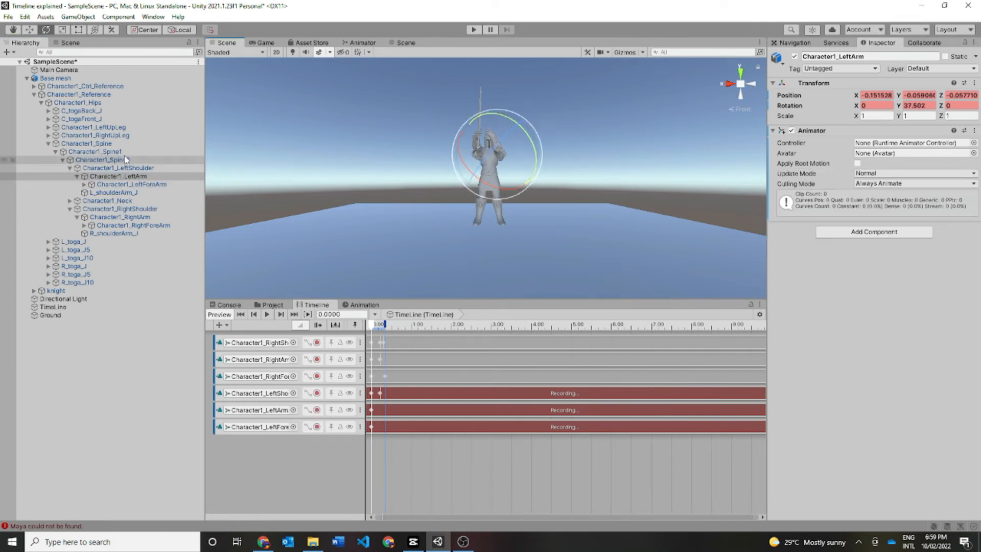
Key Character1_LeftShoulder at 0.3333, rotated to about (-100, -75, 116), and play the motion back.
{"action": "left_click_drag", "start_coordinate": [371, 333], "coordinate": [386, 335]}
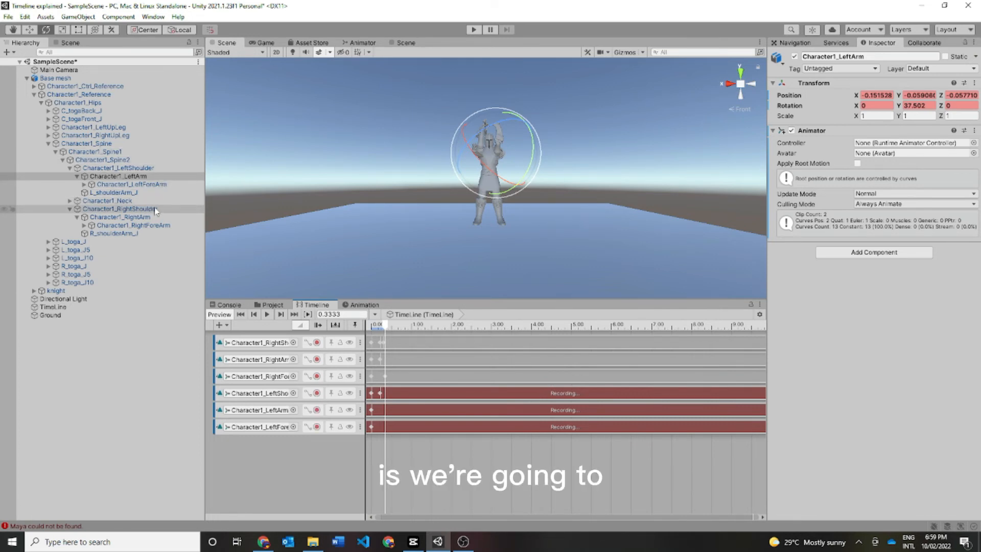
{"action": "left_click", "coordinate": [118, 168]}
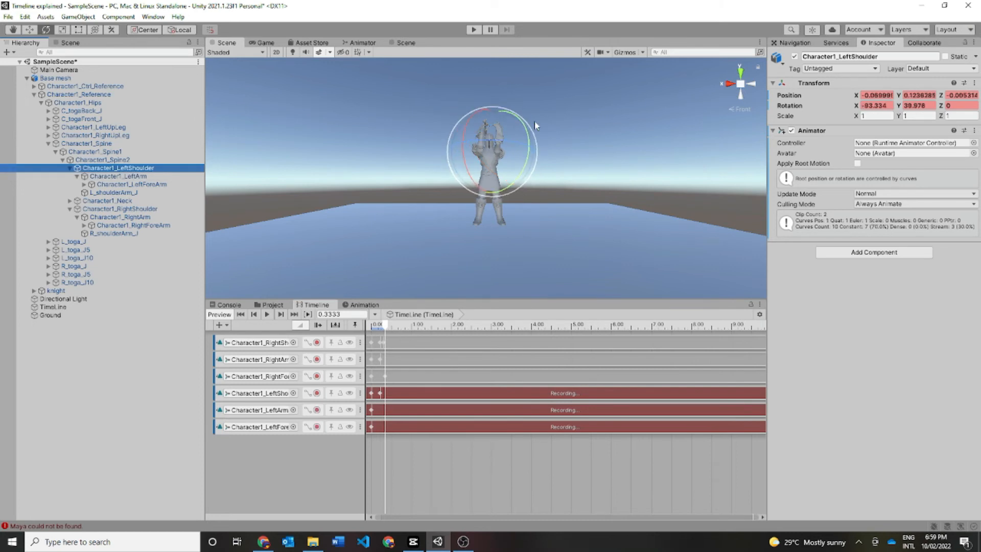
{"action": "left_click_drag", "start_coordinate": [534, 136], "coordinate": [530, 118]}
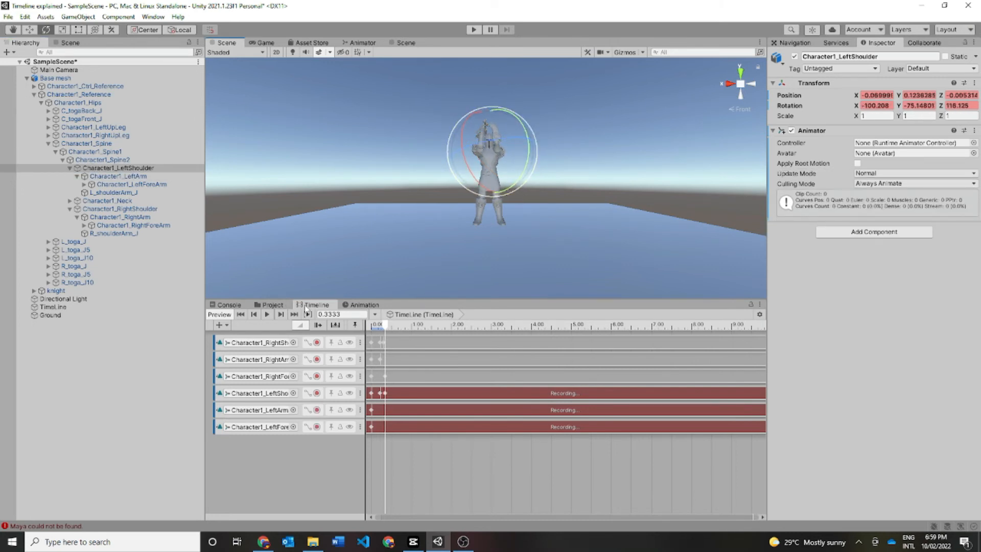
{"action": "left_click", "coordinate": [267, 314]}
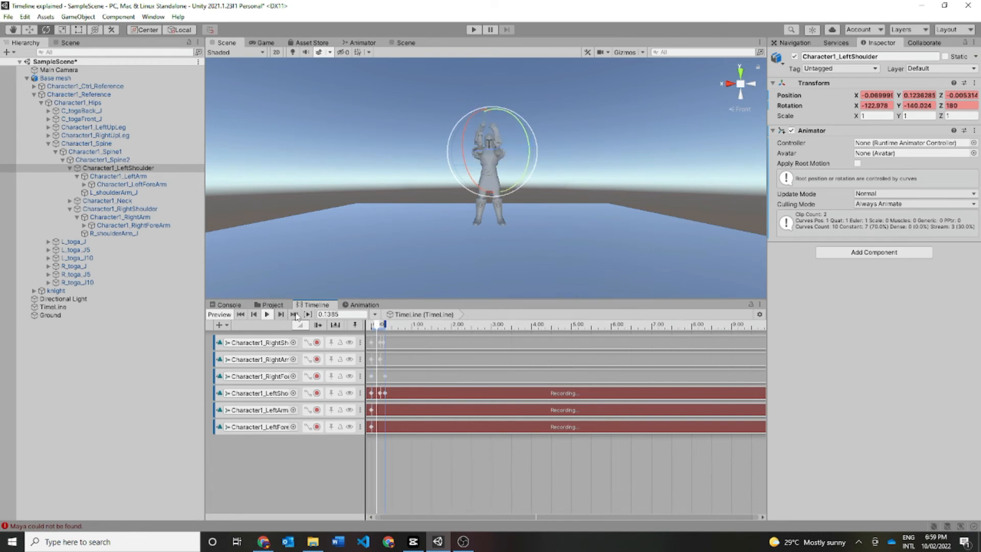
Key Character1_LeftShoulder at 0.6333, rotated to about (-105, -46, 89), so the left hand closes in on the sword hand.
{"action": "left_click_drag", "start_coordinate": [368, 326], "coordinate": [396, 325]}
{"action": "scroll", "coordinate": [457, 177], "scroll_direction": "up", "scroll_amount": 5}
{"action": "scroll", "coordinate": [456, 177], "scroll_direction": "down", "scroll_amount": 5}
{"action": "scroll", "coordinate": [456, 175], "scroll_direction": "up", "scroll_amount": 5}
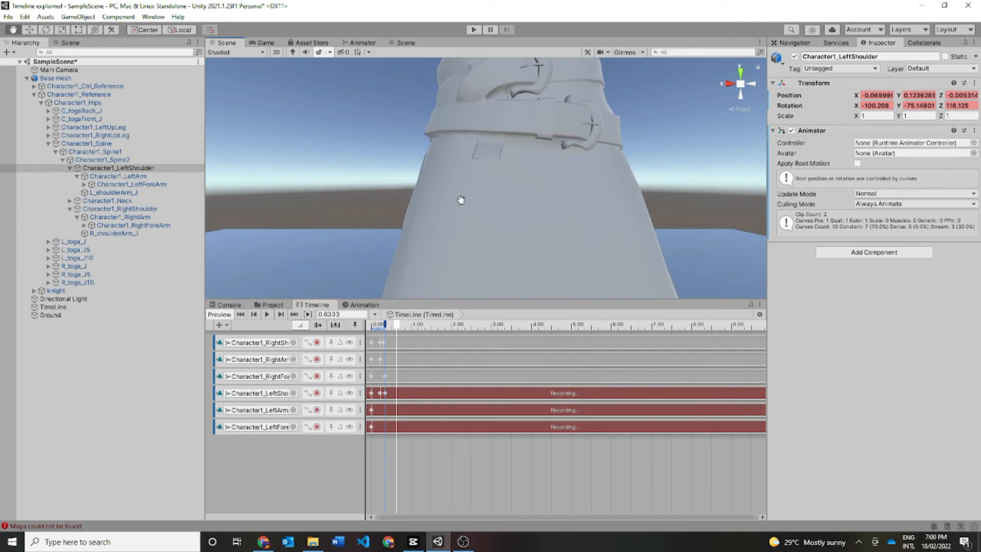
{"action": "scroll", "coordinate": [462, 196], "scroll_direction": "down", "scroll_amount": 6}
{"action": "scroll", "coordinate": [483, 171], "scroll_direction": "up", "scroll_amount": 8}
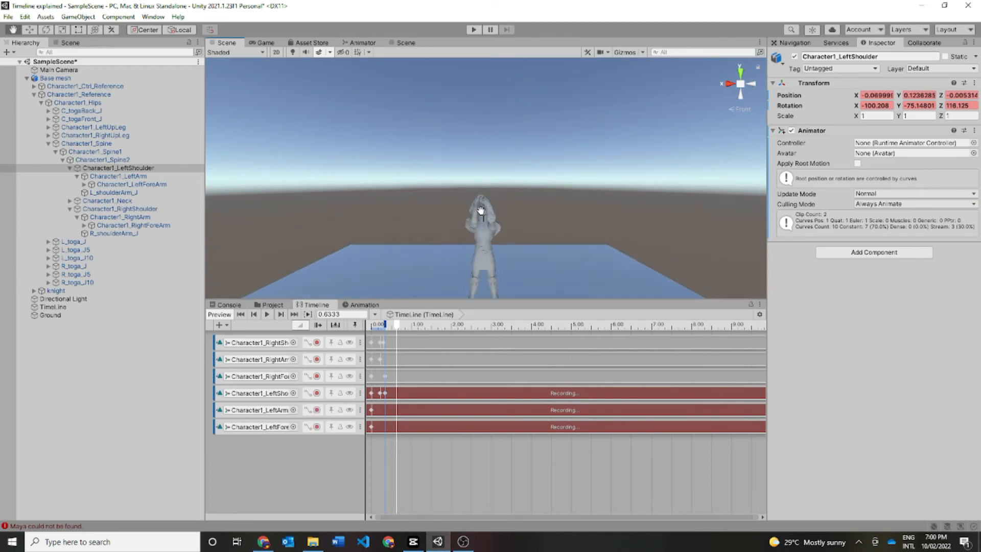
{"action": "scroll", "coordinate": [477, 209], "scroll_direction": "down", "scroll_amount": 2}
{"action": "scroll", "coordinate": [476, 212], "scroll_direction": "down", "scroll_amount": 5}
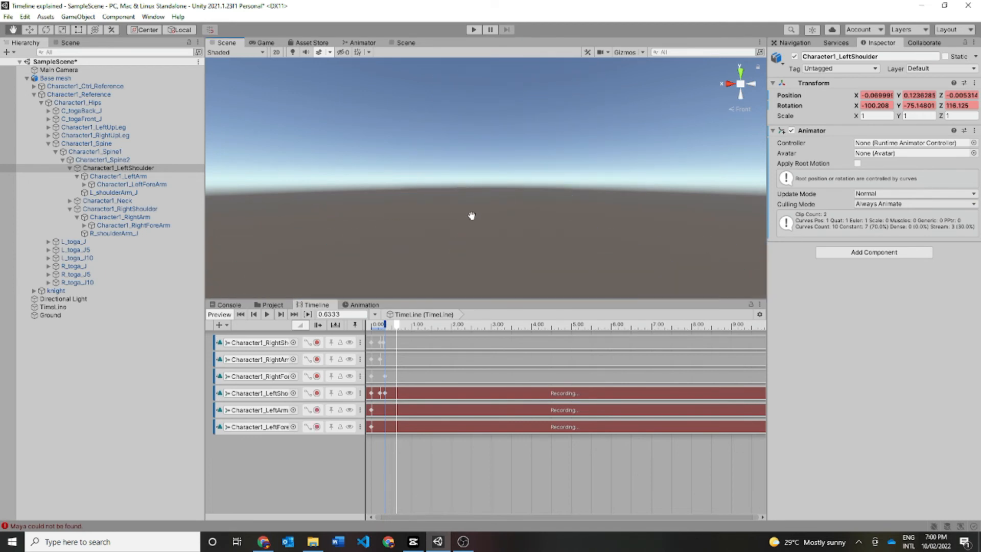
{"action": "scroll", "coordinate": [471, 217], "scroll_direction": "up", "scroll_amount": 5}
{"action": "scroll", "coordinate": [486, 217], "scroll_direction": "up", "scroll_amount": 1}
{"action": "scroll", "coordinate": [500, 186], "scroll_direction": "down", "scroll_amount": 5}
{"action": "scroll", "coordinate": [496, 187], "scroll_direction": "up", "scroll_amount": 7}
{"action": "middle_click_drag", "start_coordinate": [492, 187], "coordinate": [444, 178]}
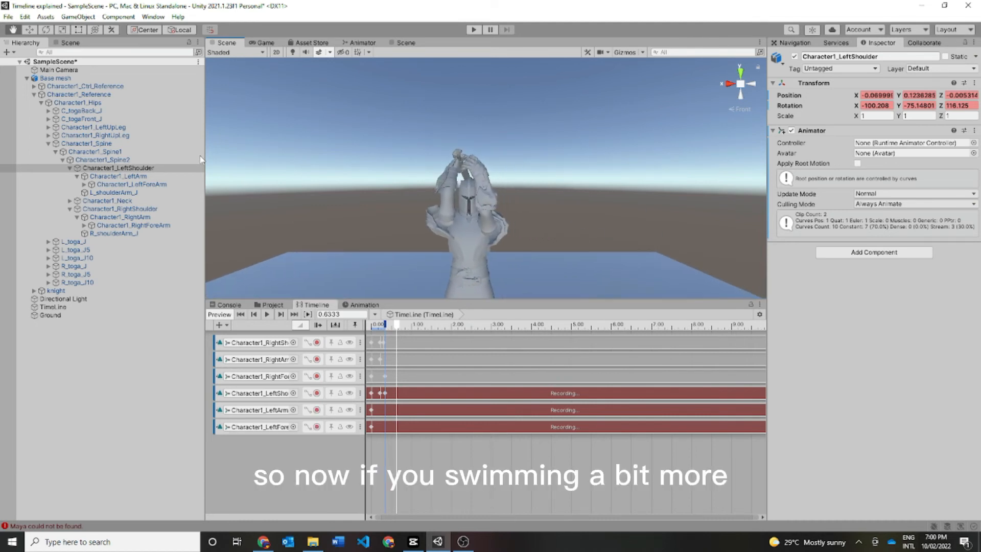
{"action": "left_click", "coordinate": [46, 30]}
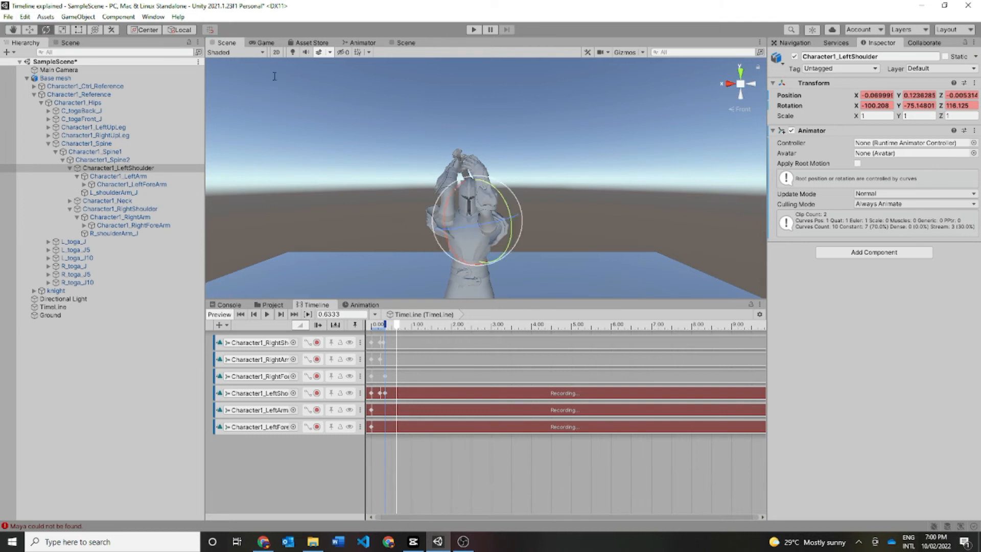
{"action": "mouse_move", "coordinate": [521, 207]}
{"action": "left_mouse_down"}
{"action": "mouse_move", "coordinate": [475, 209]}
{"action": "mouse_move", "coordinate": [481, 200]}
{"action": "mouse_move", "coordinate": [514, 203]}
{"action": "left_mouse_up"}
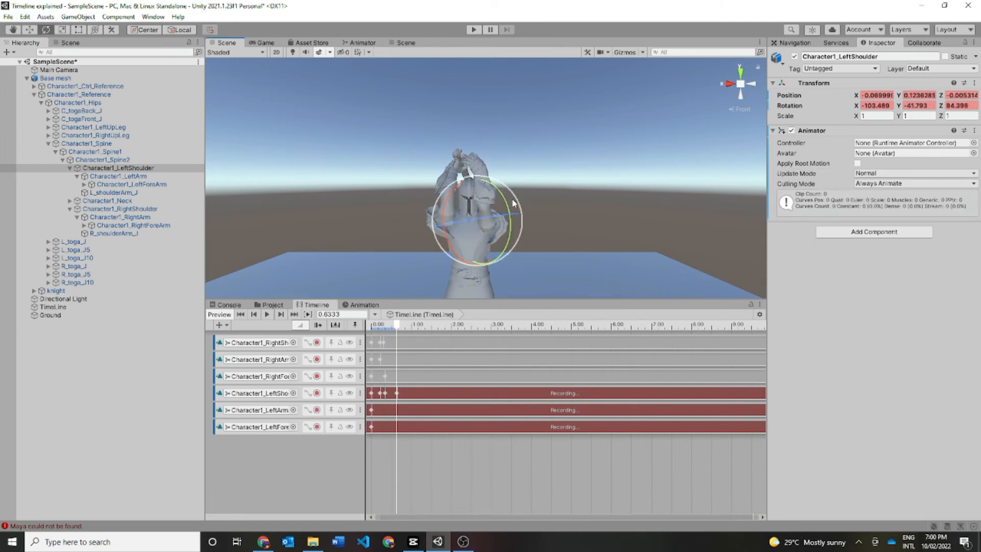
Play the swing from the start and examine both arms' pose from the side, back and front of the knight.
{"action": "mouse_move", "coordinate": [396, 325]}
{"action": "left_mouse_down"}
{"action": "mouse_move", "coordinate": [358, 329]}
{"action": "mouse_move", "coordinate": [396, 333]}
{"action": "left_mouse_up"}
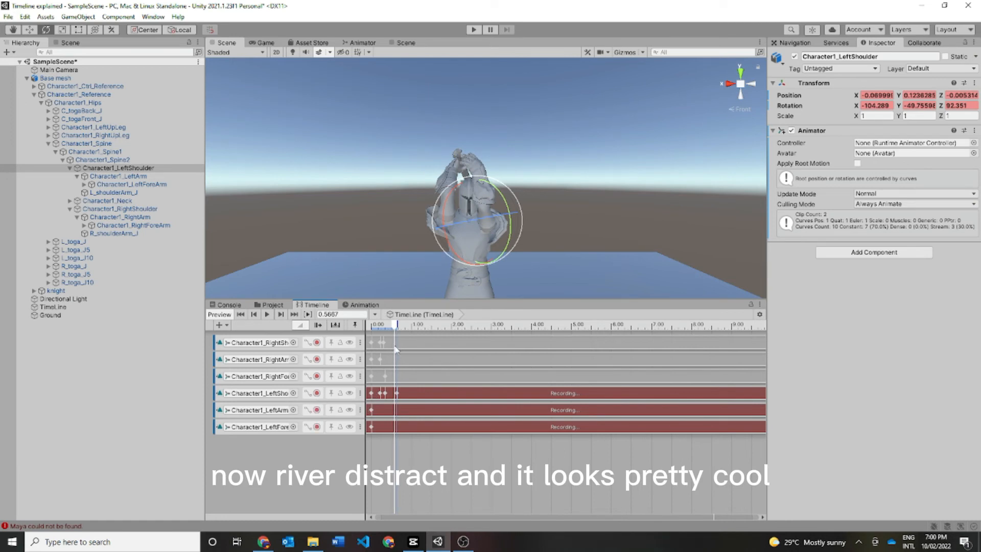
{"action": "left_click_drag", "start_coordinate": [393, 329], "coordinate": [337, 352]}
{"action": "left_click", "coordinate": [269, 314]}
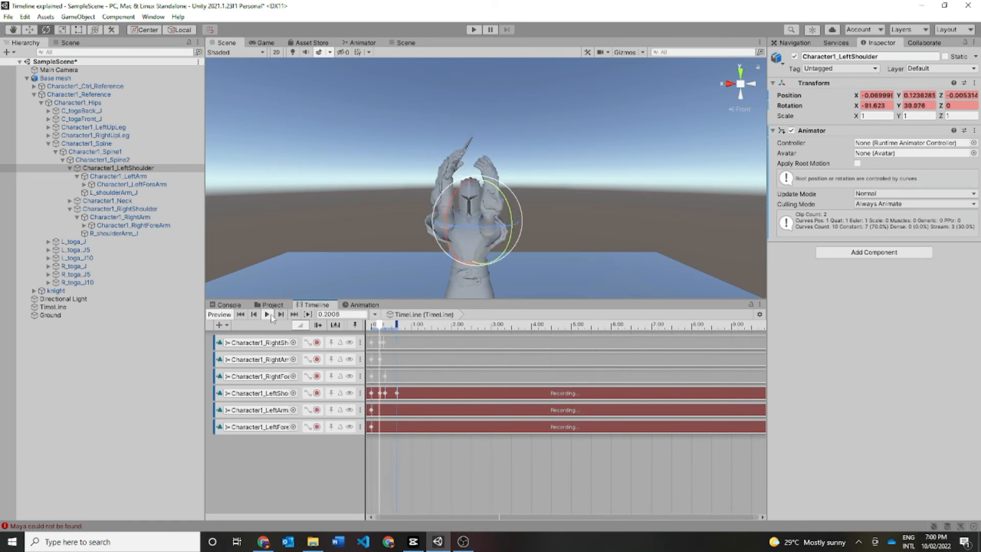
{"action": "left_click", "coordinate": [731, 84]}
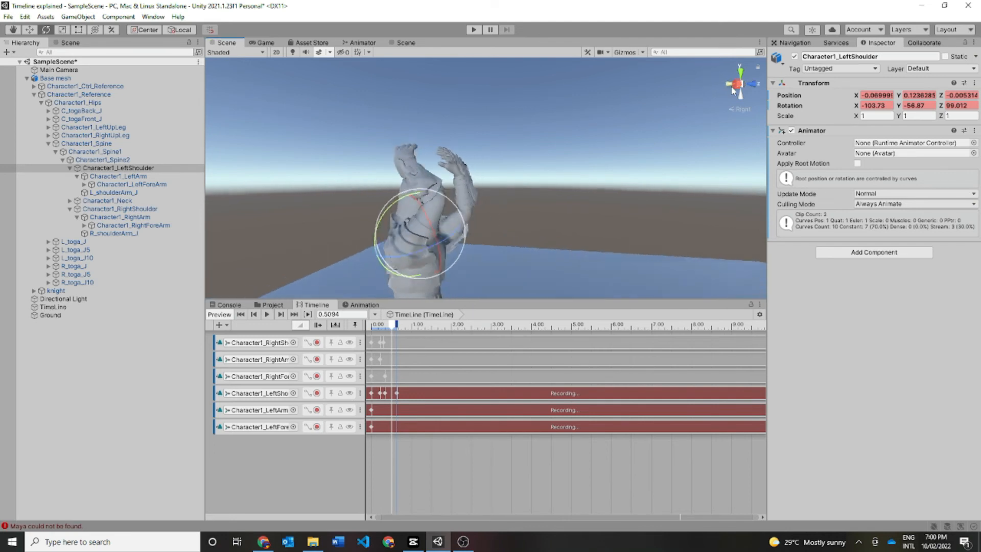
{"action": "left_click", "coordinate": [731, 84]}
{"action": "scroll", "coordinate": [590, 165], "scroll_direction": "down", "scroll_amount": 5}
{"action": "scroll", "coordinate": [655, 129], "scroll_direction": "up", "scroll_amount": 8}
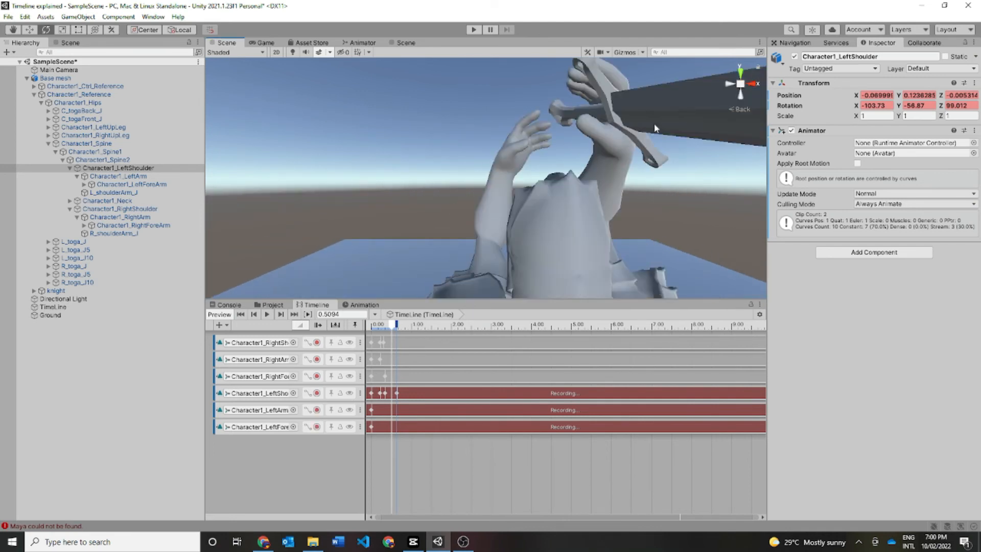
{"action": "left_click", "coordinate": [730, 86]}
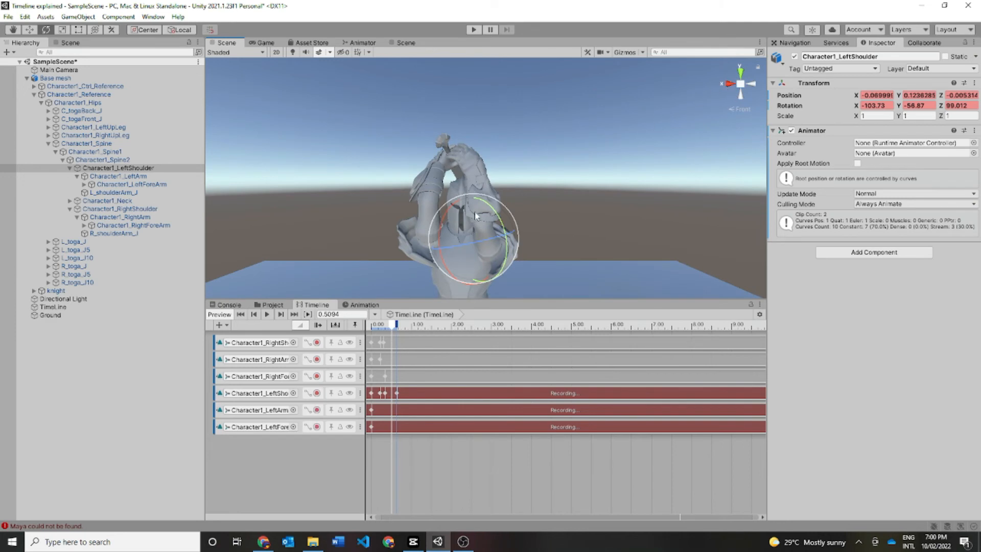
{"action": "scroll", "coordinate": [463, 208], "scroll_direction": "down", "scroll_amount": 4}
{"action": "scroll", "coordinate": [463, 208], "scroll_direction": "up", "scroll_amount": 2}
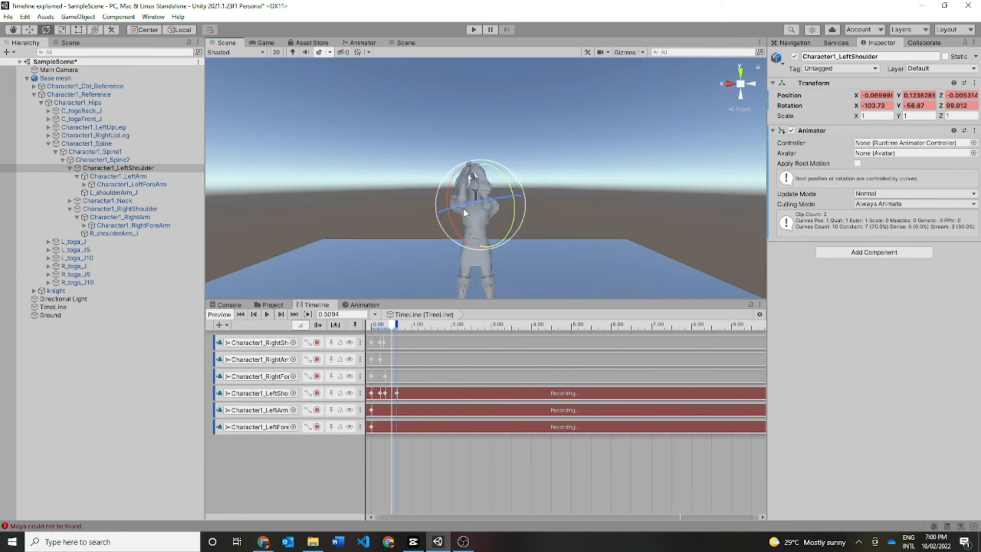
{"action": "scroll", "coordinate": [463, 208], "scroll_direction": "up", "scroll_amount": 1}
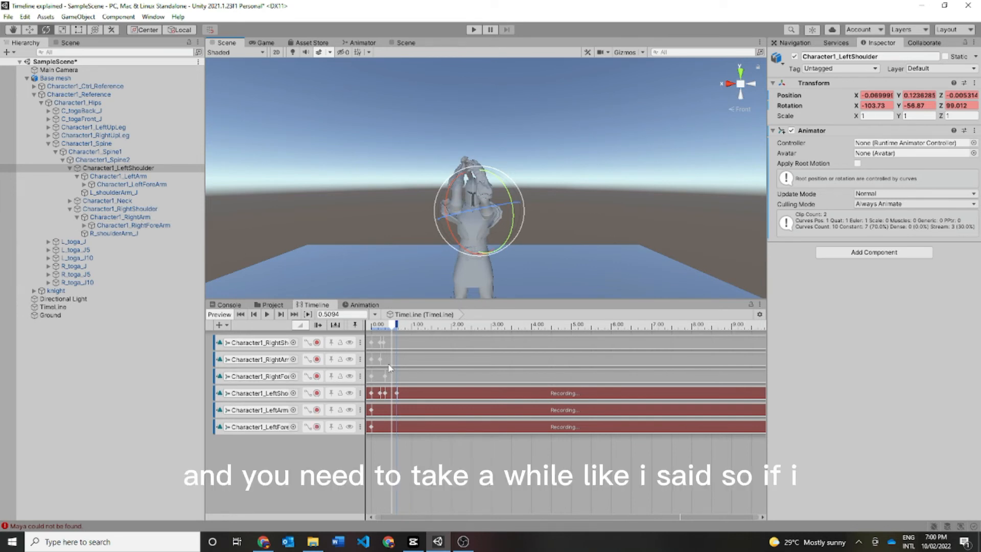
Enable recording on the Character1_RightShoulder, Character1_RightArm and Character1_RightForeArm tracks.
{"action": "left_click", "coordinate": [317, 376]}
{"action": "left_click", "coordinate": [317, 359]}
{"action": "left_click", "coordinate": [317, 343]}
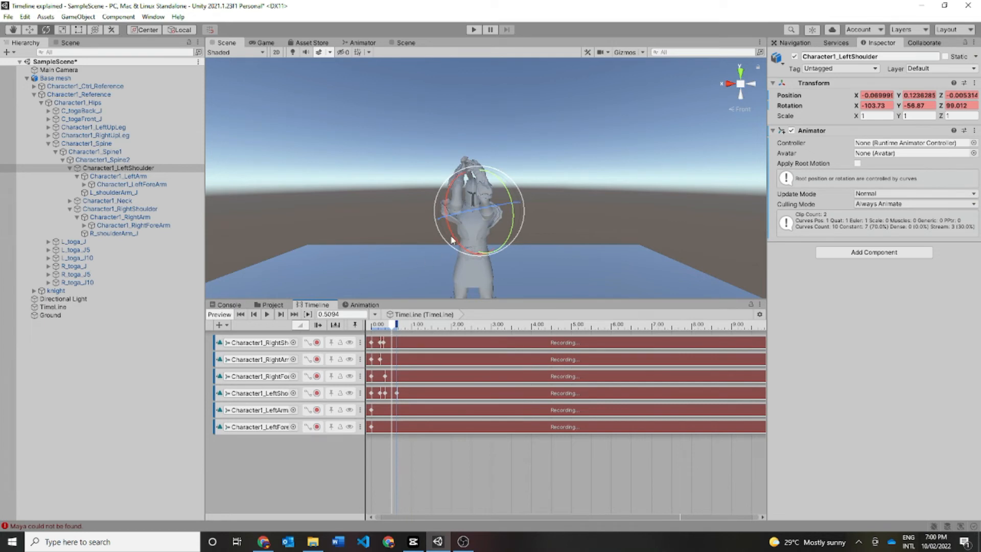
Try a lowered swing pose at 1.4833 with Character1_RightShoulder at about (-185, 167, -185) and Character1_LeftShoulder at about (-206, -143, 169).
{"action": "left_click_drag", "start_coordinate": [388, 332], "coordinate": [433, 329]}
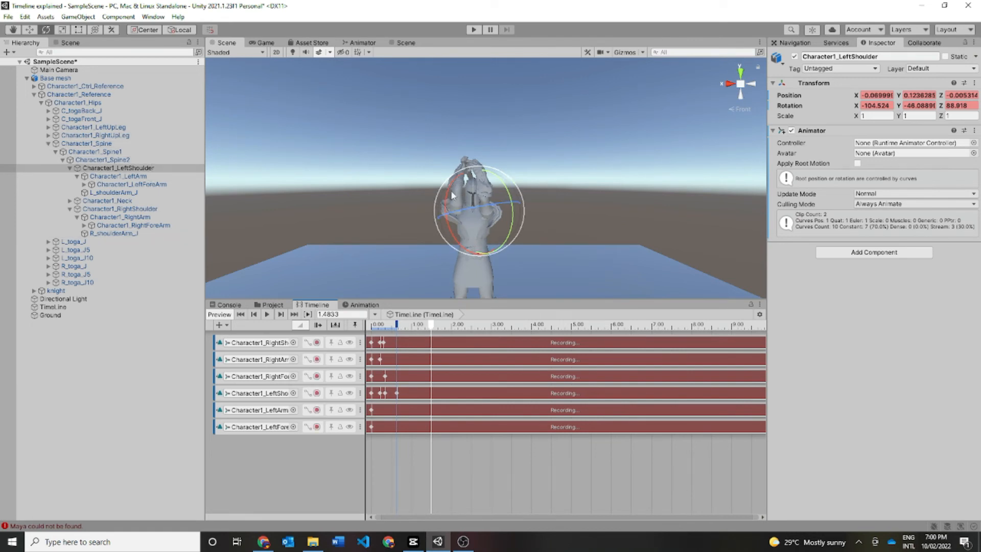
{"action": "left_click_drag", "start_coordinate": [454, 193], "coordinate": [507, 198]}
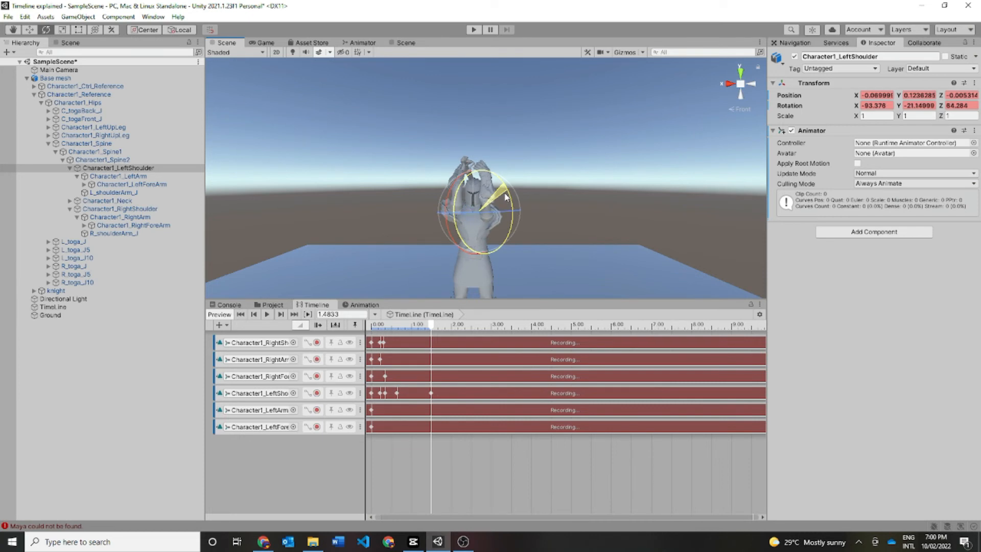
{"action": "left_click_drag", "start_coordinate": [505, 197], "coordinate": [499, 194]}
{"action": "left_click", "coordinate": [120, 209]}
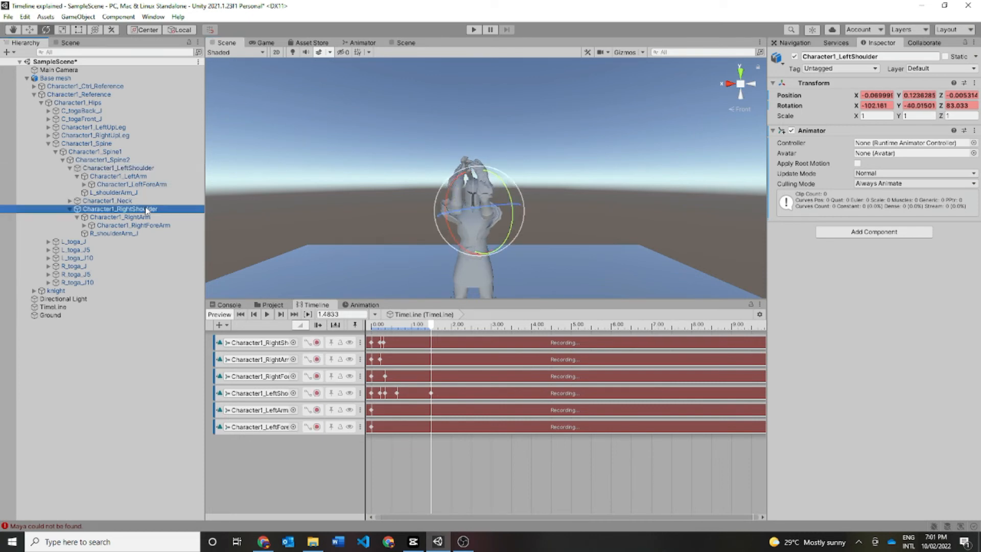
{"action": "left_click_drag", "start_coordinate": [476, 199], "coordinate": [444, 364]}
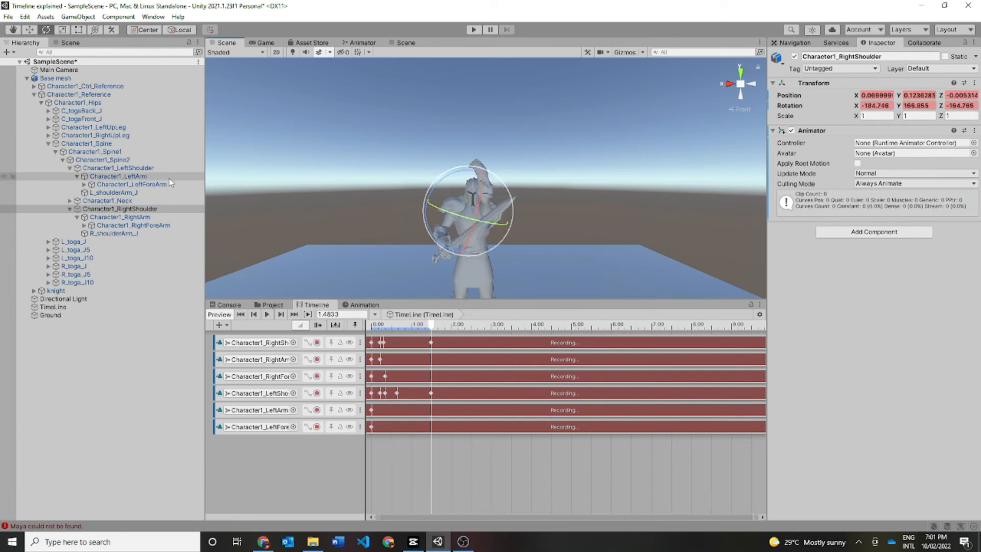
{"action": "left_click", "coordinate": [118, 169]}
{"action": "left_click_drag", "start_coordinate": [517, 200], "coordinate": [455, 256]}
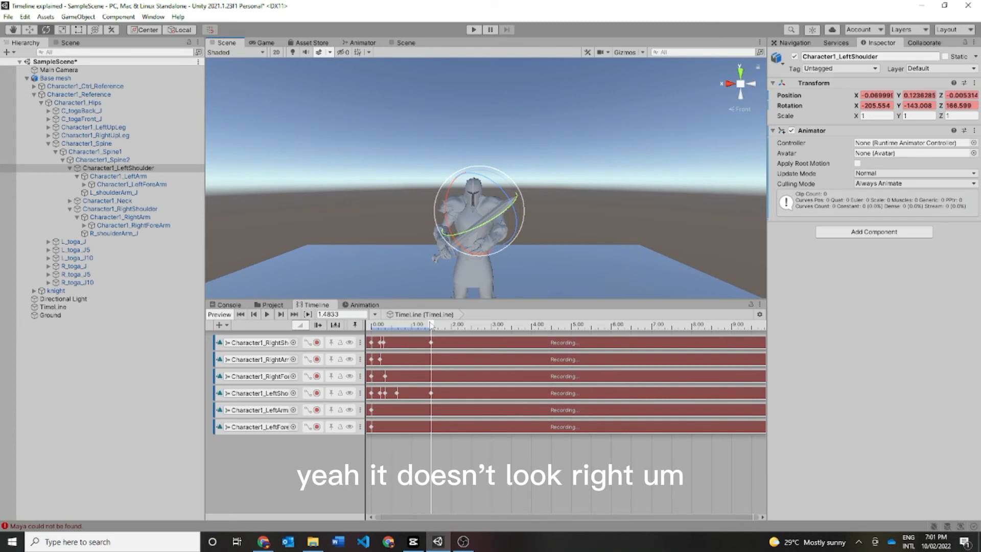
{"action": "left_click_drag", "start_coordinate": [431, 326], "coordinate": [372, 326]}
{"action": "left_click", "coordinate": [267, 314]}
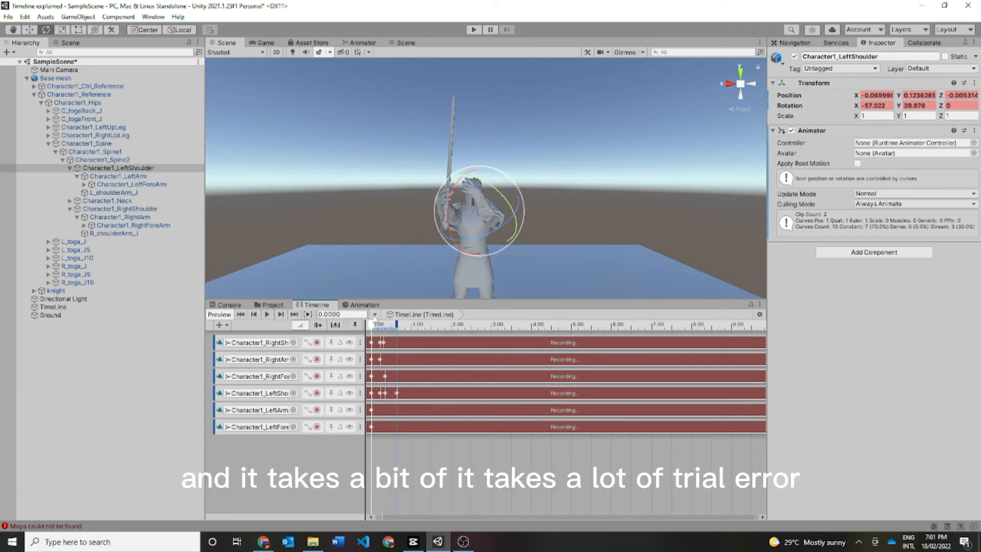
Key Character1_LeftShoulder at 0.8500, rotated in the side view to about (-105, -46, 78).
{"action": "left_click_drag", "start_coordinate": [372, 329], "coordinate": [405, 329]}
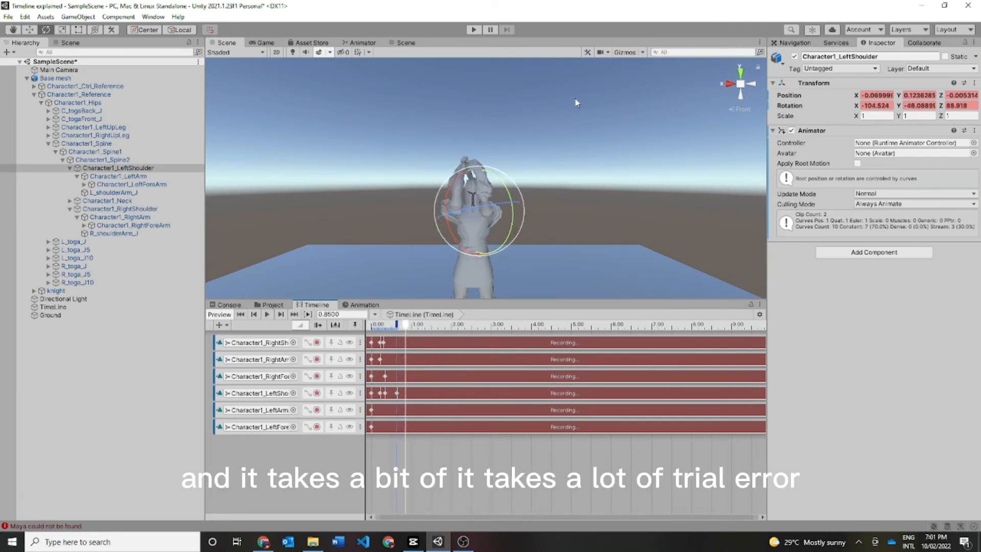
{"action": "left_click", "coordinate": [727, 85]}
{"action": "left_click", "coordinate": [722, 88]}
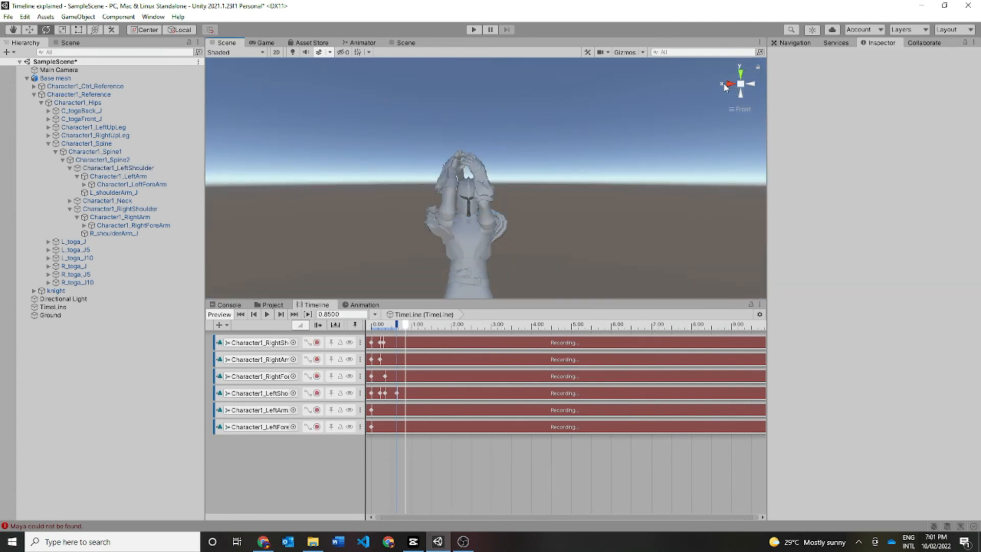
{"action": "scroll", "coordinate": [437, 197], "scroll_direction": "down", "scroll_amount": 5}
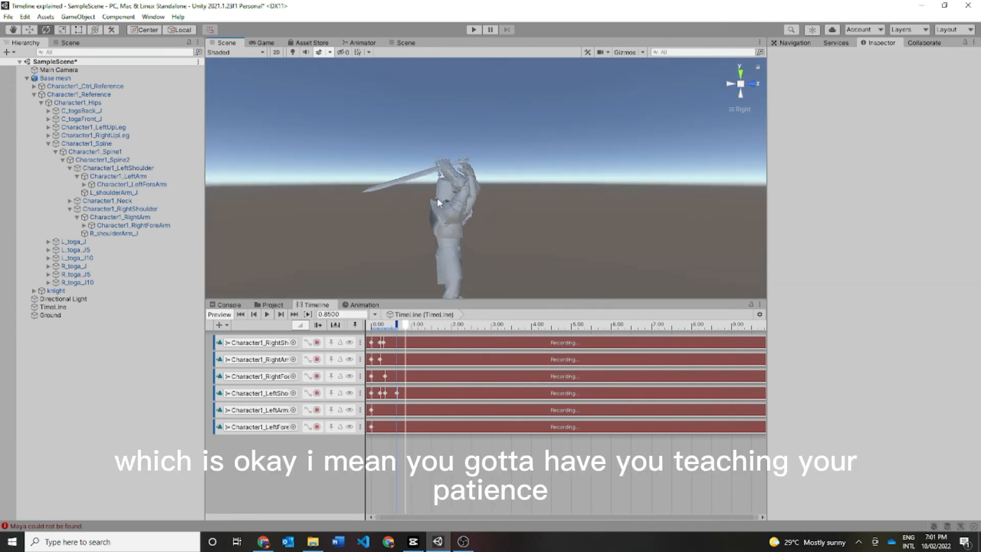
{"action": "scroll", "coordinate": [439, 200], "scroll_direction": "up", "scroll_amount": 3}
{"action": "left_click", "coordinate": [476, 179]}
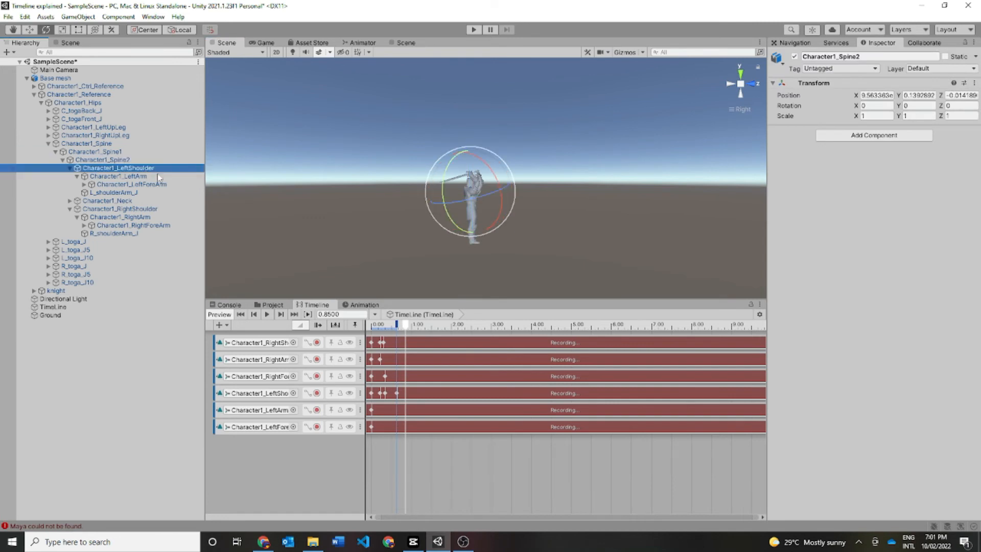
{"action": "mouse_move", "coordinate": [490, 210]}
{"action": "left_mouse_down"}
{"action": "mouse_move", "coordinate": [477, 198]}
{"action": "mouse_move", "coordinate": [492, 198]}
{"action": "left_mouse_up"}
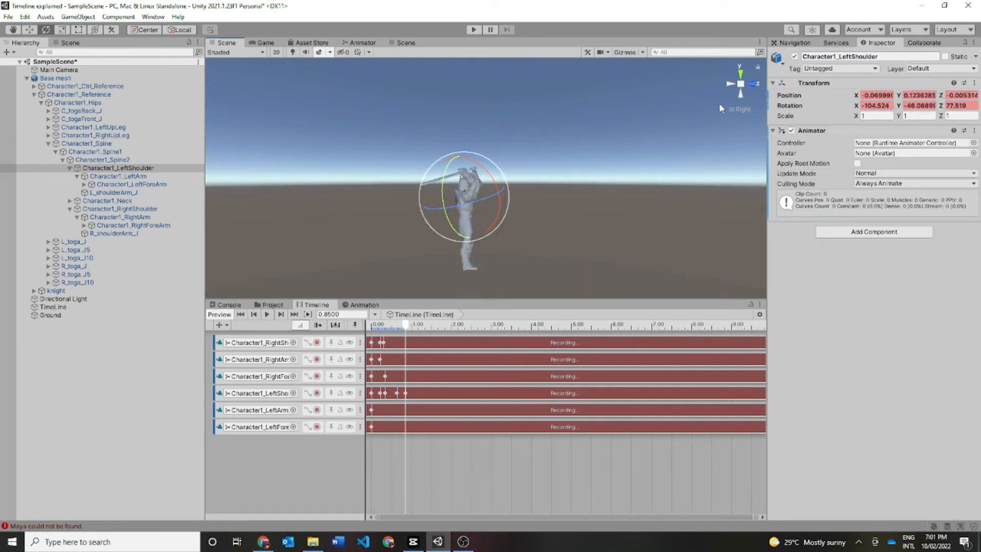
{"action": "left_click", "coordinate": [749, 86]}
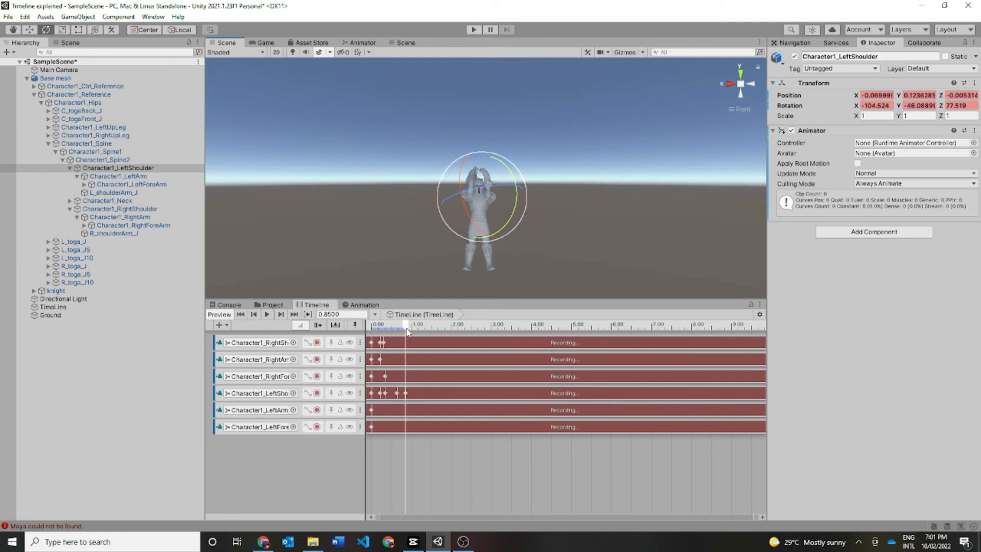
Key Character1_LeftShoulder at 1.4333, swinging the left arm down in front of the knight to about (-184, -170, 213).
{"action": "left_click_drag", "start_coordinate": [408, 330], "coordinate": [429, 327]}
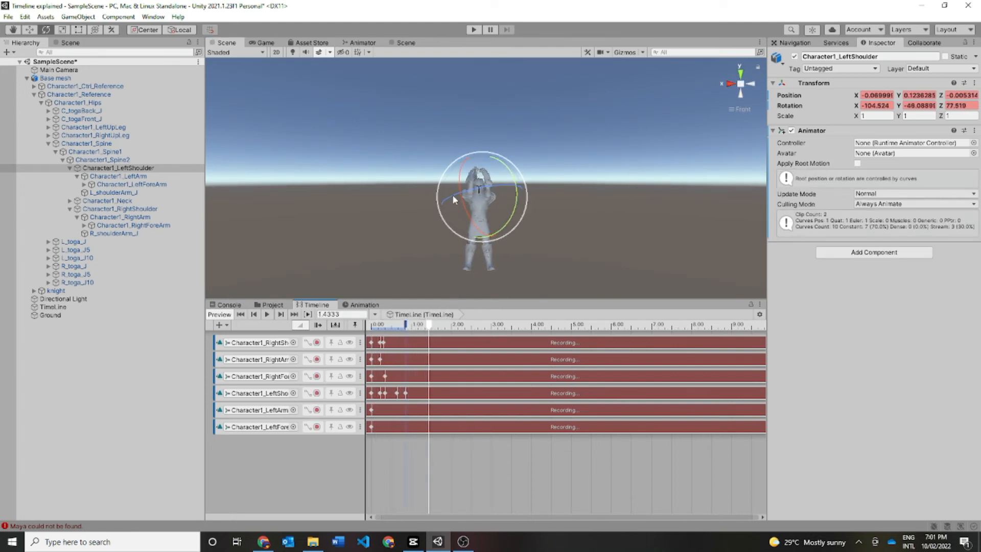
{"action": "left_click", "coordinate": [735, 86]}
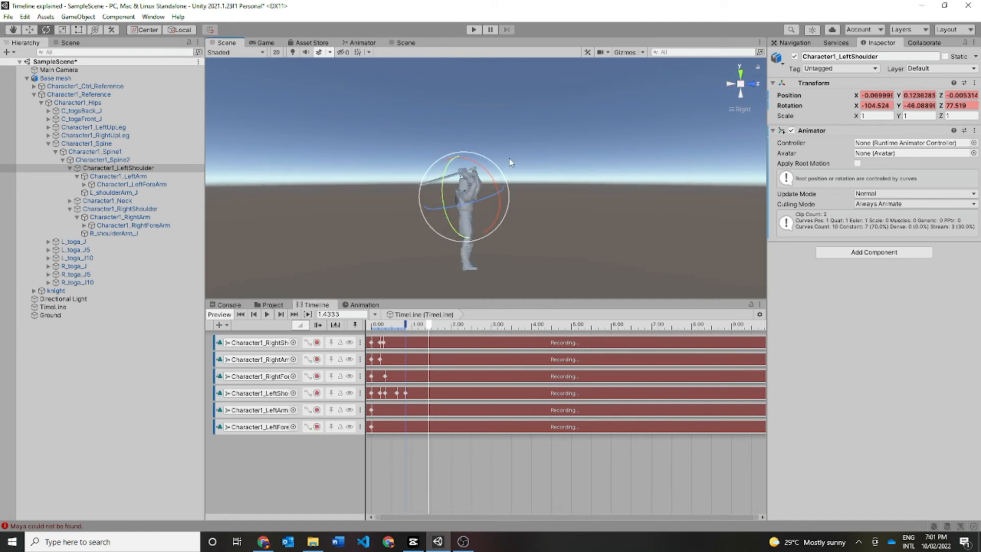
{"action": "left_click_drag", "start_coordinate": [510, 163], "coordinate": [557, 325]}
Key Character1_RightShoulder at 1.4333, bringing the sword arm forward and down to a rotation of about (-49, 2, -22).
{"action": "left_click", "coordinate": [123, 209]}
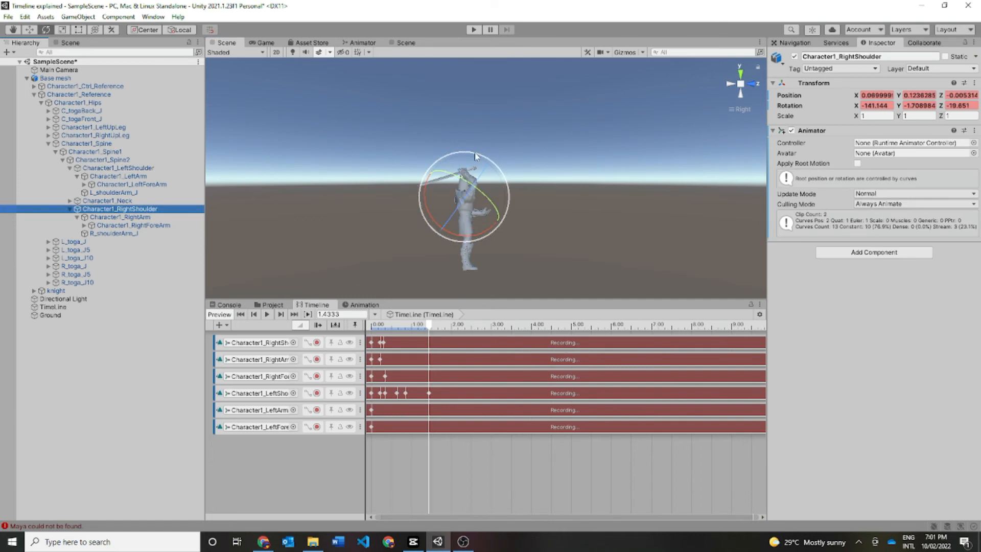
{"action": "left_click_drag", "start_coordinate": [475, 156], "coordinate": [595, 326]}
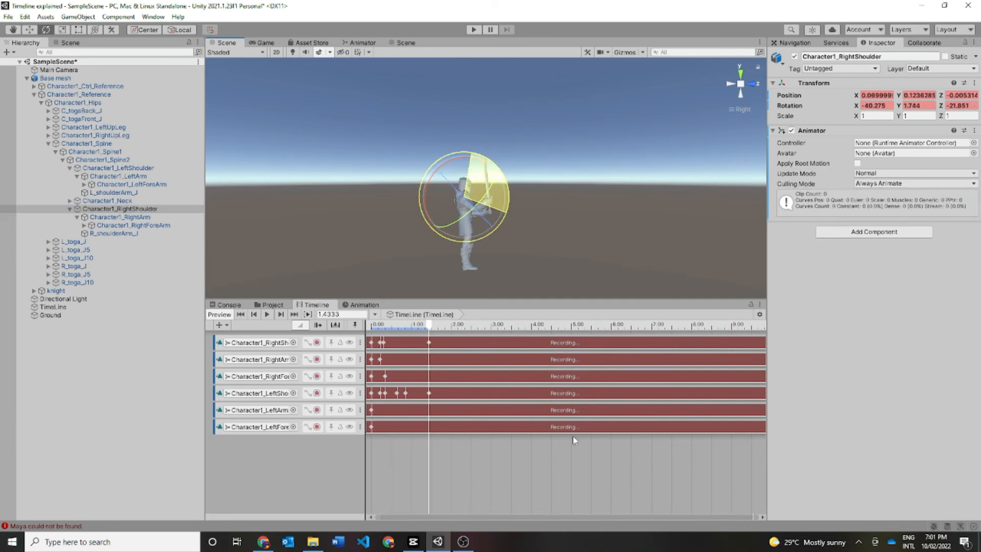
{"action": "left_click_drag", "start_coordinate": [574, 439], "coordinate": [597, 365]}
{"action": "left_click", "coordinate": [729, 85]}
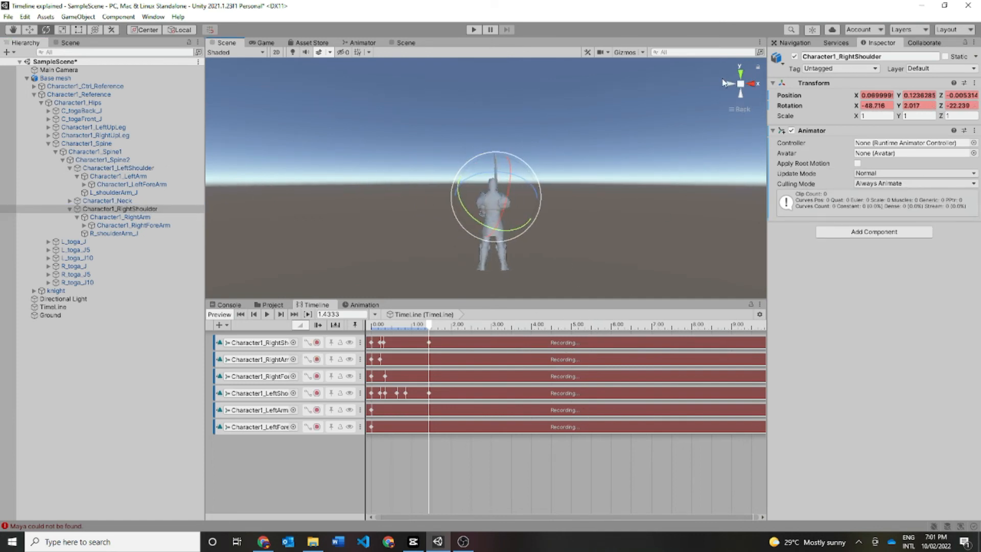
{"action": "left_click", "coordinate": [730, 85]}
{"action": "left_click", "coordinate": [729, 85]}
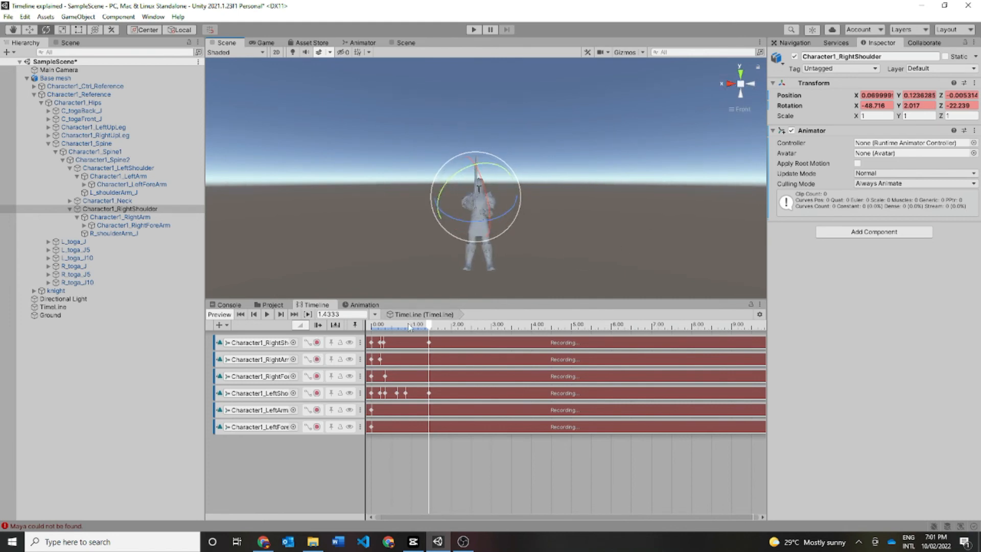
Play the swing from the start of the timeline in the front view.
{"action": "left_click_drag", "start_coordinate": [430, 327], "coordinate": [316, 329]}
{"action": "left_click", "coordinate": [267, 315]}
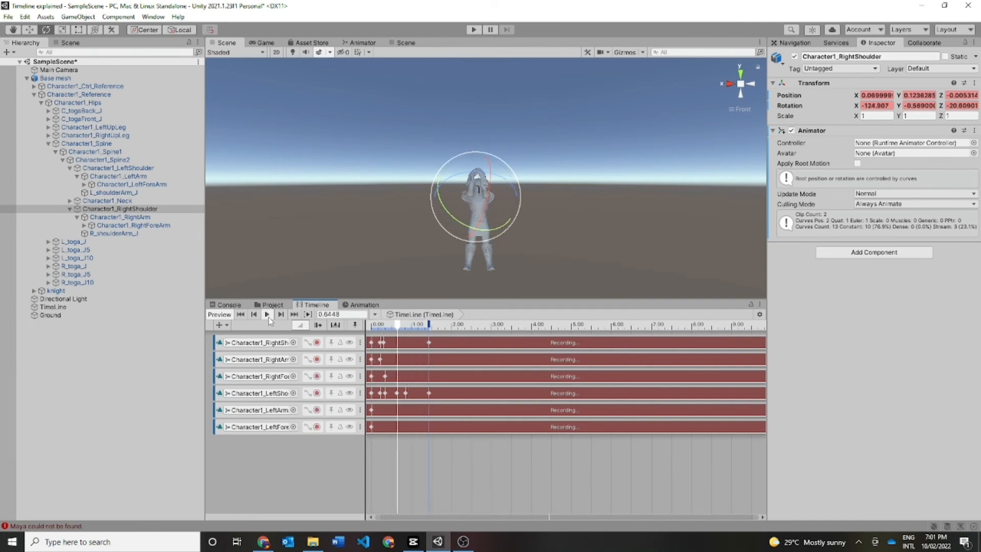
{"action": "key", "text": "space"}
Move the last recorded key earlier in both shoulder clips, to about 0:58 for Character1_RightShoulder and 0:56 for Character1_LeftShoulder.
{"action": "double_click", "coordinate": [447, 344]}
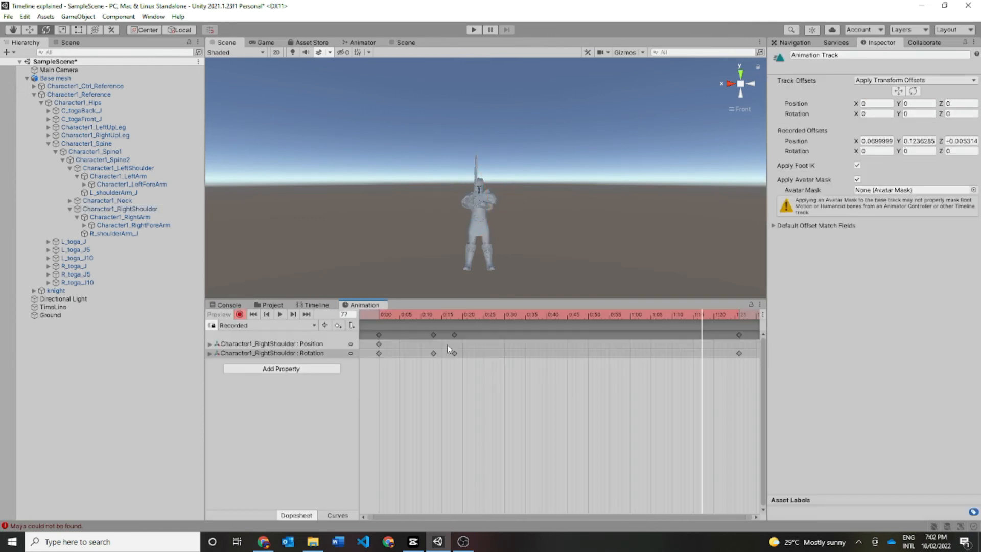
{"action": "left_click_drag", "start_coordinate": [739, 335], "coordinate": [623, 336]}
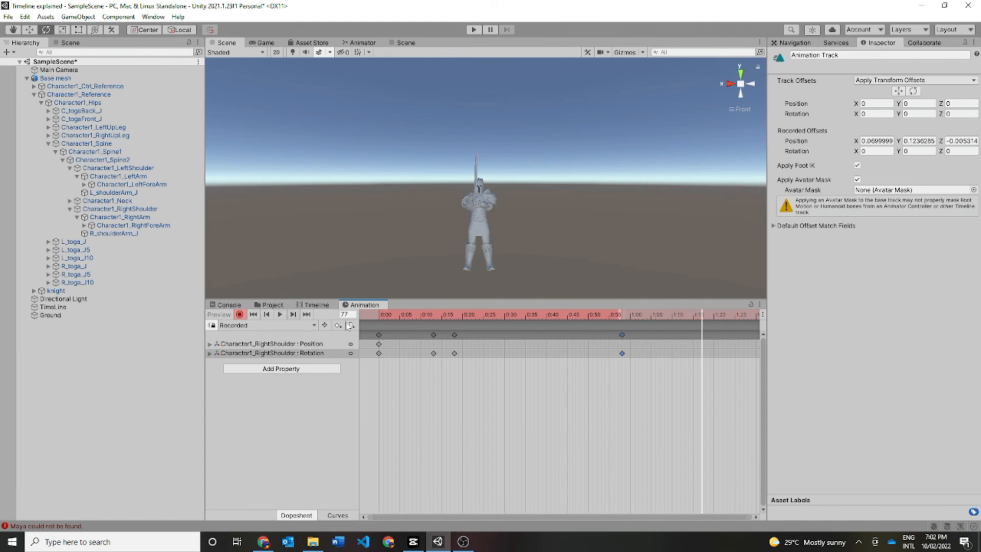
{"action": "left_click", "coordinate": [318, 305]}
{"action": "double_click", "coordinate": [438, 394]}
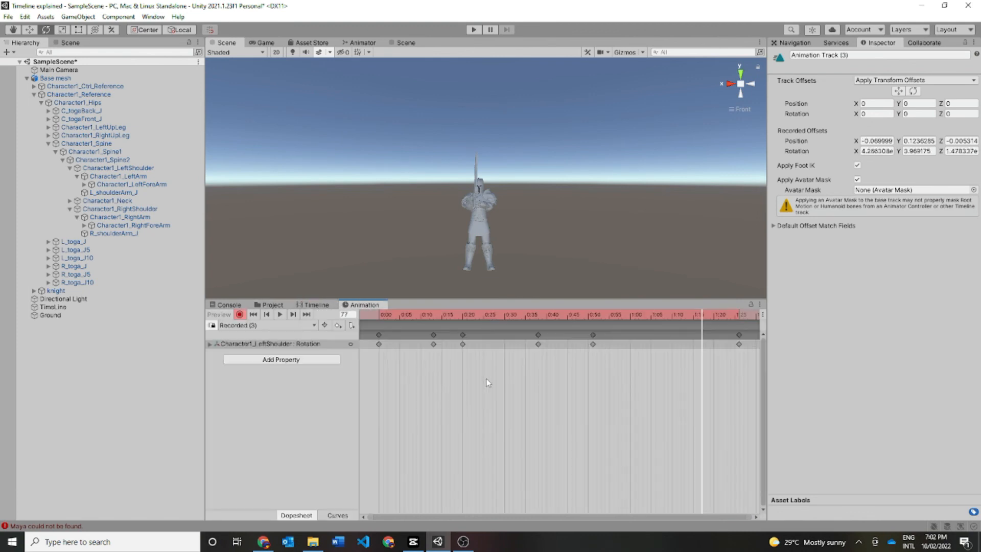
{"action": "left_click_drag", "start_coordinate": [739, 340], "coordinate": [615, 335]}
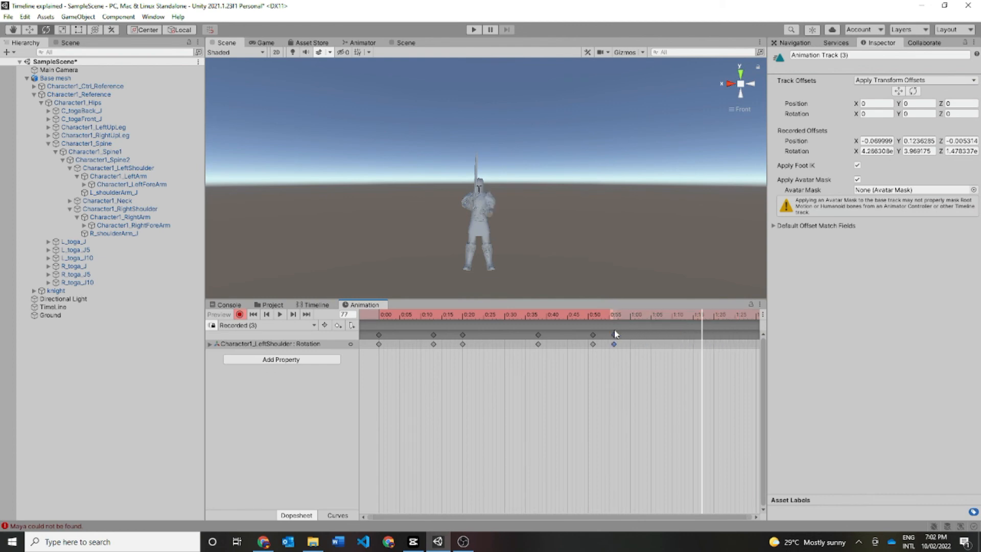
Play the recorded left shoulder clip to check the retimed swing, and return to the timeline tracks.
{"action": "left_click", "coordinate": [279, 314]}
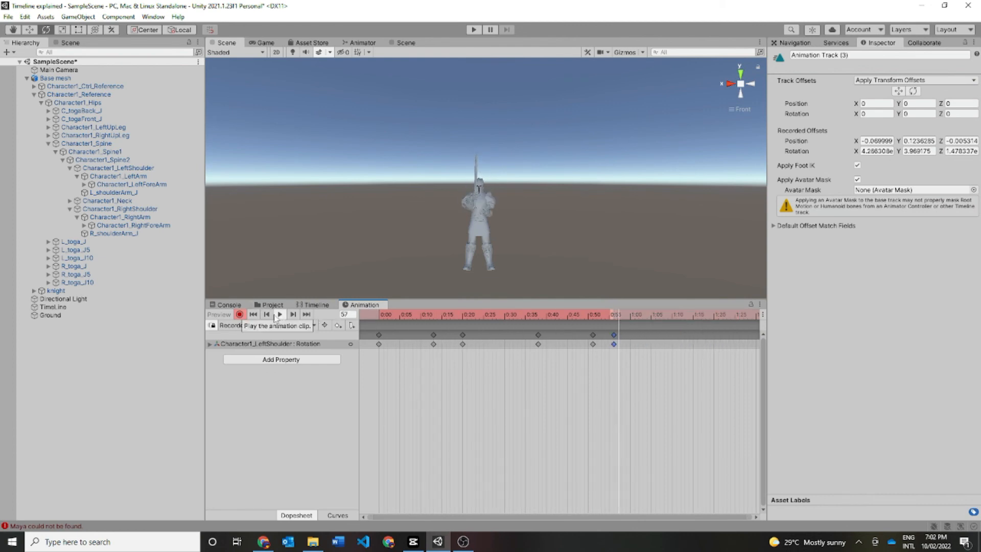
{"action": "left_click", "coordinate": [279, 315]}
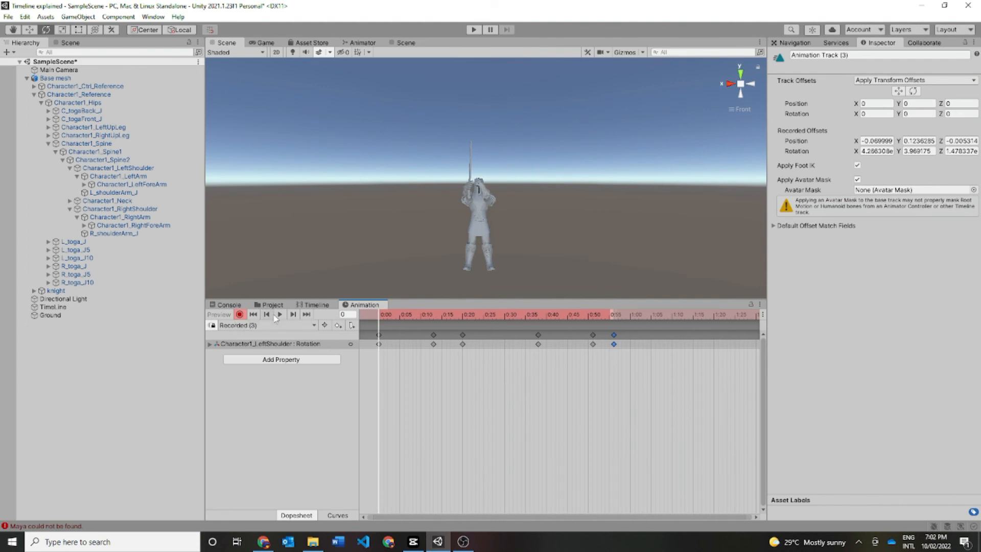
{"action": "left_click", "coordinate": [279, 315]}
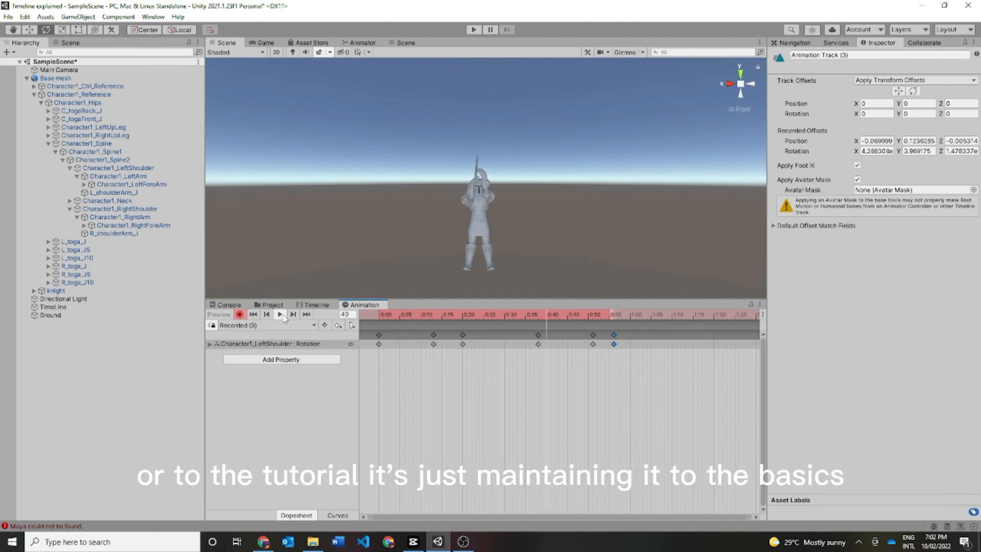
{"action": "left_click", "coordinate": [280, 315]}
{"action": "left_click", "coordinate": [307, 305]}
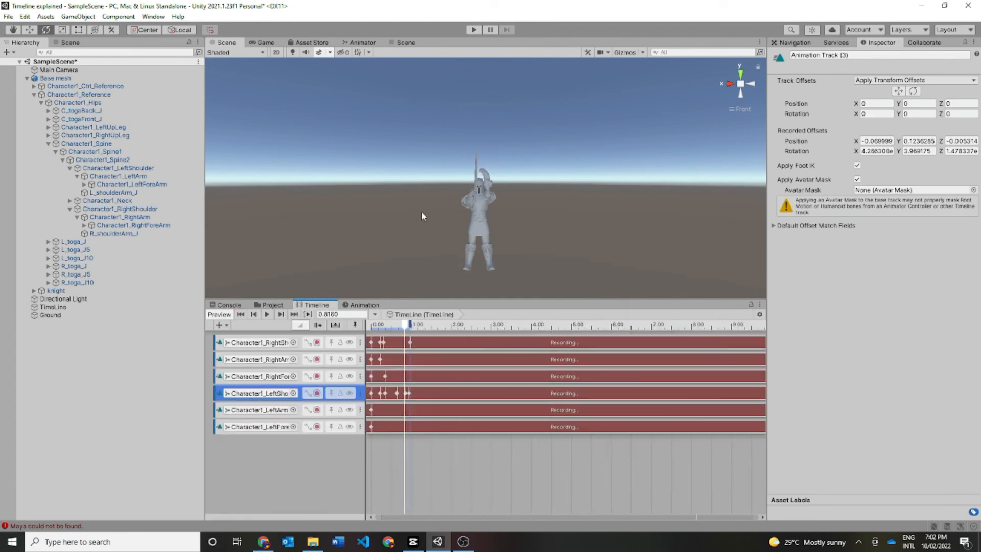
Key Character1_RightArm at 1.1333, rotating the sword arm downward.
{"action": "scroll", "coordinate": [449, 197], "scroll_direction": "up", "scroll_amount": 8}
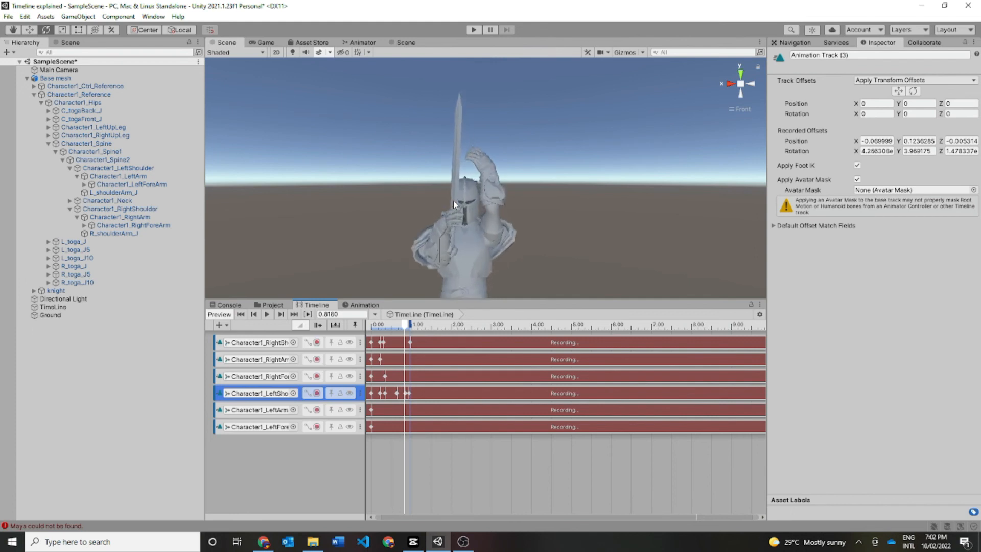
{"action": "scroll", "coordinate": [453, 201], "scroll_direction": "down", "scroll_amount": 2}
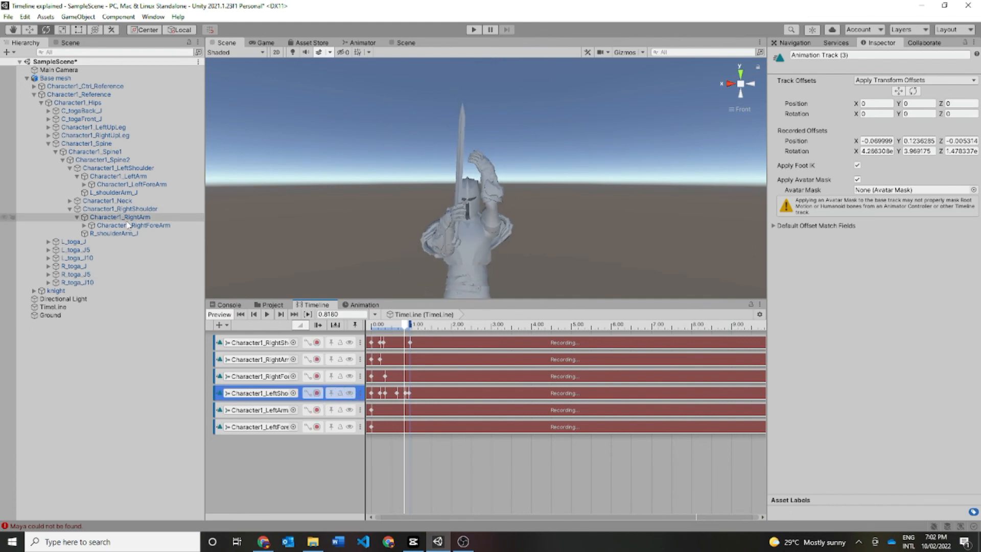
{"action": "left_click", "coordinate": [120, 217]}
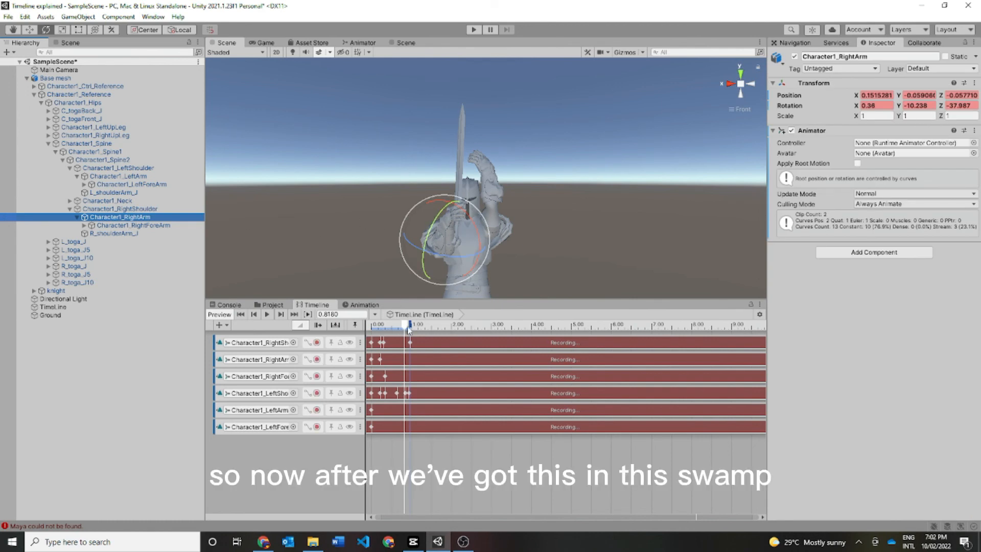
{"action": "left_click_drag", "start_coordinate": [406, 326], "coordinate": [419, 327]}
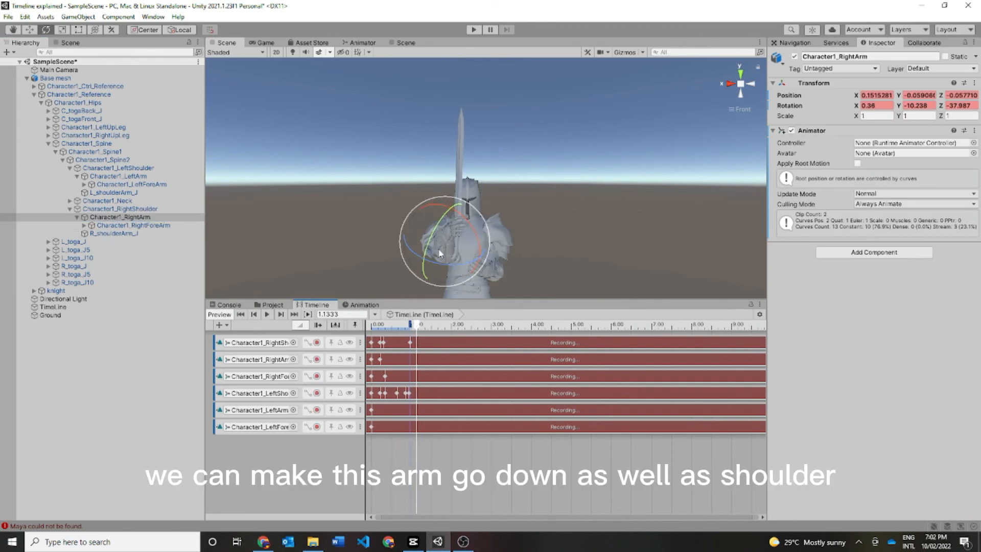
{"action": "left_click_drag", "start_coordinate": [435, 239], "coordinate": [426, 270]}
Key Character1_RightShoulder and Character1_RightForeArm at 1.1333 so the sword drops low in front of the knight.
{"action": "left_click", "coordinate": [147, 210]}
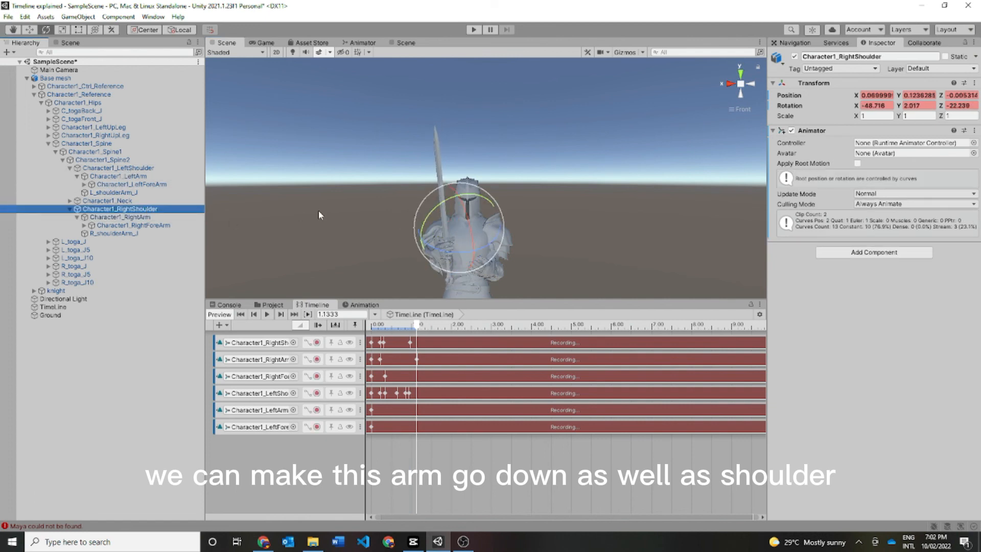
{"action": "left_click_drag", "start_coordinate": [461, 203], "coordinate": [443, 300]}
{"action": "left_click", "coordinate": [165, 226]}
{"action": "left_click", "coordinate": [452, 209]}
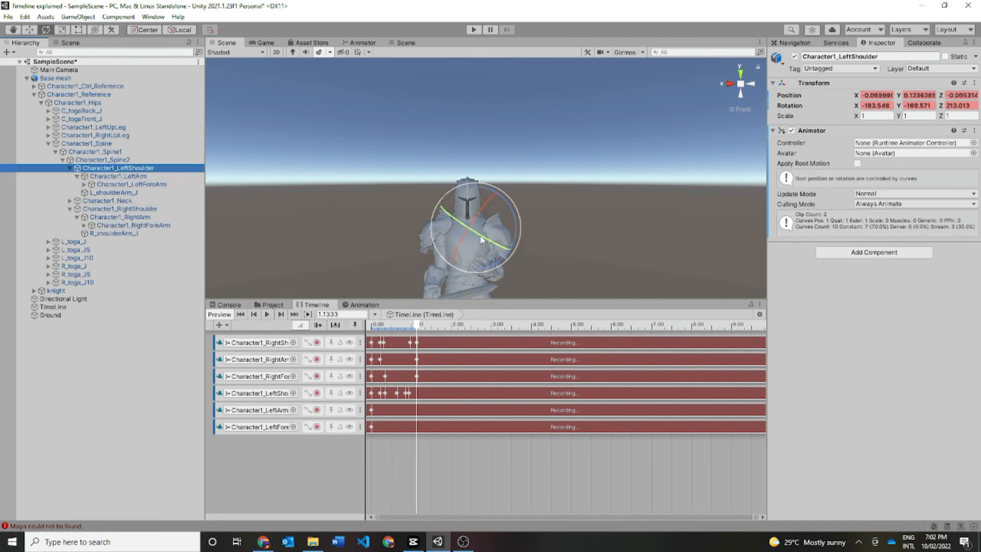
Key Character1_LeftShoulder and Character1_LeftArm at 1.1333, lowering the left arm with Character1_LeftArm rotated to about (19, 35, 9).
{"action": "left_click", "coordinate": [489, 249]}
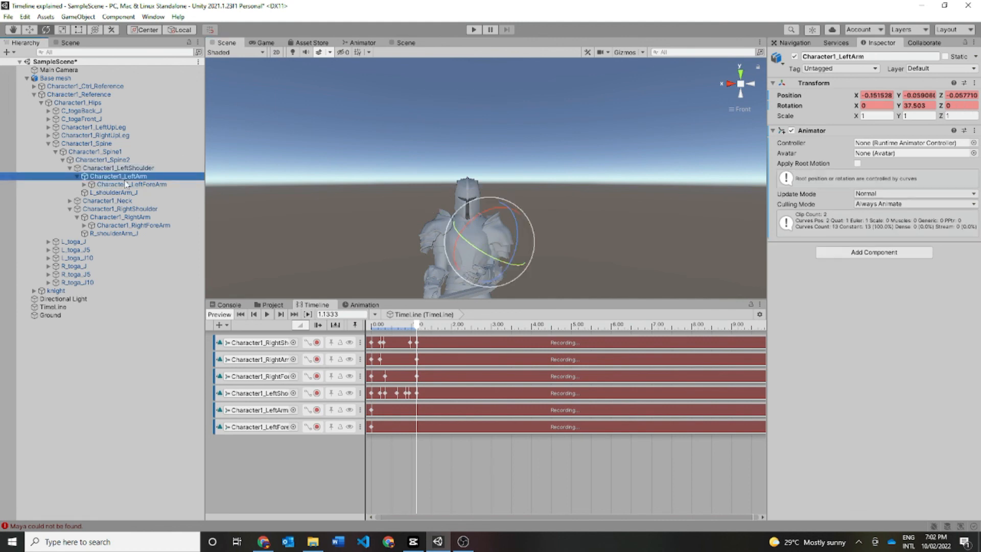
{"action": "left_click_drag", "start_coordinate": [489, 249], "coordinate": [481, 271]}
{"action": "scroll", "coordinate": [393, 230], "scroll_direction": "down", "scroll_amount": 5}
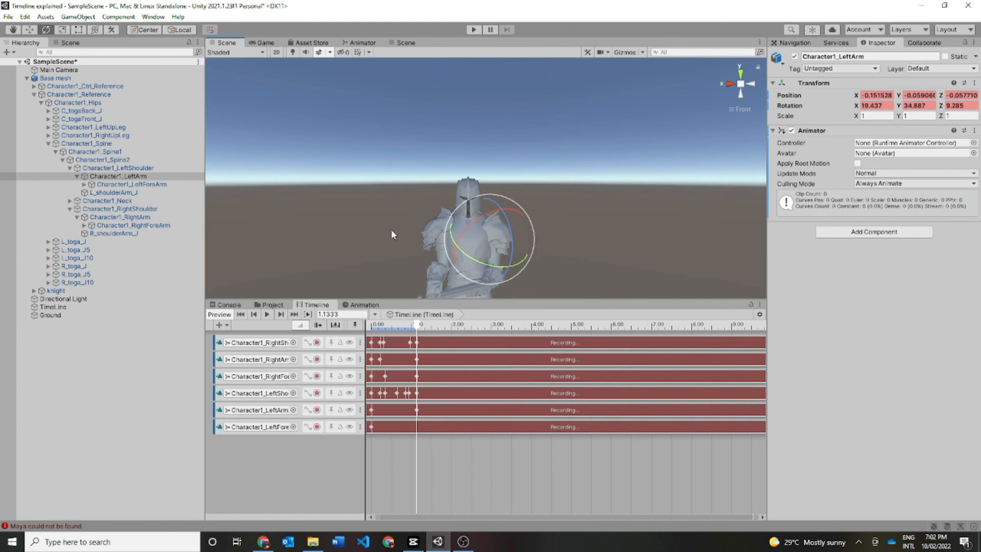
Play the full swing from the start and examine the lowered sword pose from the side, back and front.
{"action": "left_click_drag", "start_coordinate": [421, 332], "coordinate": [252, 325]}
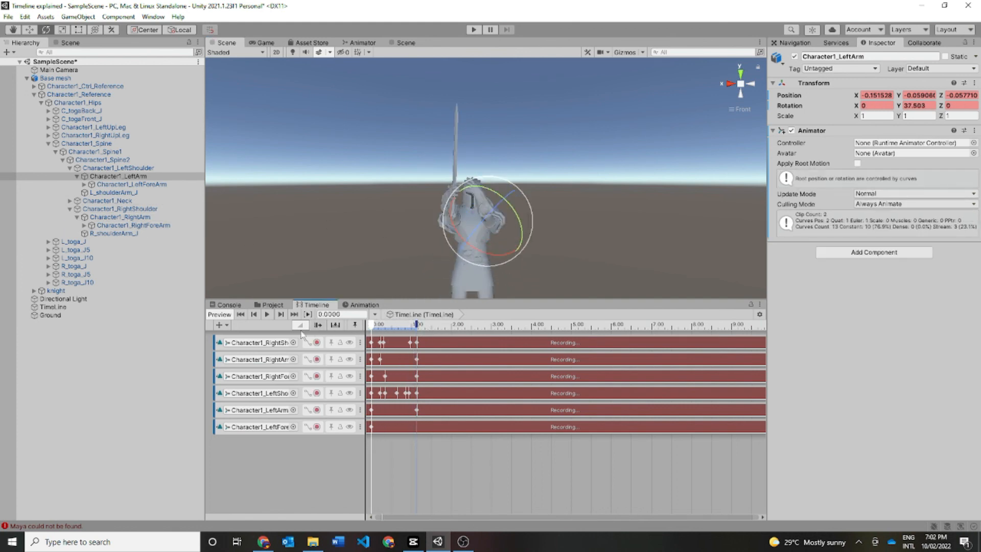
{"action": "left_click", "coordinate": [268, 315]}
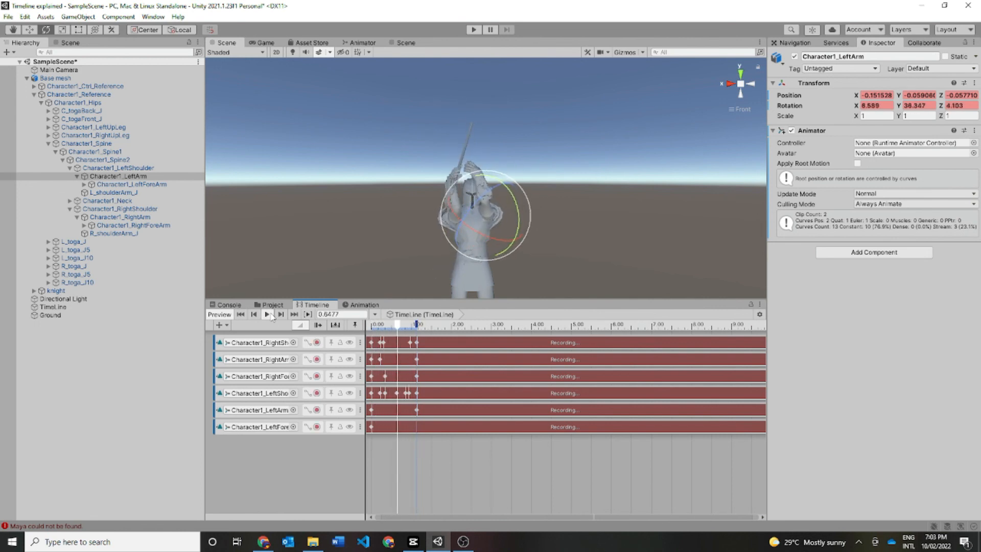
{"action": "left_click", "coordinate": [732, 84]}
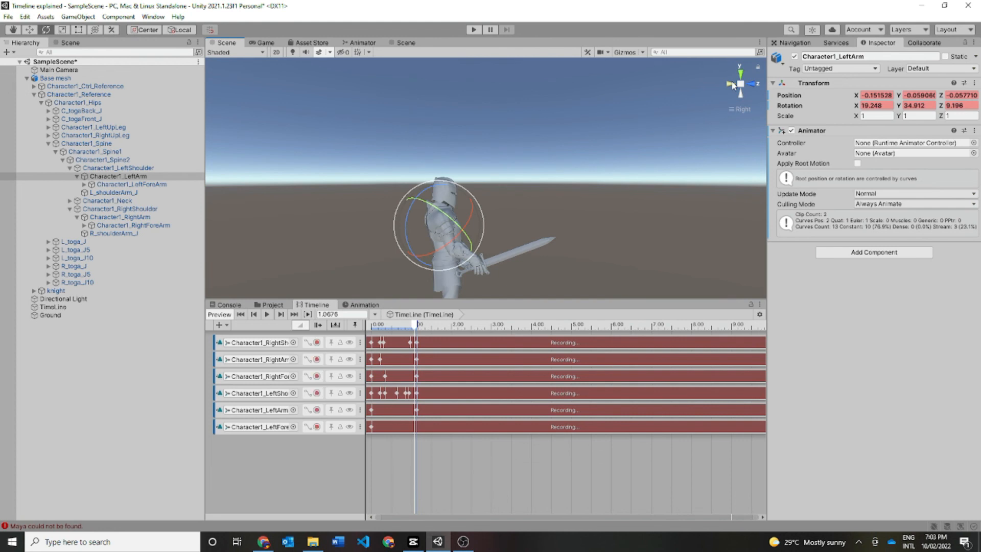
{"action": "left_click", "coordinate": [732, 86]}
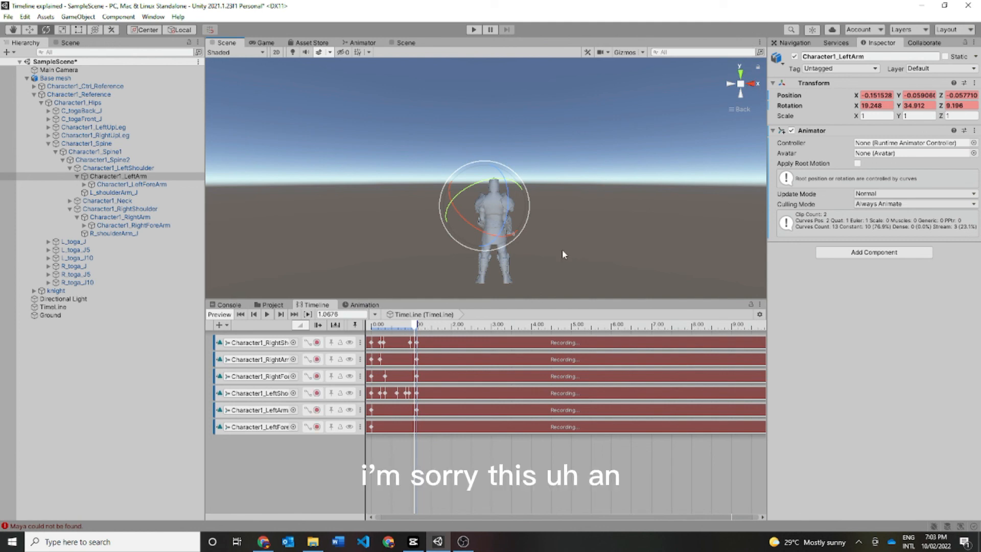
{"action": "scroll", "coordinate": [529, 191], "scroll_direction": "up", "scroll_amount": 4}
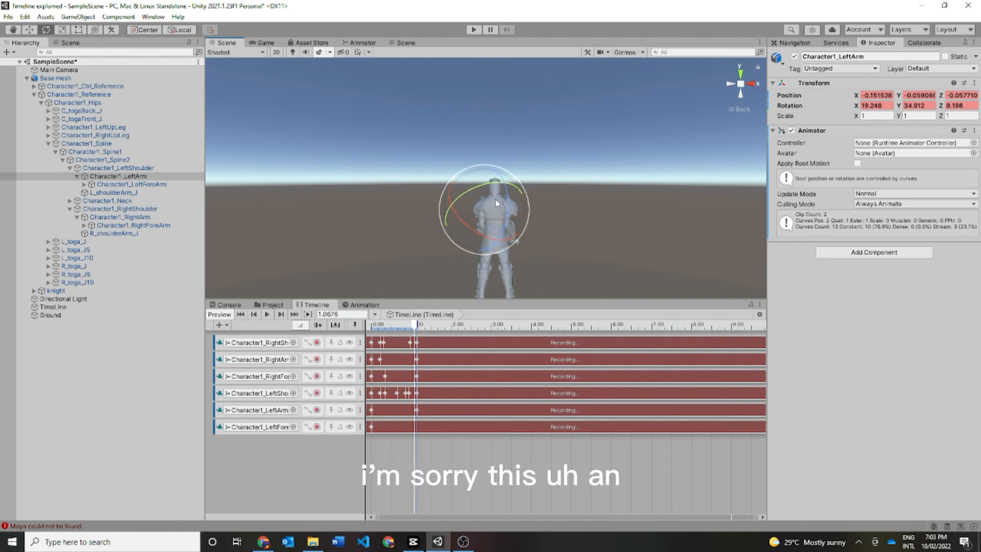
{"action": "left_click", "coordinate": [733, 88]}
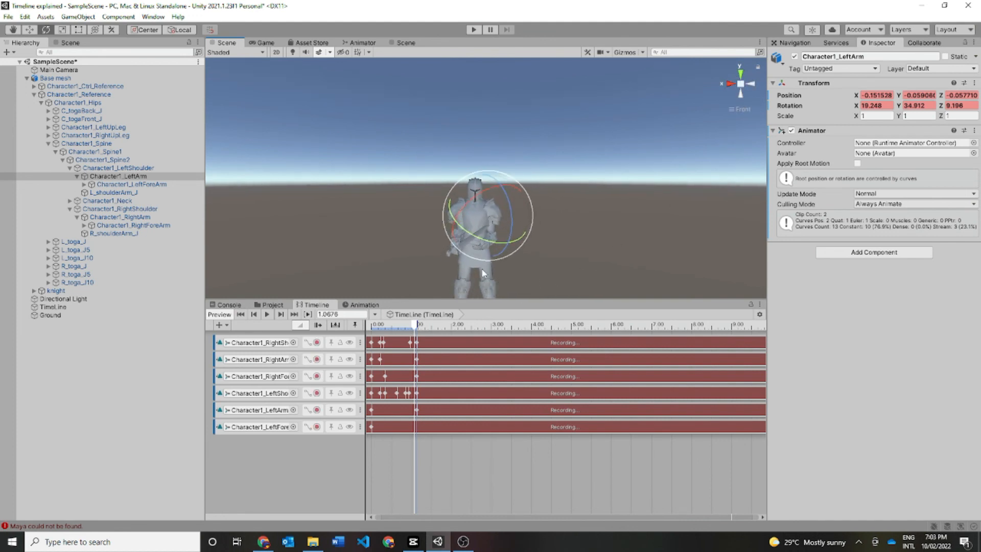
{"action": "scroll", "coordinate": [501, 268], "scroll_direction": "down", "scroll_amount": 3}
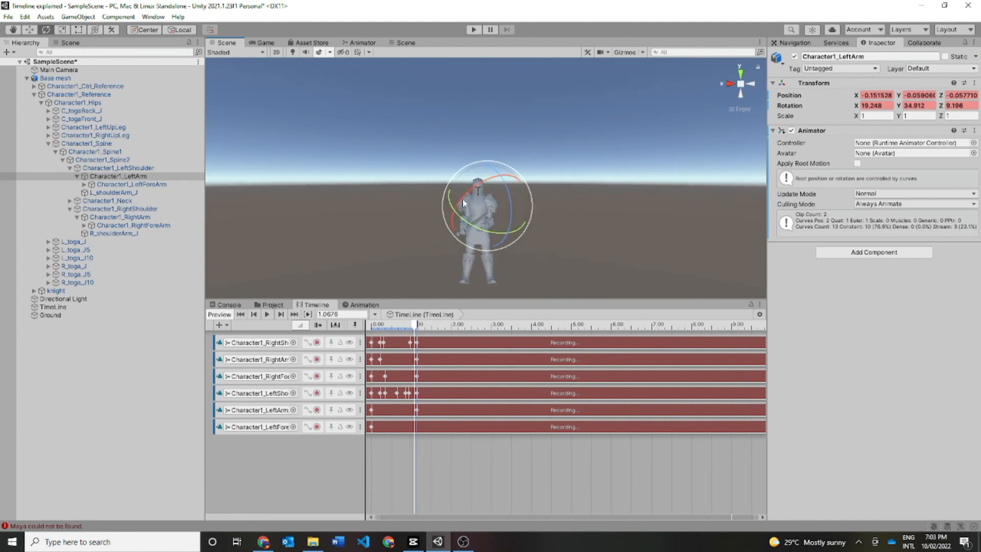
{"action": "scroll", "coordinate": [382, 214], "scroll_direction": "up", "scroll_amount": 5}
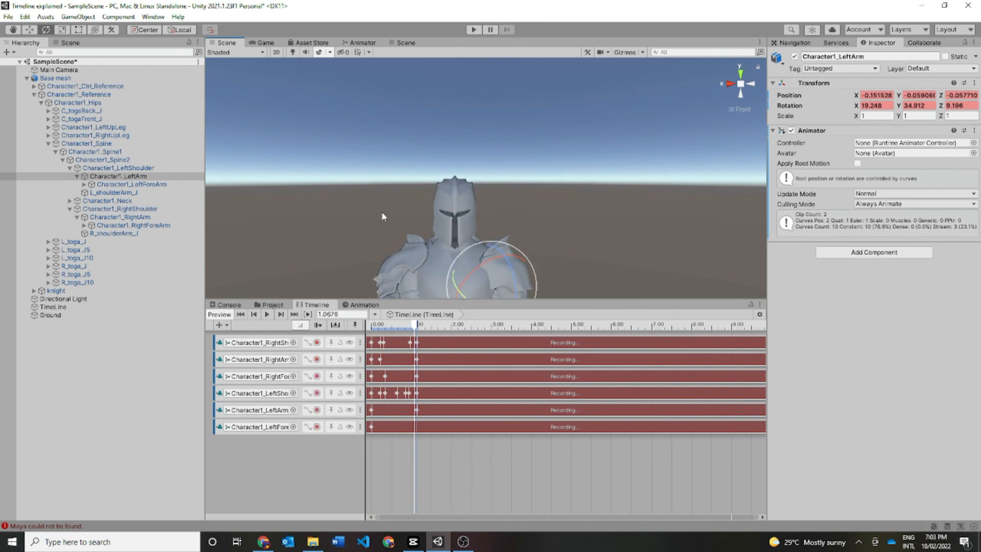
{"action": "scroll", "coordinate": [381, 213], "scroll_direction": "up", "scroll_amount": 3}
{"action": "scroll", "coordinate": [382, 211], "scroll_direction": "down", "scroll_amount": 6}
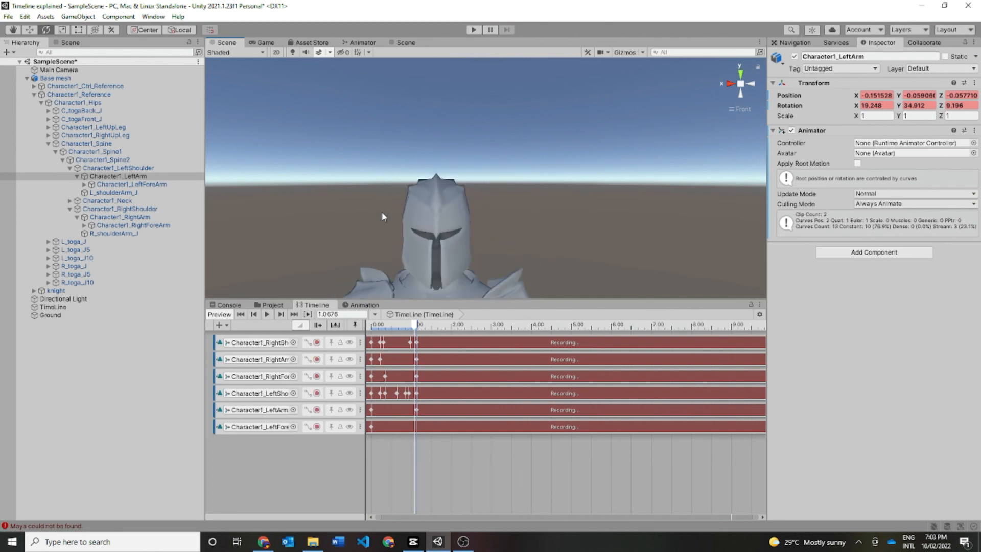
{"action": "scroll", "coordinate": [382, 212], "scroll_direction": "up", "scroll_amount": 1}
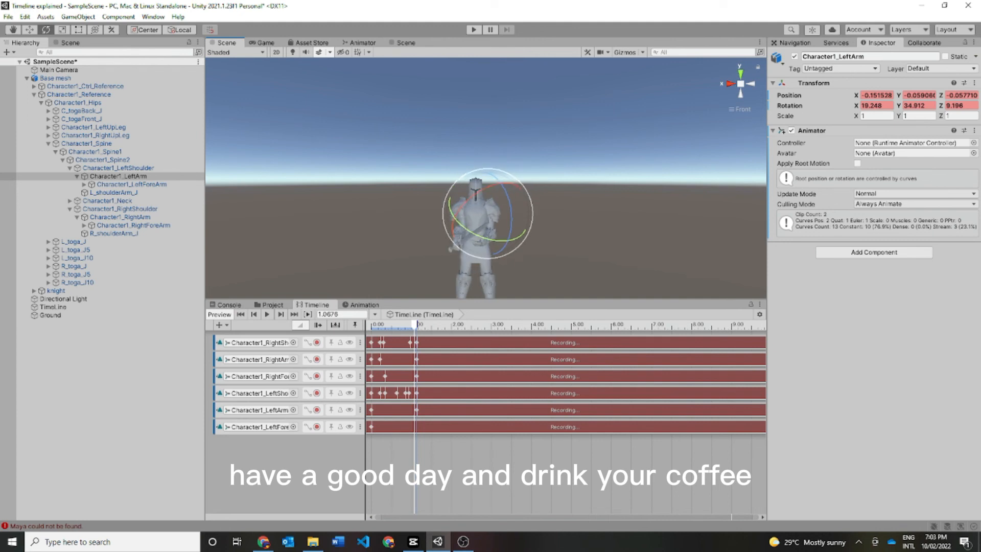